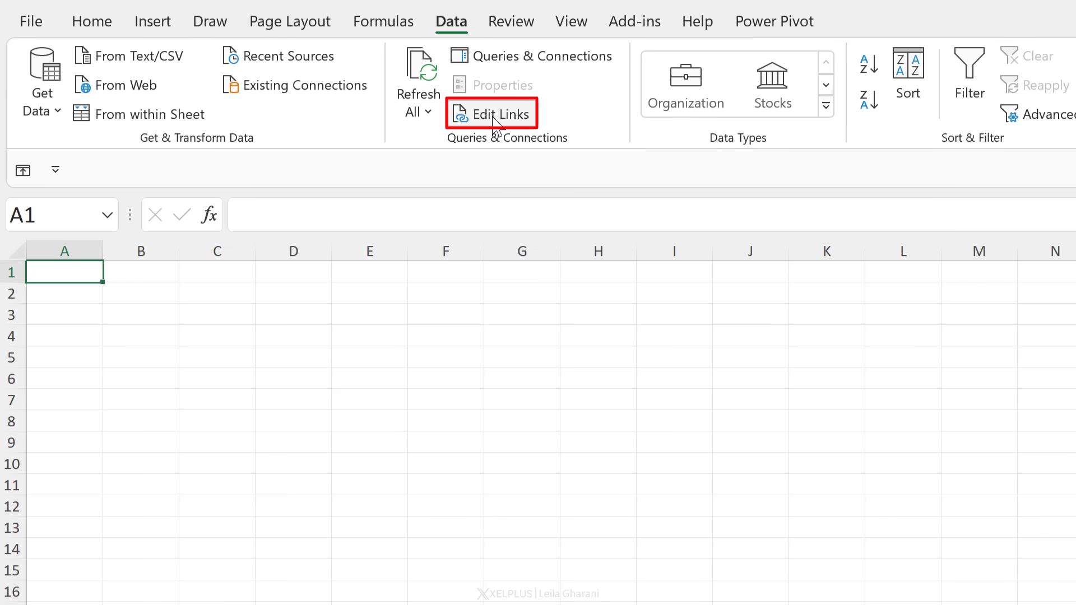
Open the Edit Links list to review the workbook's external links to Start.xlsx
click(496, 116)
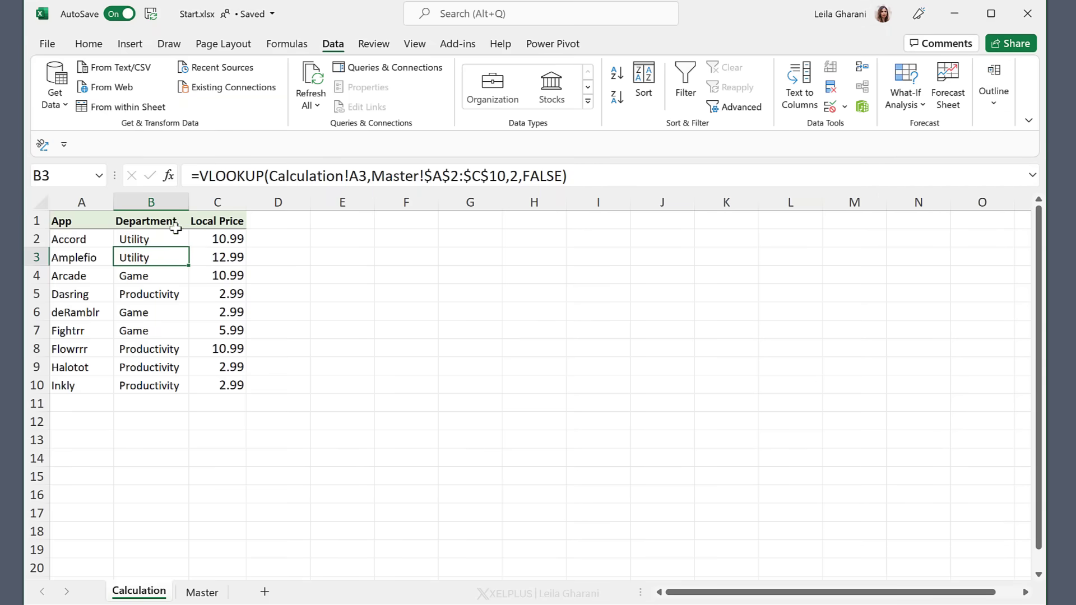
click(202, 593)
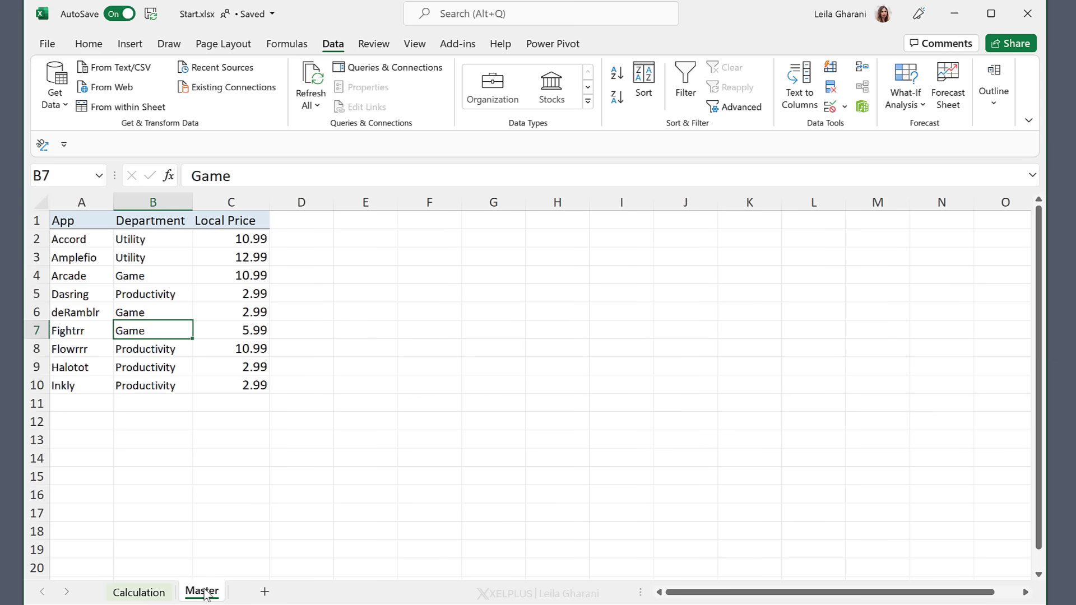
click(138, 592)
click(246, 239)
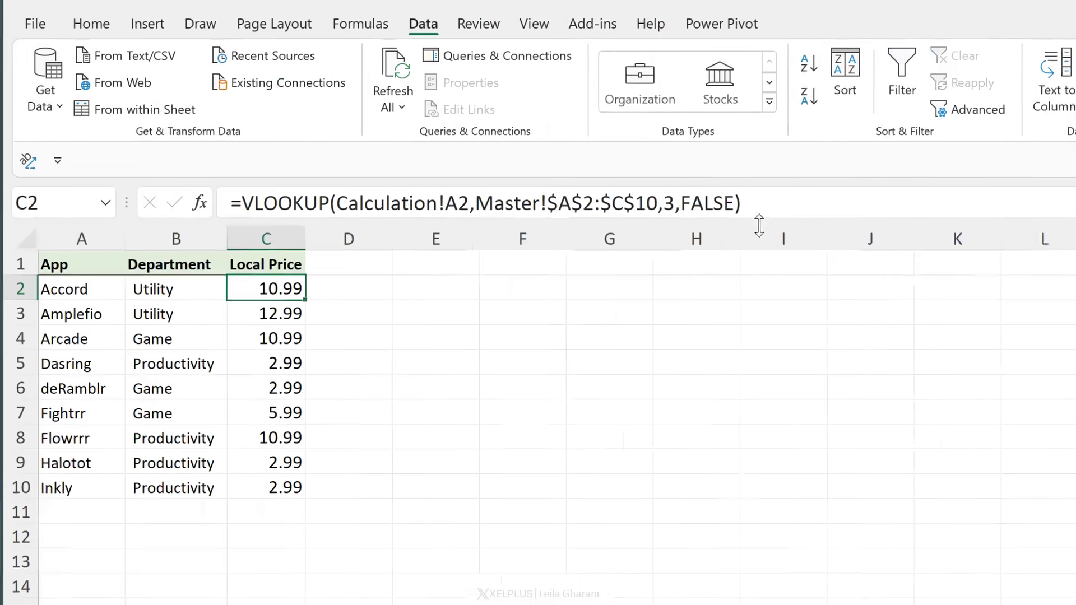
click(762, 206)
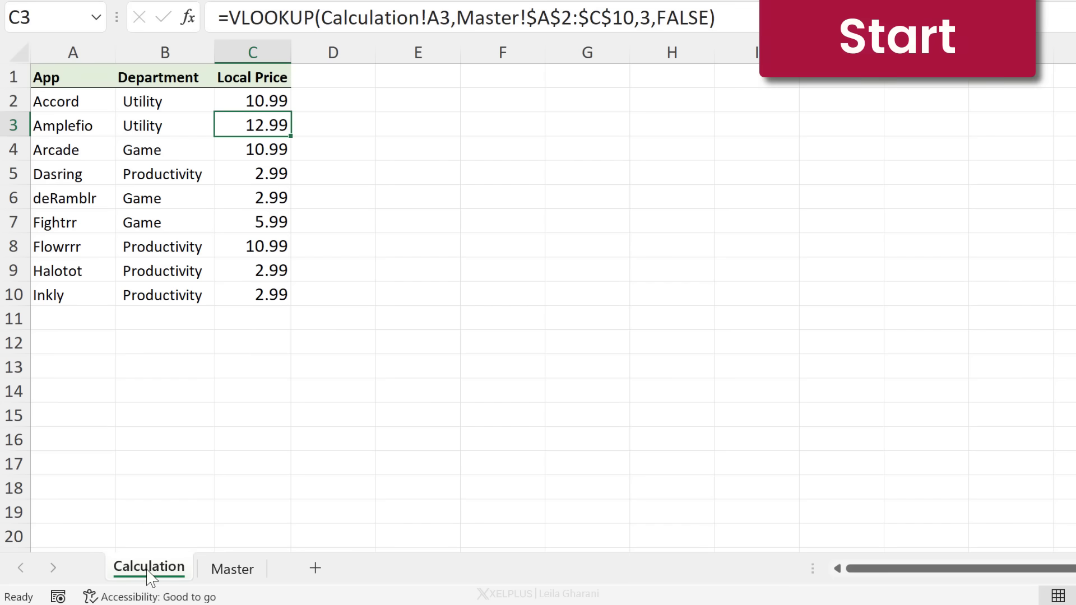
Copy the Calculation sheet into LocalFile.xlsx and check that C2's lookup links to Start.xlsx
right_click(150, 577)
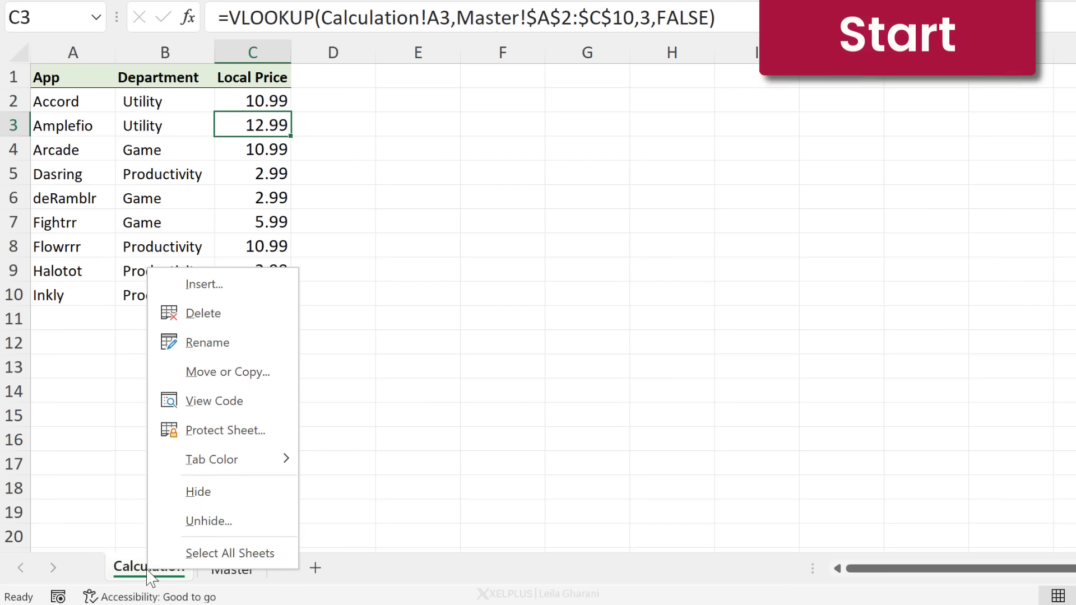
click(231, 373)
click(119, 519)
click(364, 339)
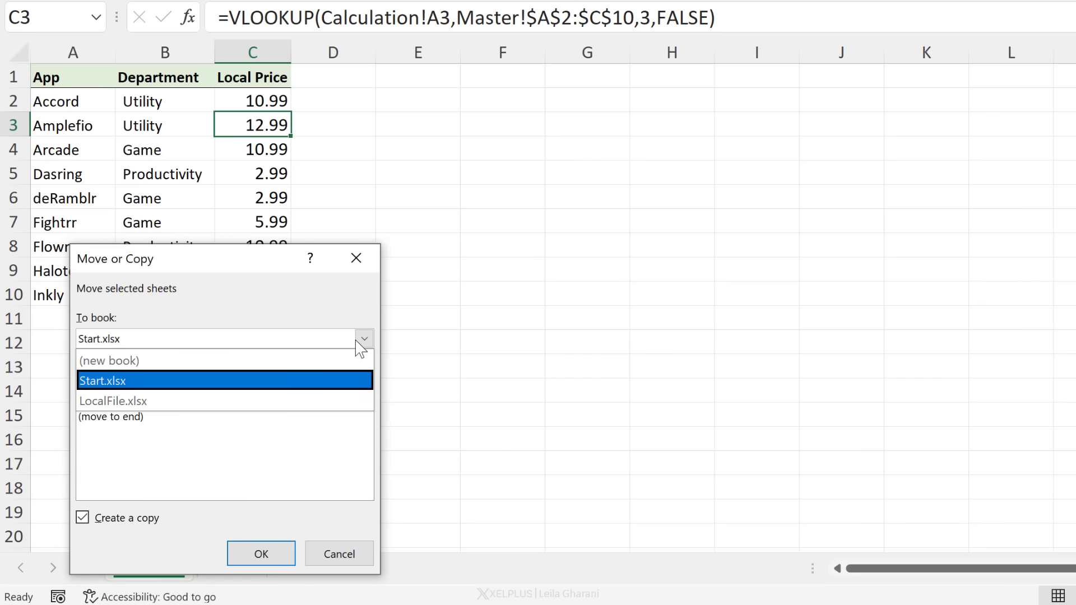
click(116, 401)
click(263, 553)
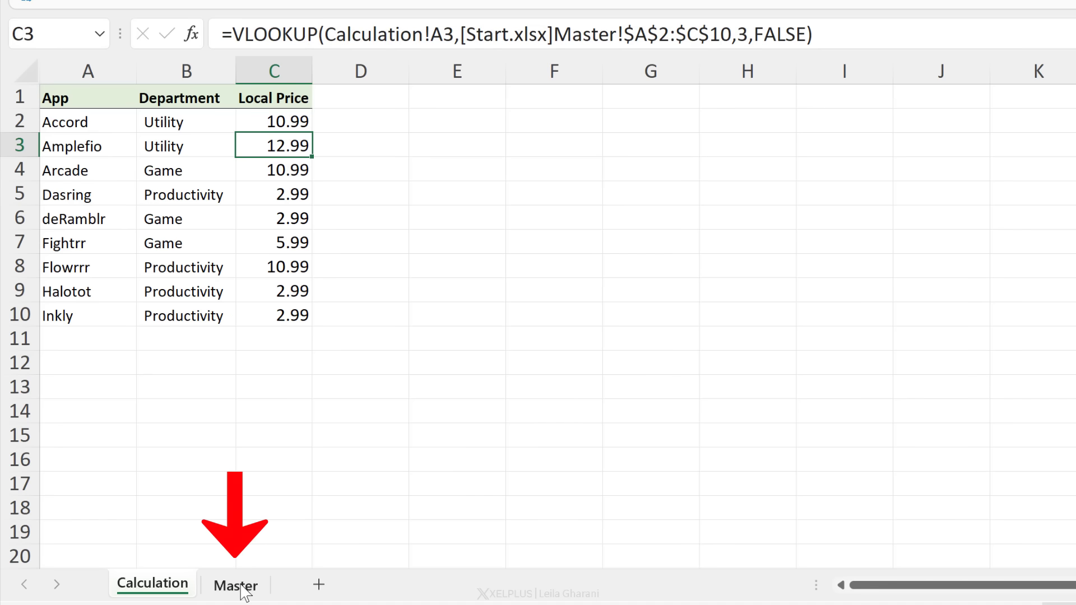
click(285, 122)
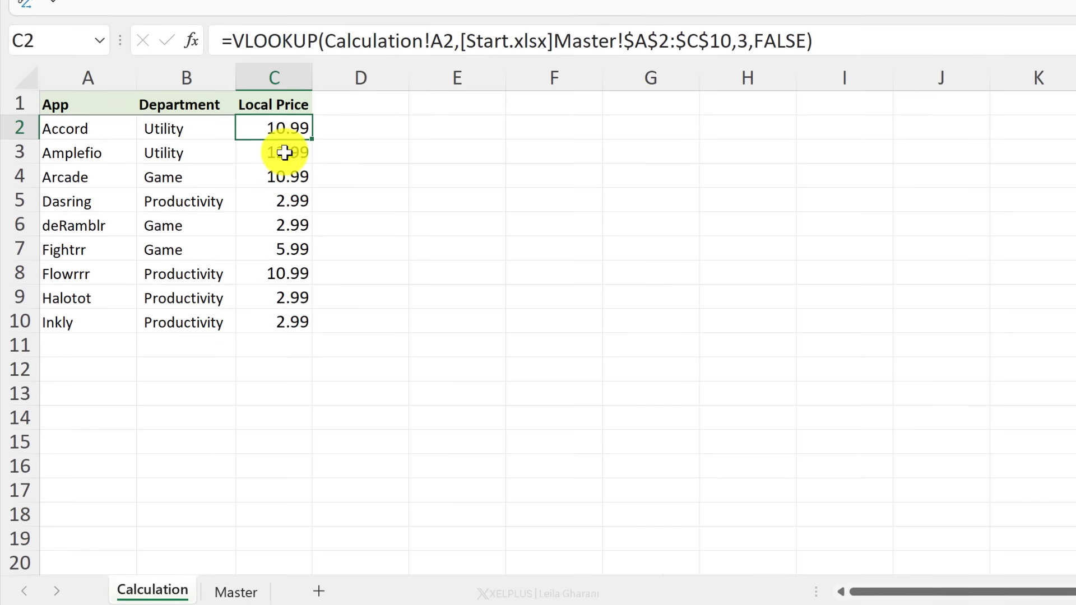
Change the link source from Start.xlsx to LocalFile.xlsx so Local Price recalculates
click(437, 104)
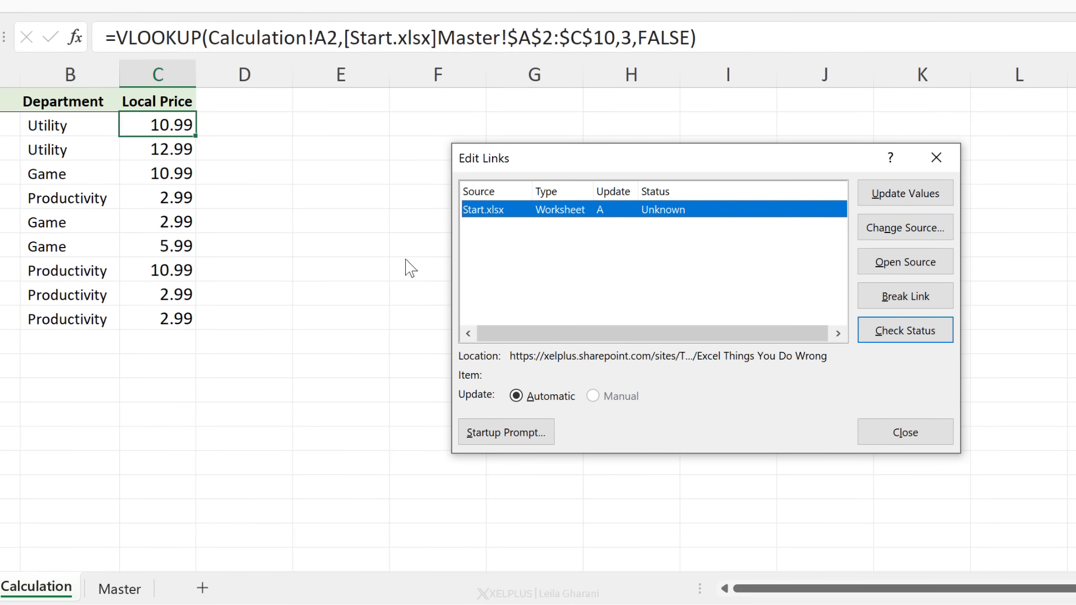
click(922, 235)
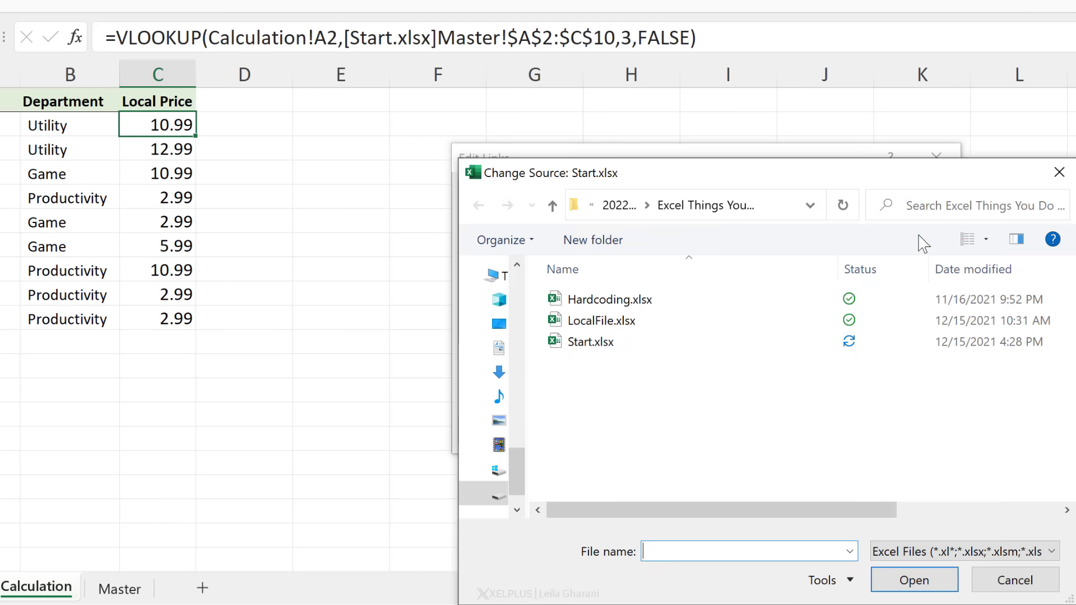
click(644, 334)
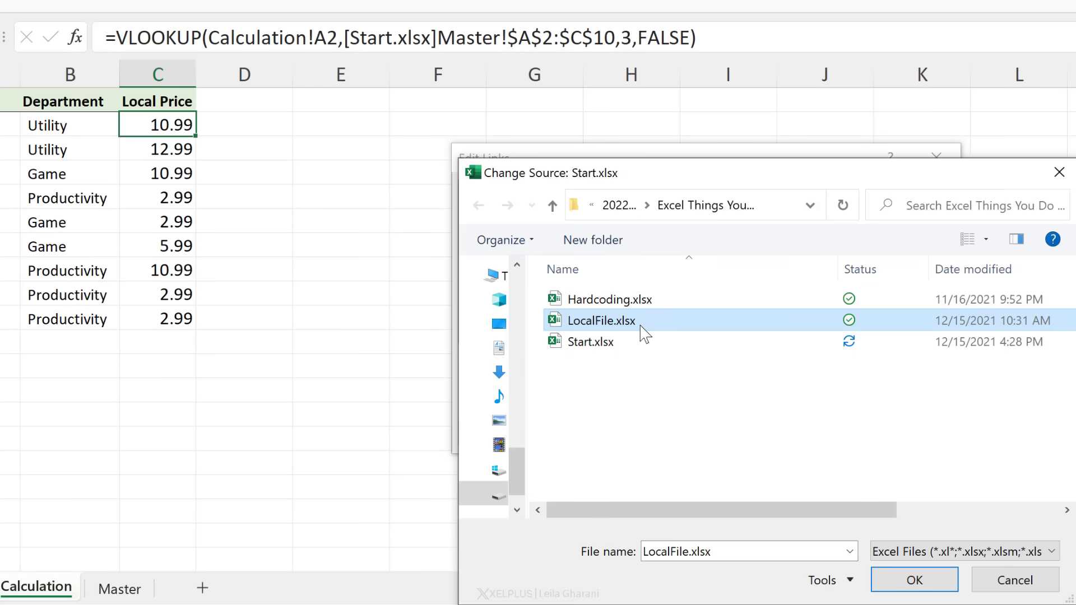
click(896, 580)
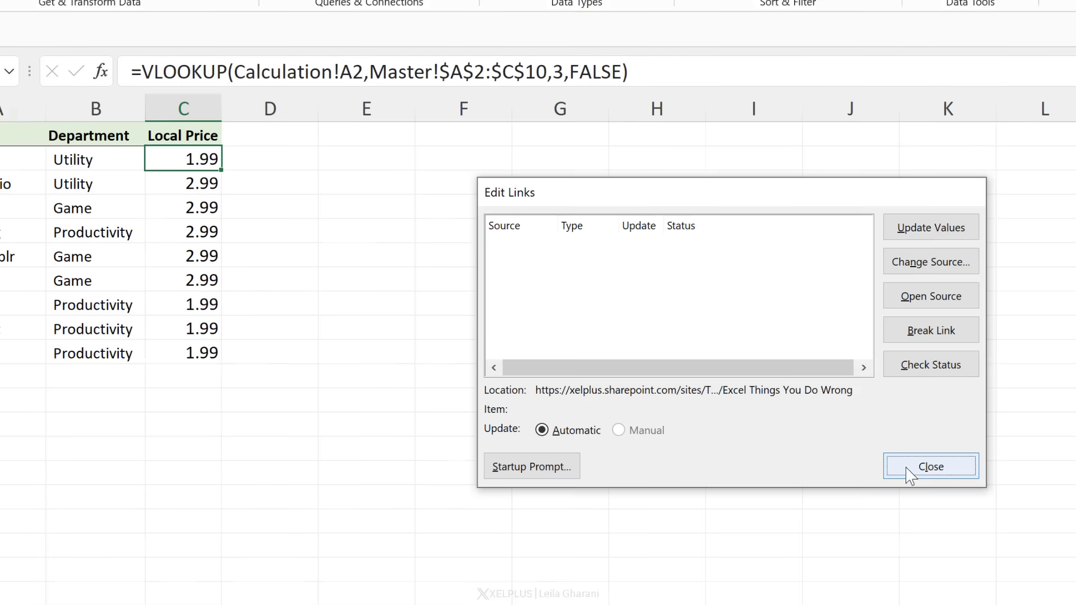
click(896, 435)
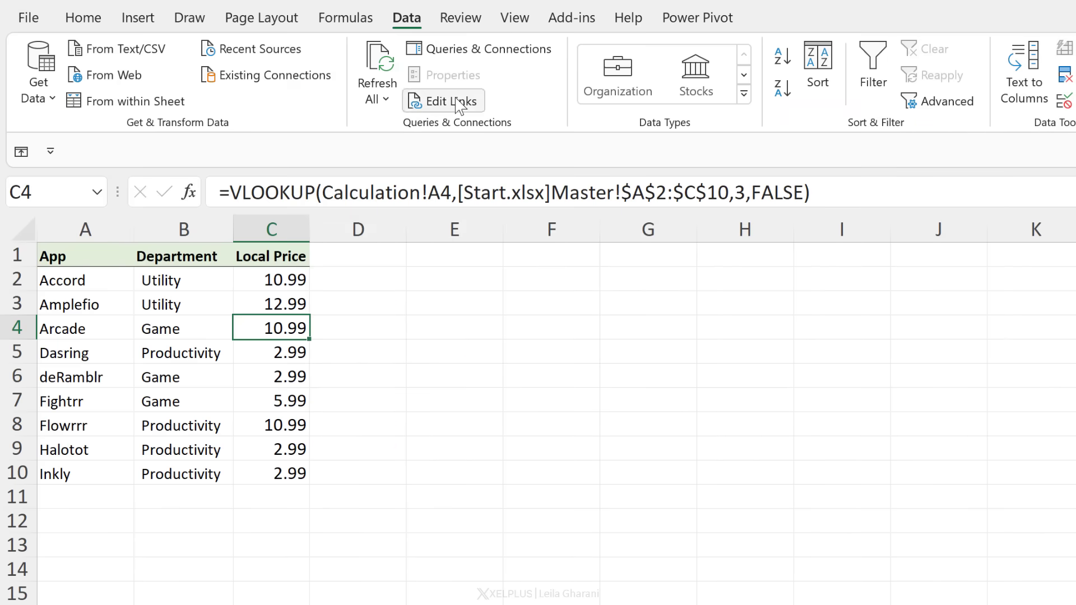
Break the link to Start.xlsx, converting the Local Price formulas to fixed values
click(458, 102)
click(449, 287)
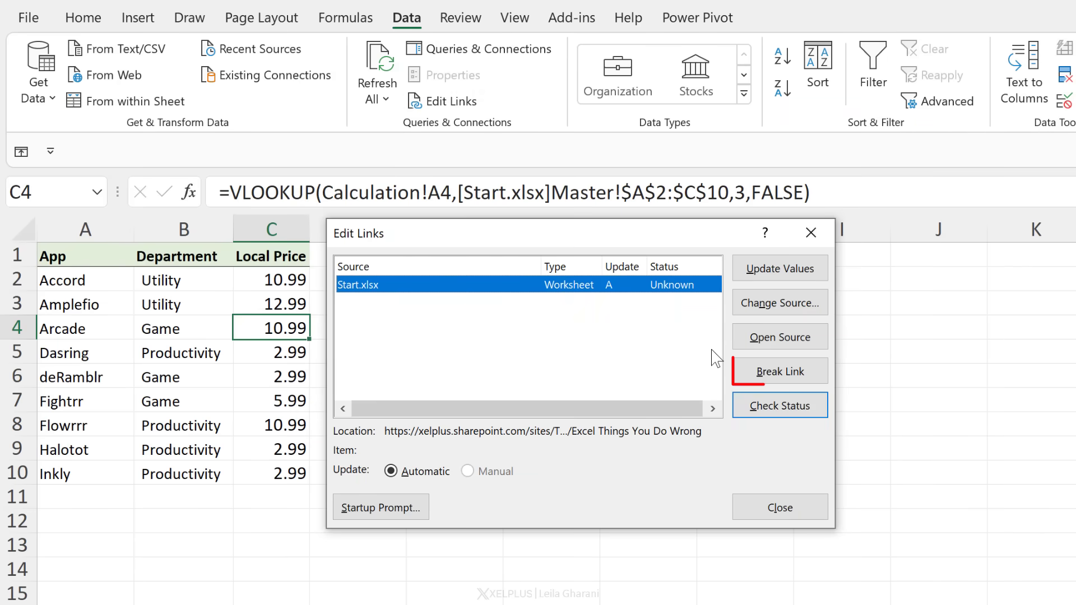
click(793, 382)
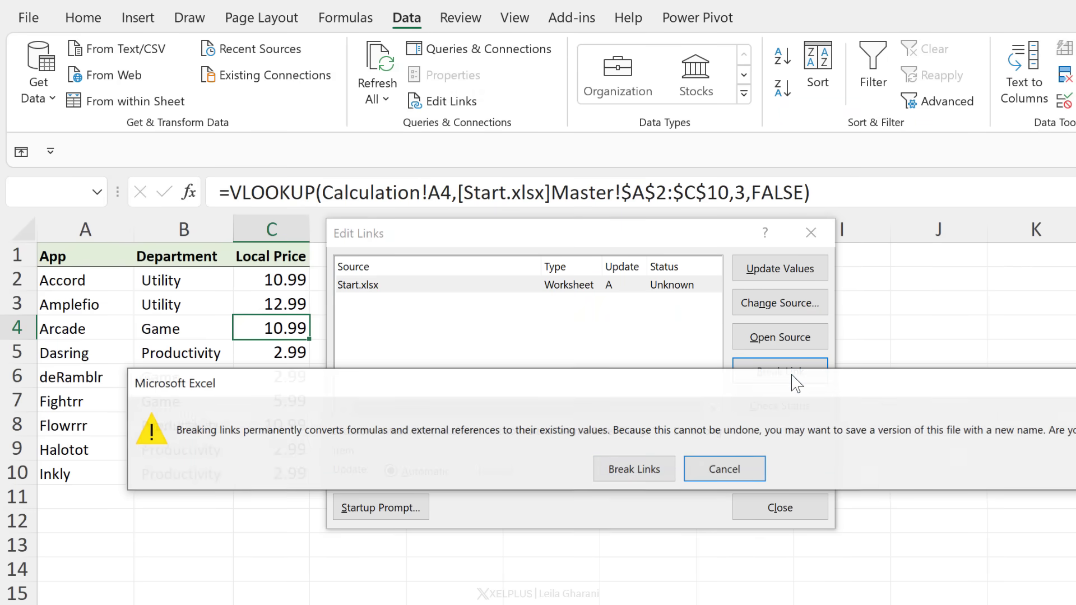
click(632, 469)
click(760, 509)
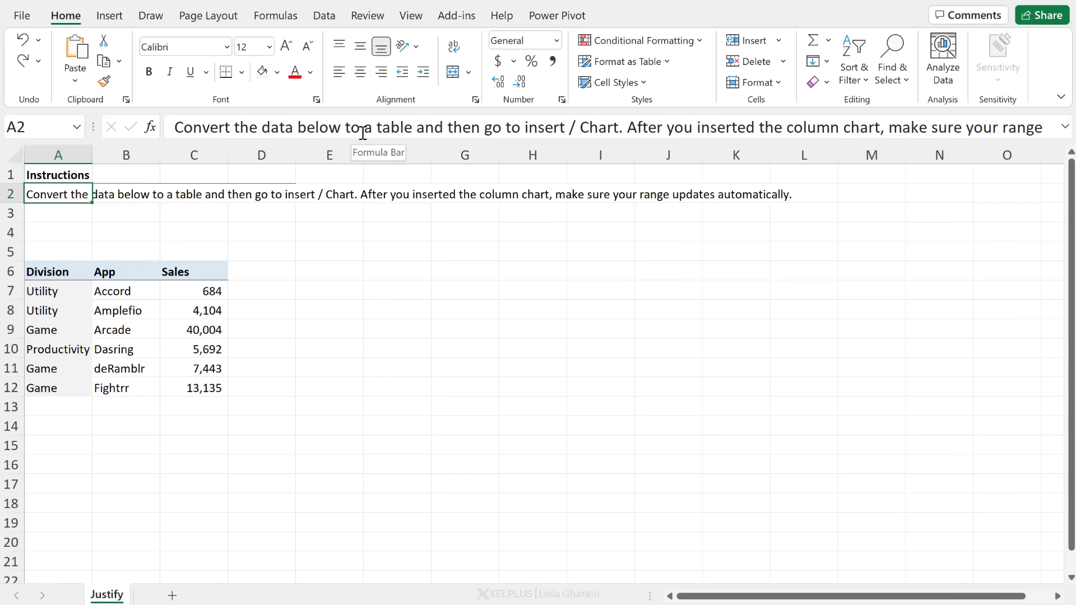
drag(525, 128, 1043, 128)
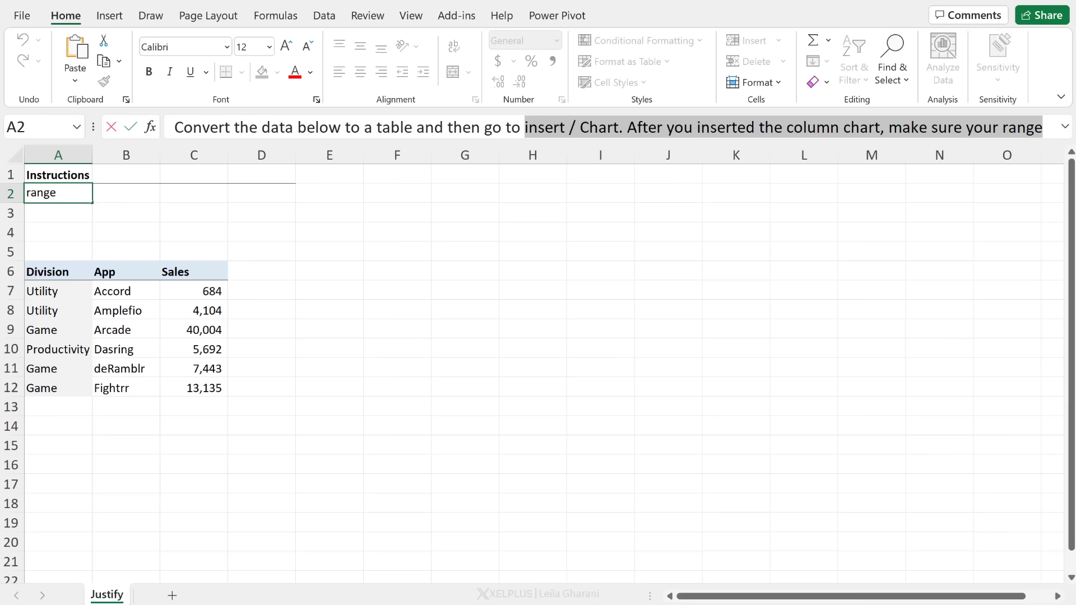
drag(957, 156, 738, 154)
key(ctrl+x)
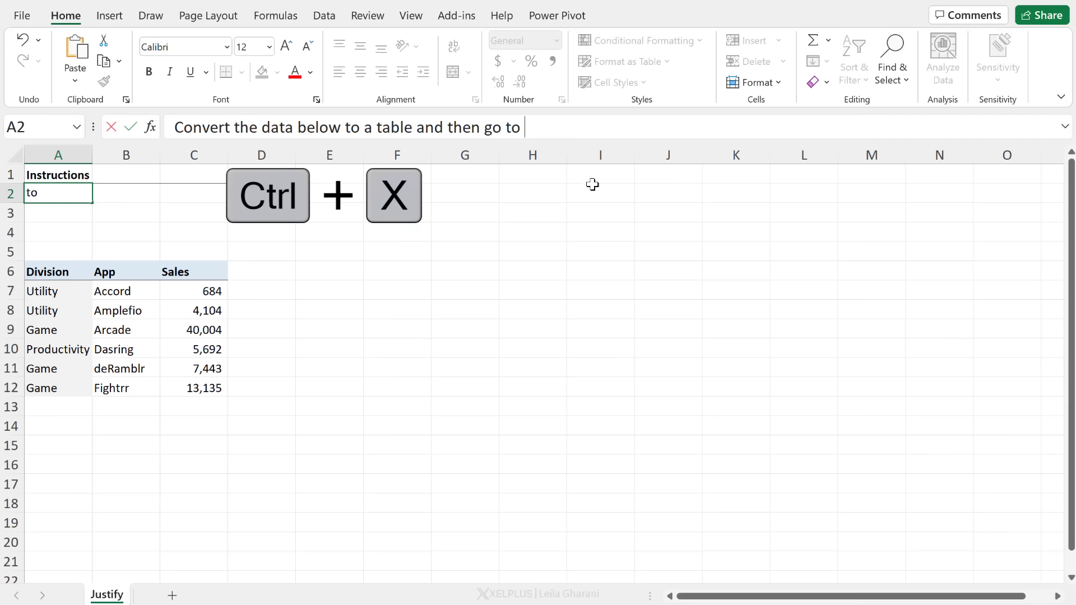
key(Return)
click(204, 133)
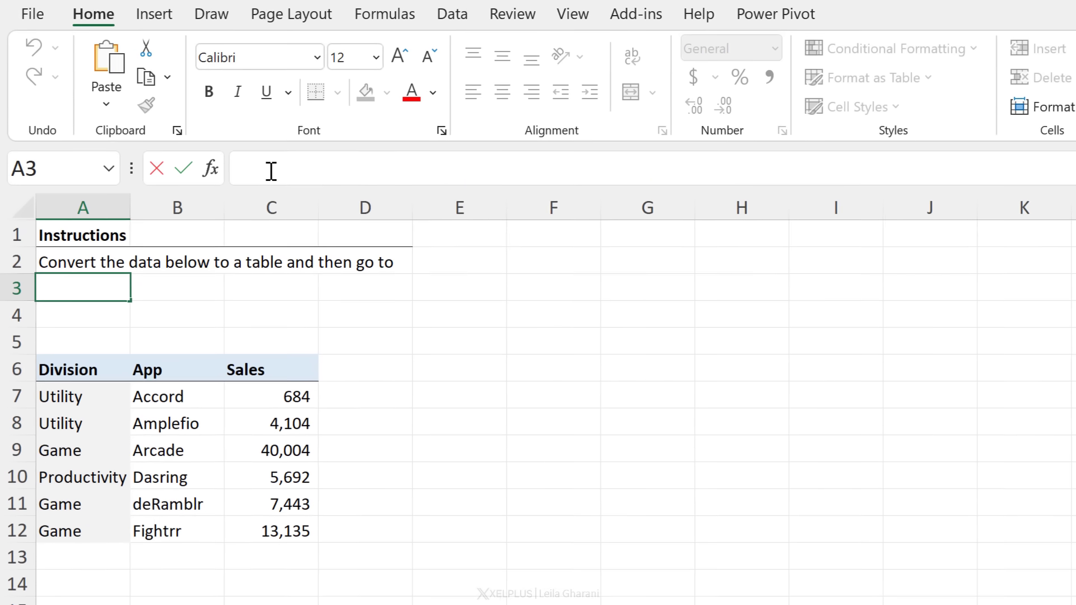
key(ctrl+v)
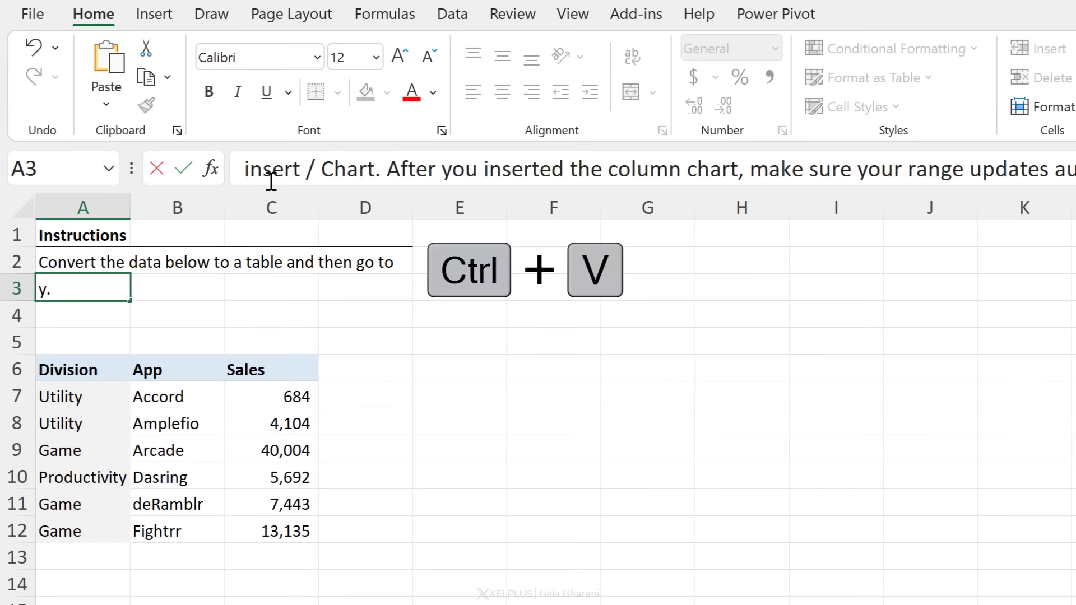
click(86, 315)
click(87, 283)
drag(749, 168, 1073, 169)
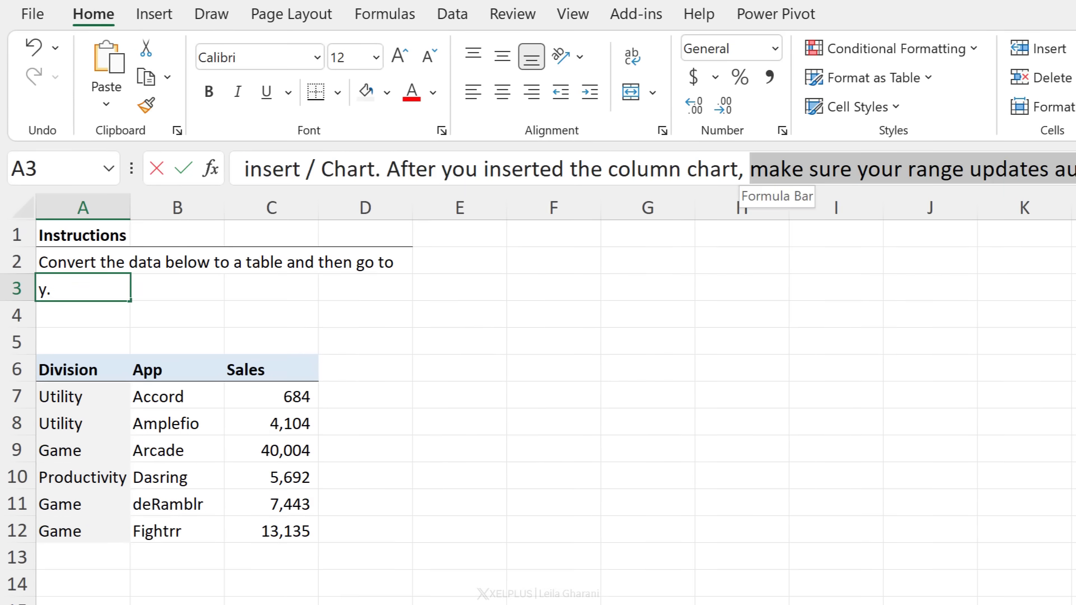
click(89, 329)
click(108, 282)
click(117, 268)
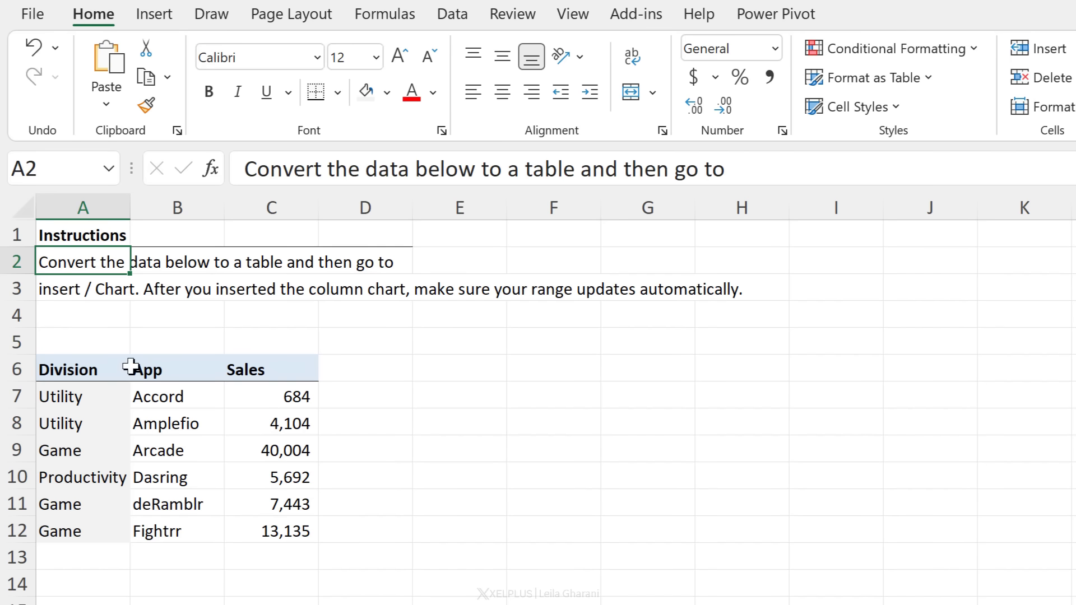
key(ctrl+z)
key(ctrl+z)
key(ctrl+z)
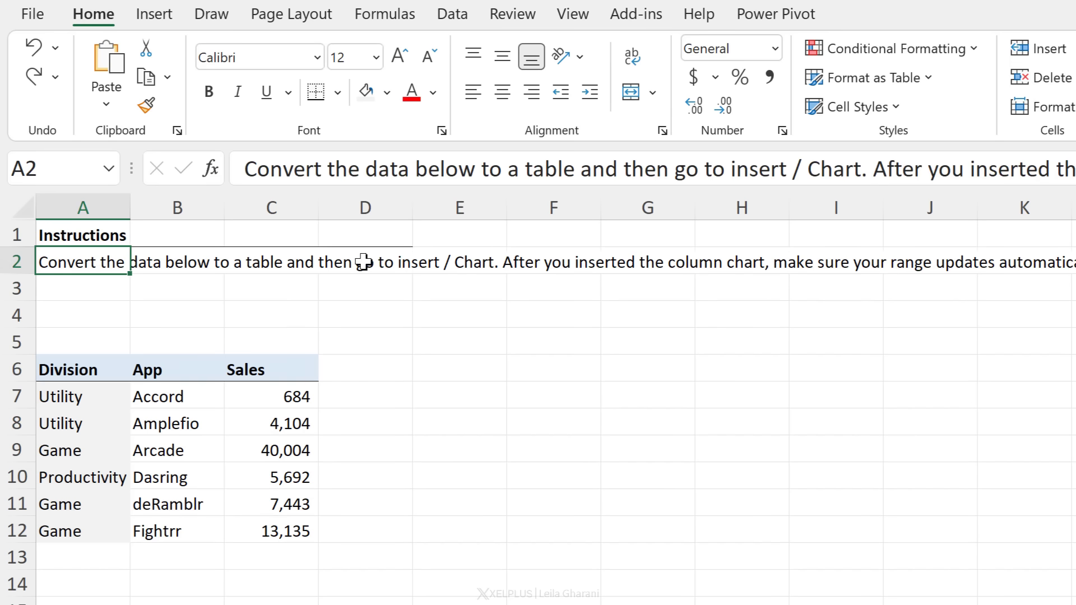
click(387, 261)
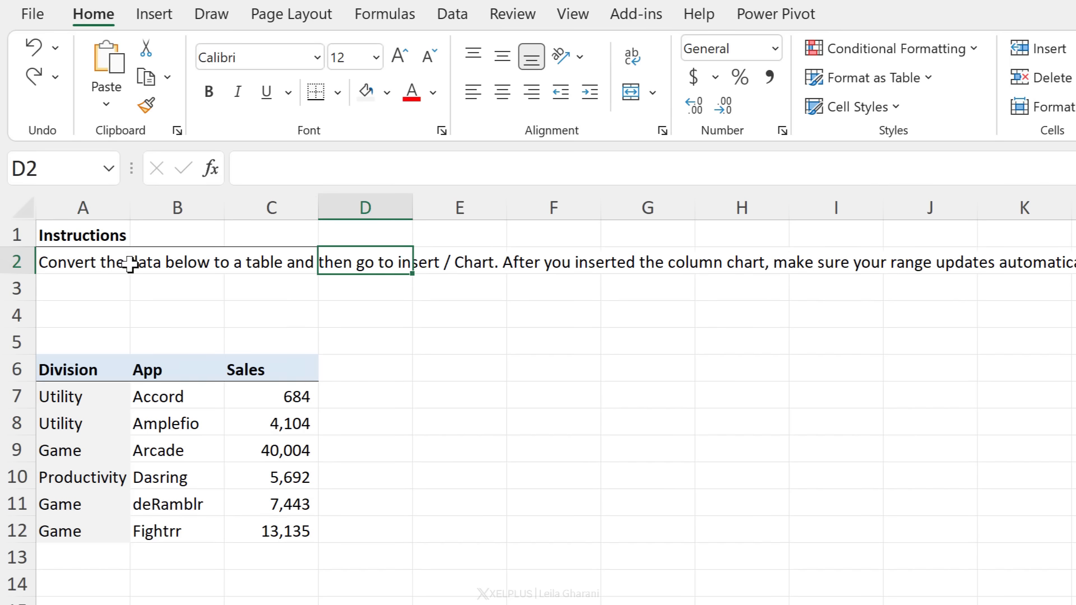
drag(118, 264, 347, 325)
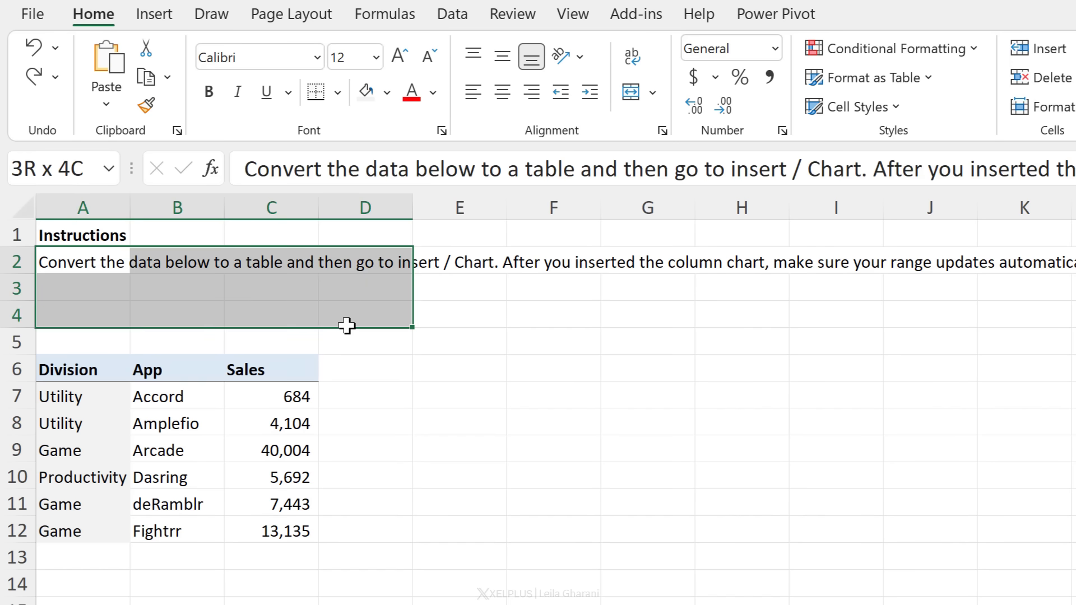
drag(347, 326, 347, 326)
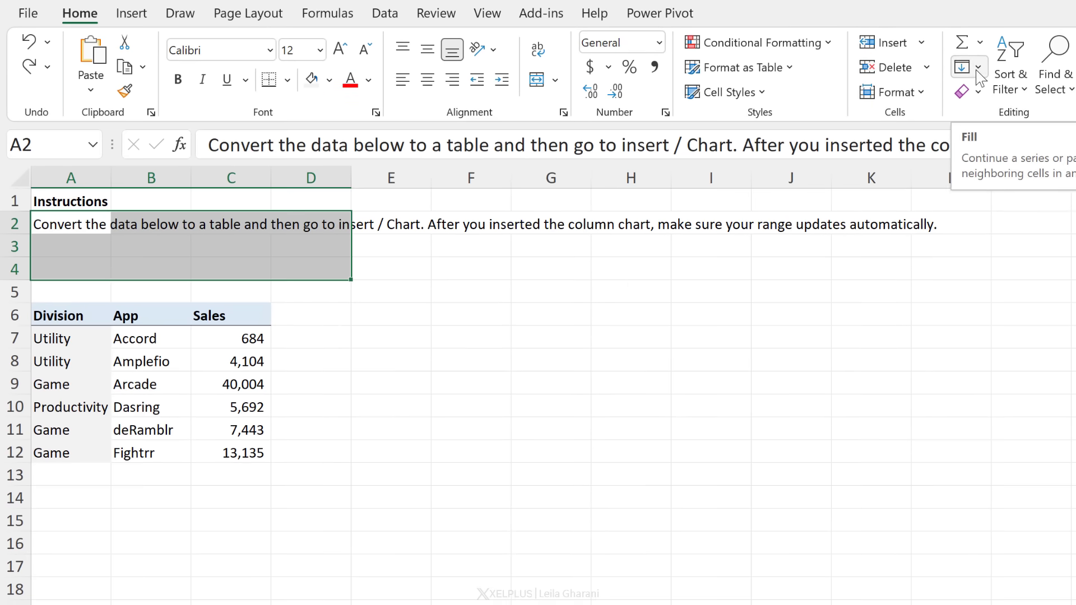
click(977, 71)
click(1012, 259)
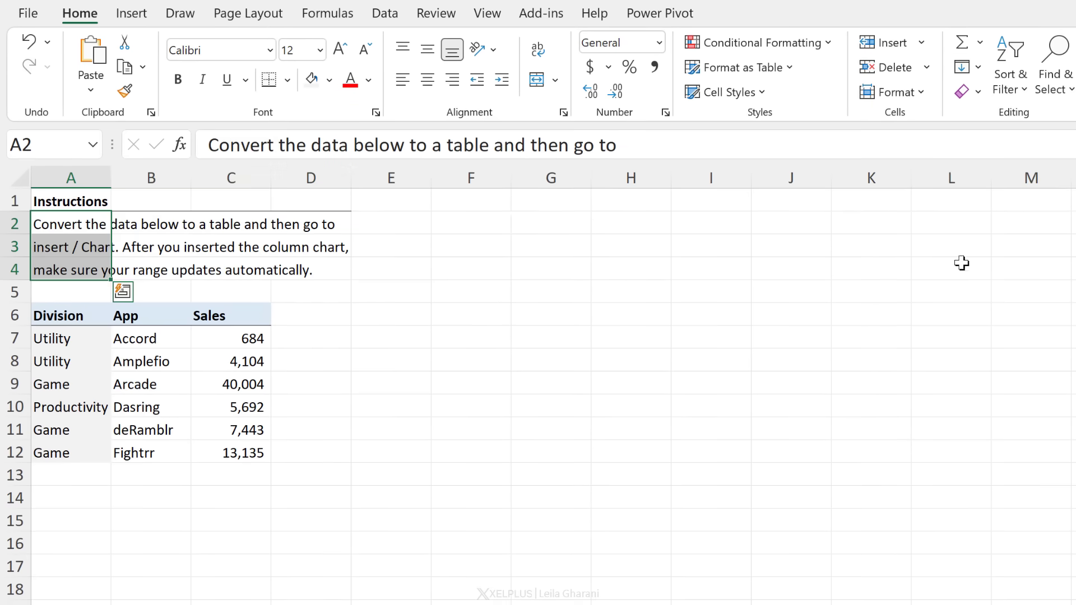
click(54, 268)
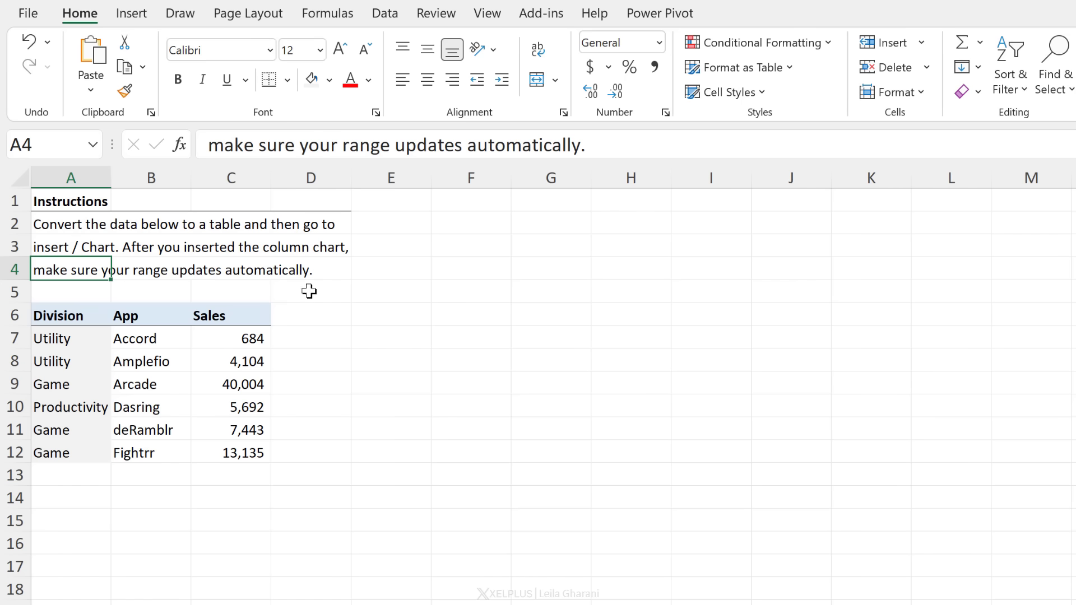
drag(72, 225, 933, 261)
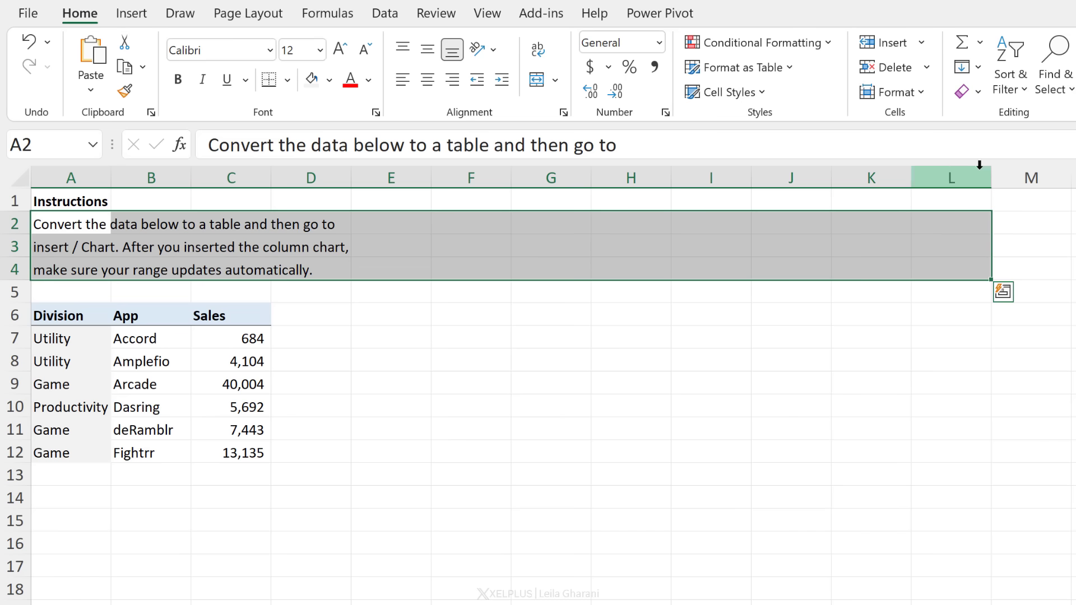
click(969, 67)
click(1003, 260)
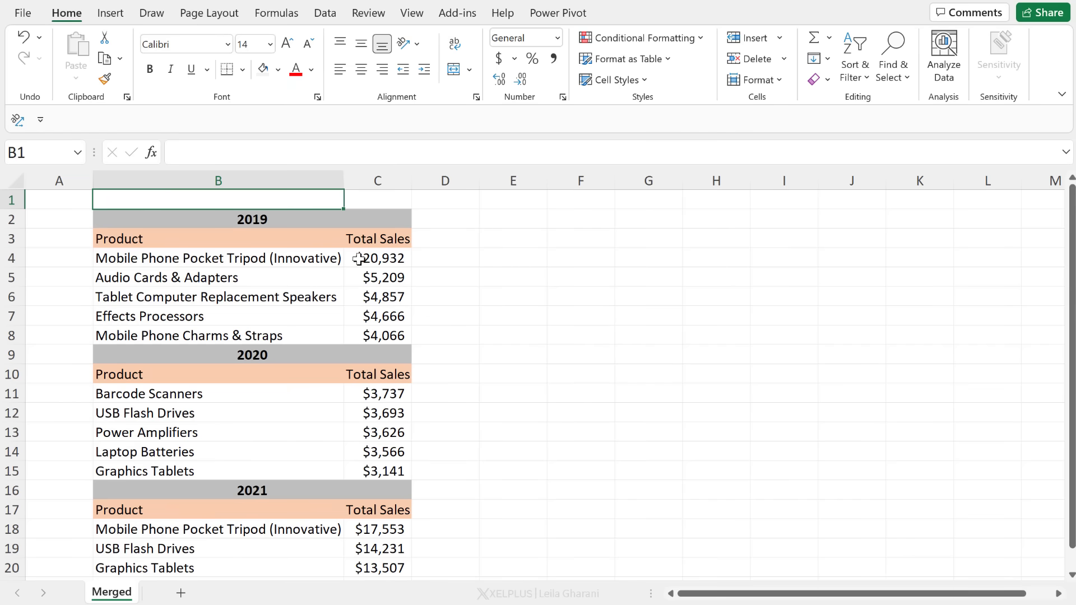
Inspect the merged 2019–2021 headings and attempt a SUM over C4:C20 in C1, then cancel
click(270, 218)
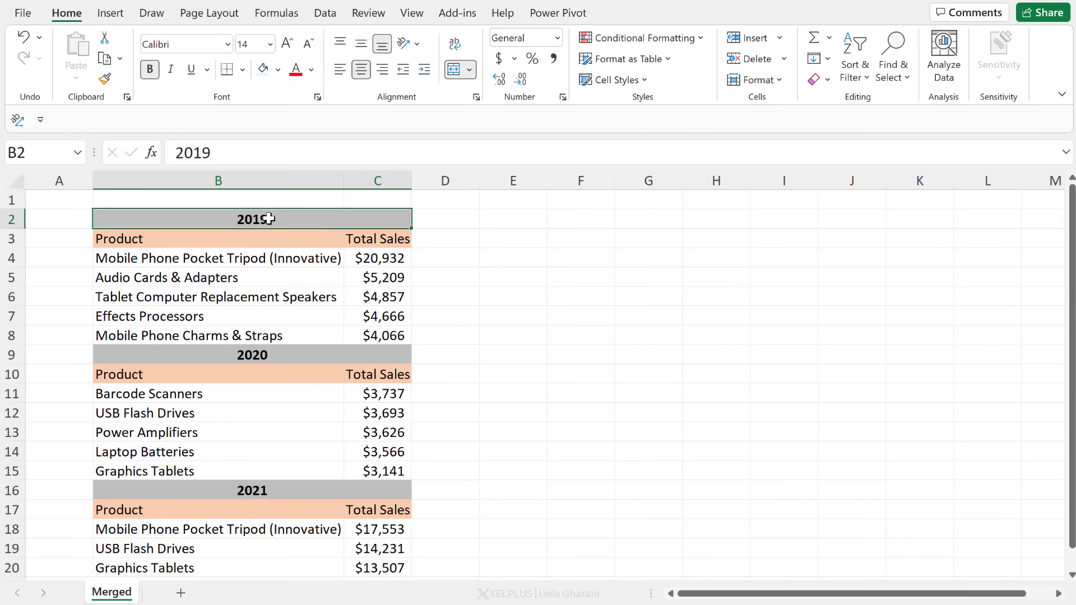
click(274, 356)
click(292, 483)
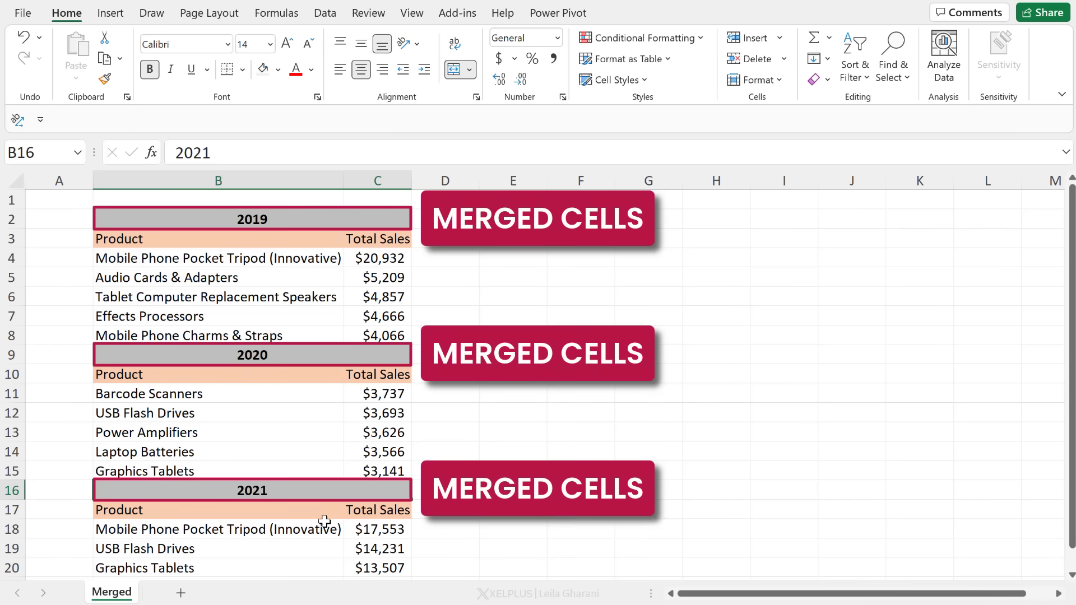
click(301, 220)
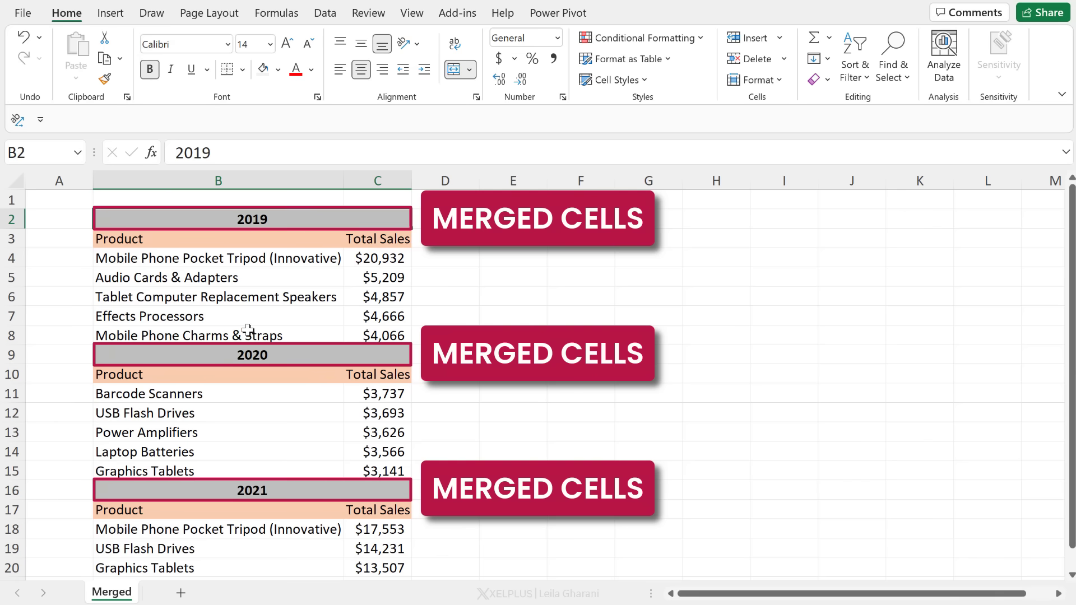
click(382, 200)
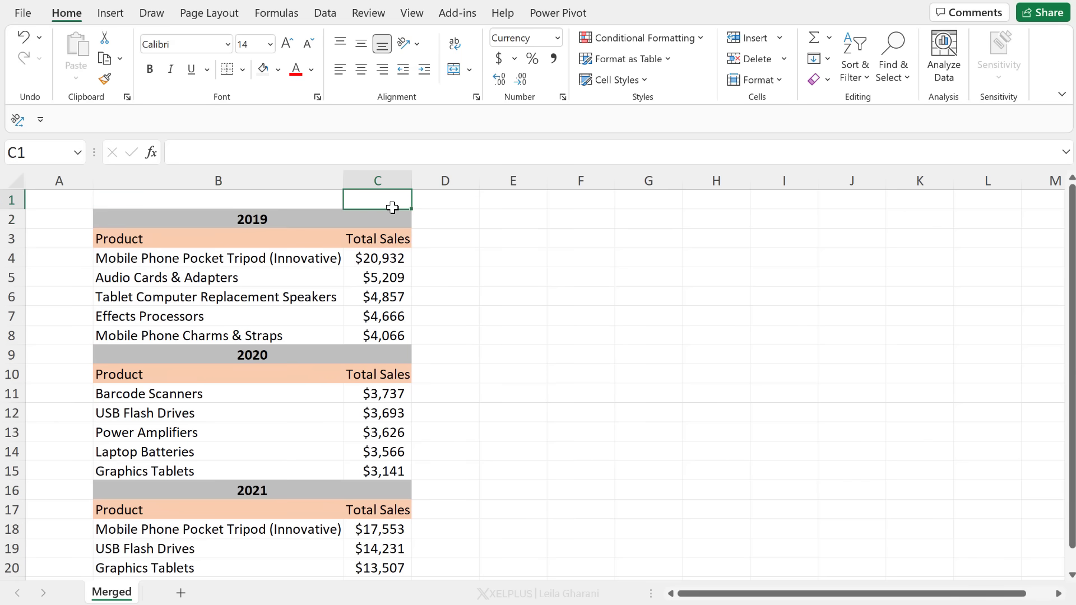
text(=)
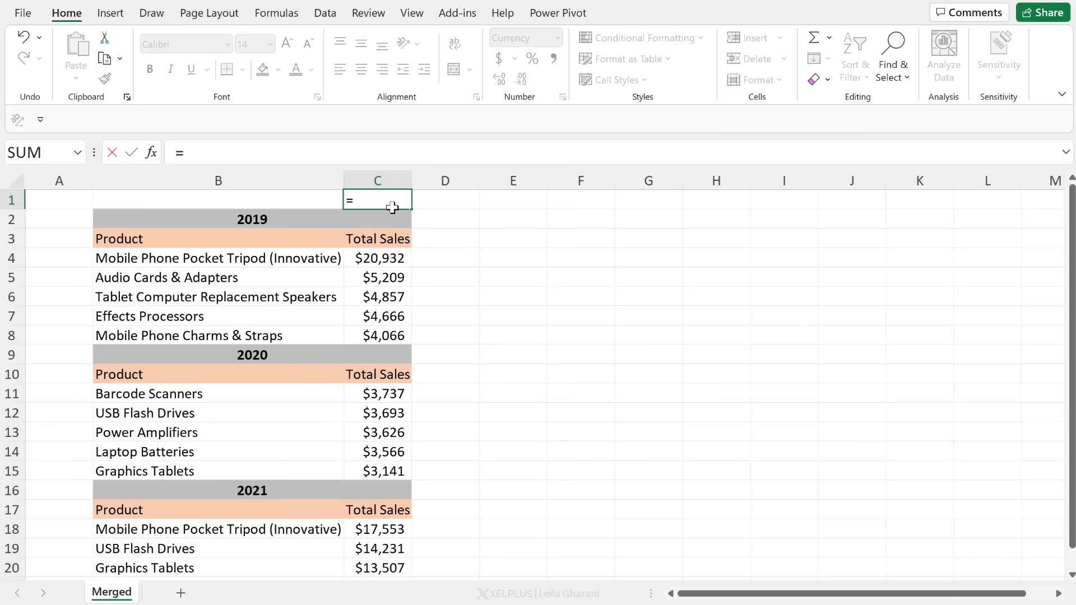
text(sum()
click(384, 258)
drag(384, 258, 379, 514)
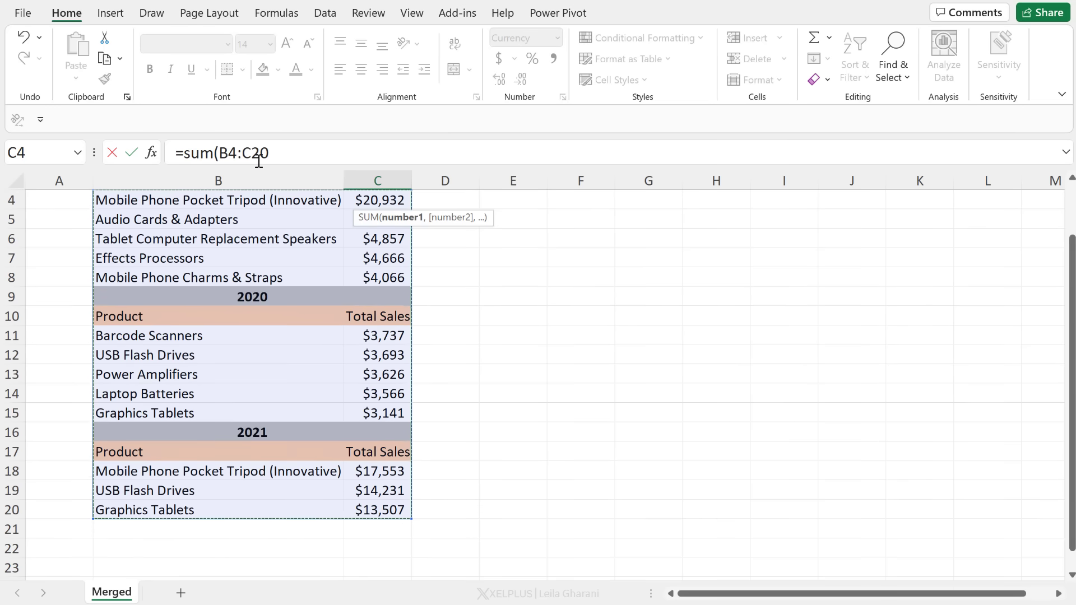
drag(228, 153, 218, 152)
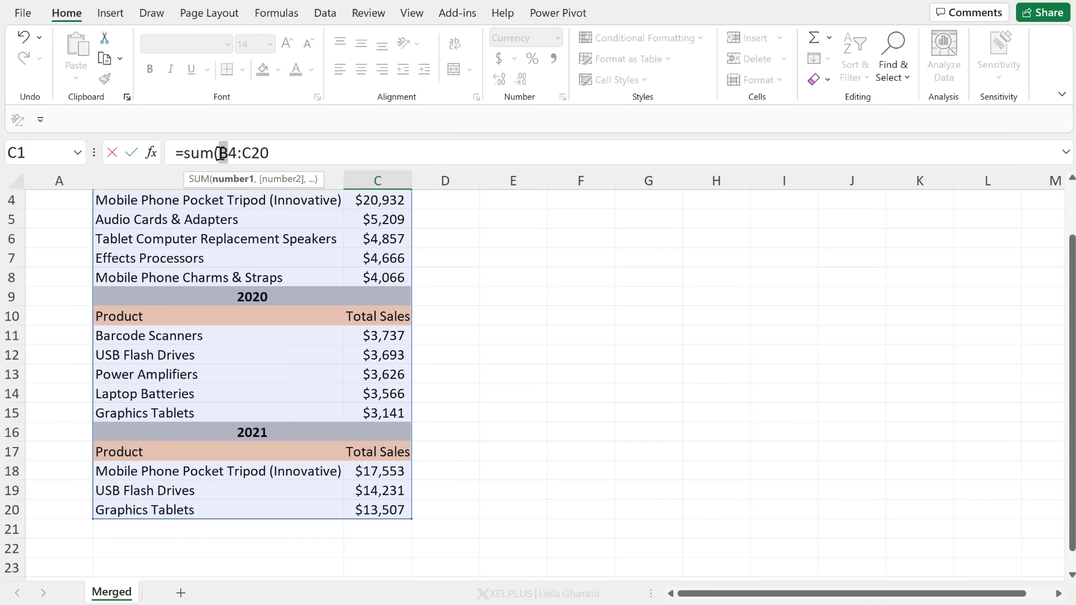
text(c)
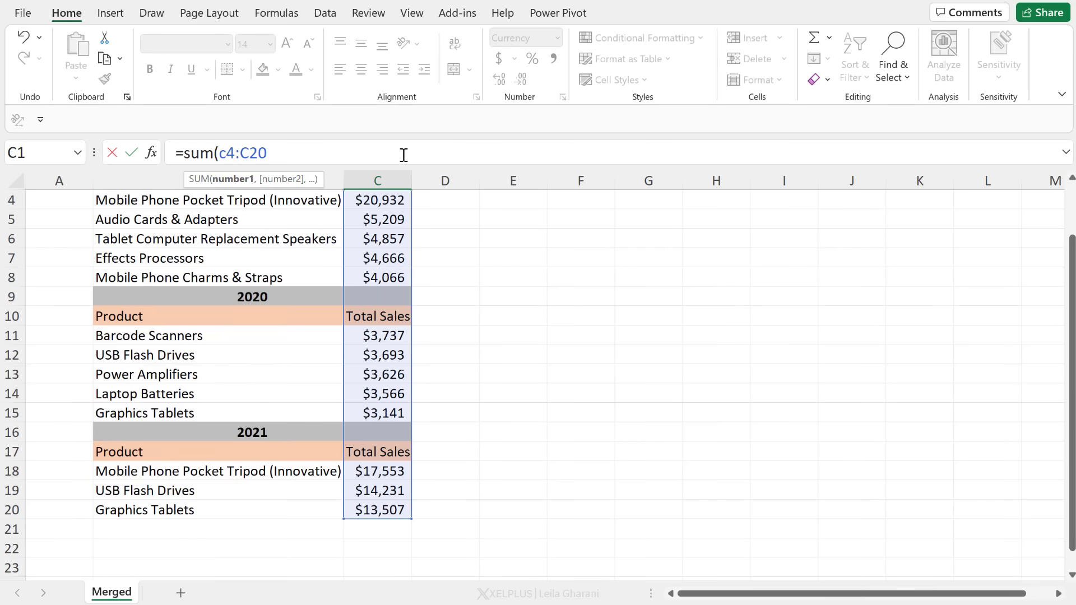
key(Escape)
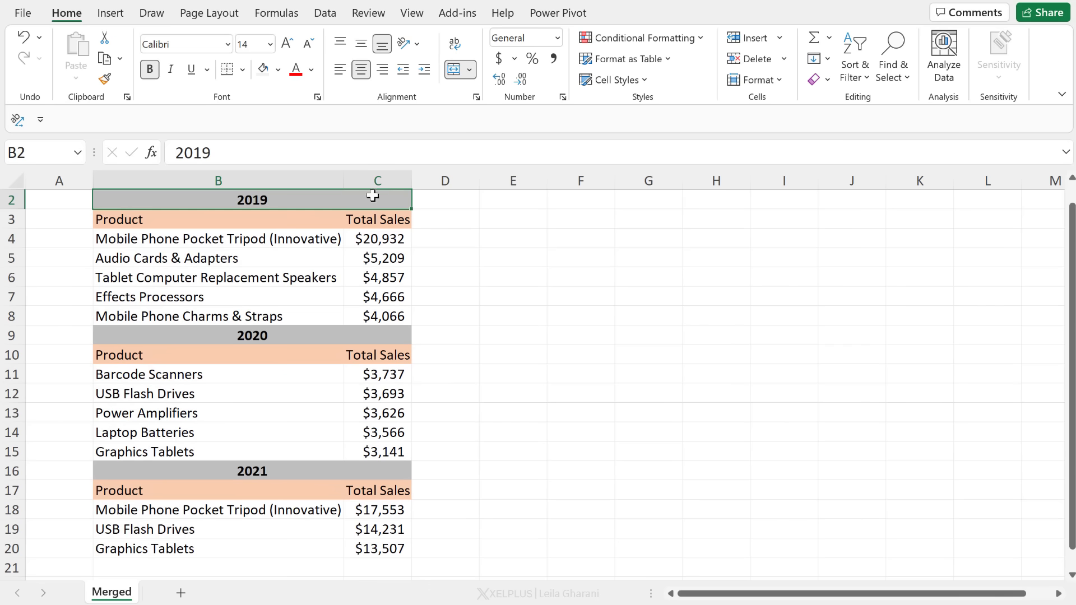
Rewrite C1 as a SUM of C4:C8, C11:C15 and C18:C20, giving $102,784
scroll(371, 196, up, 1)
click(377, 200)
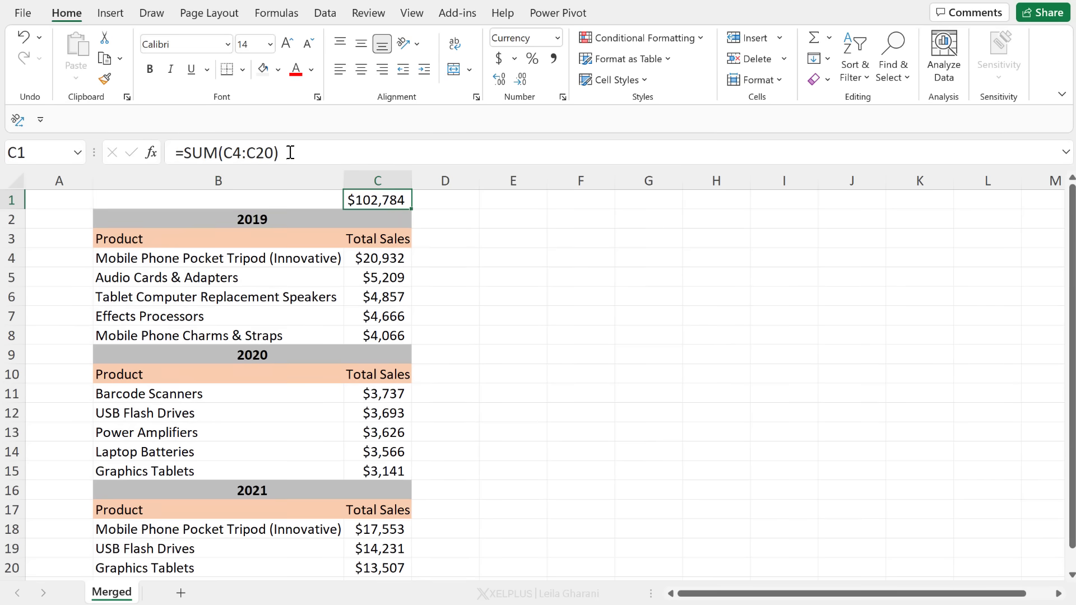
click(291, 152)
drag(290, 153, 224, 152)
key(Delete)
drag(374, 258, 376, 336)
drag(379, 395, 377, 473)
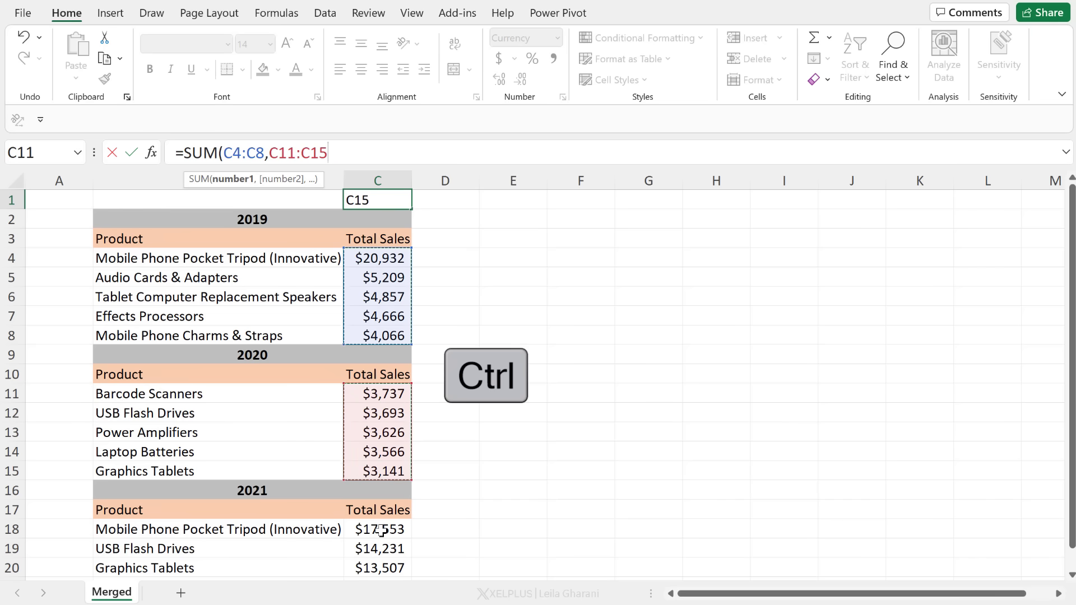
drag(377, 530, 375, 567)
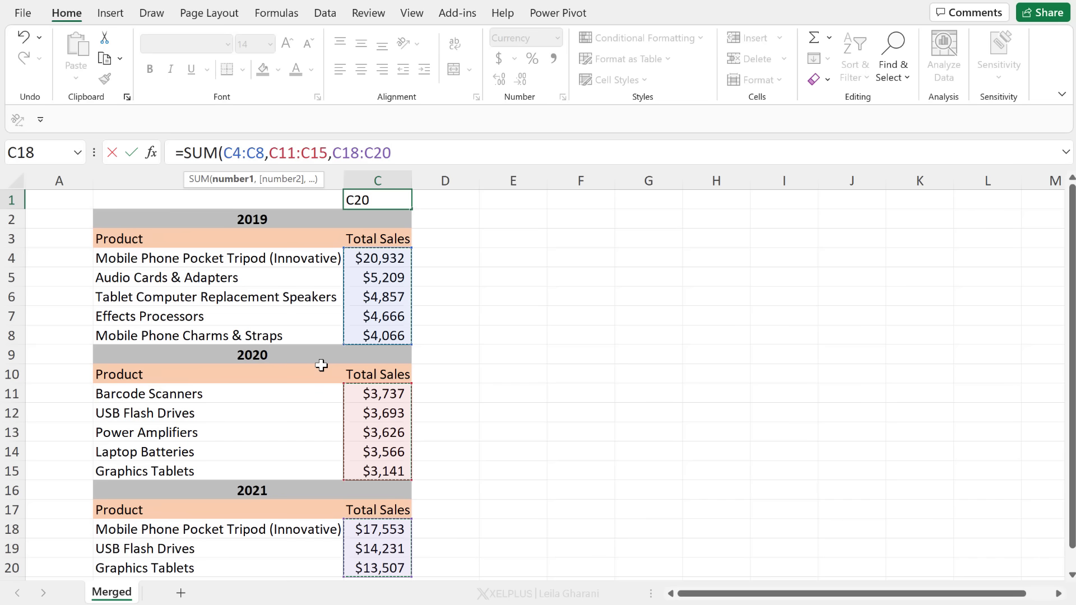
key(ctrl+Return)
key(Down)
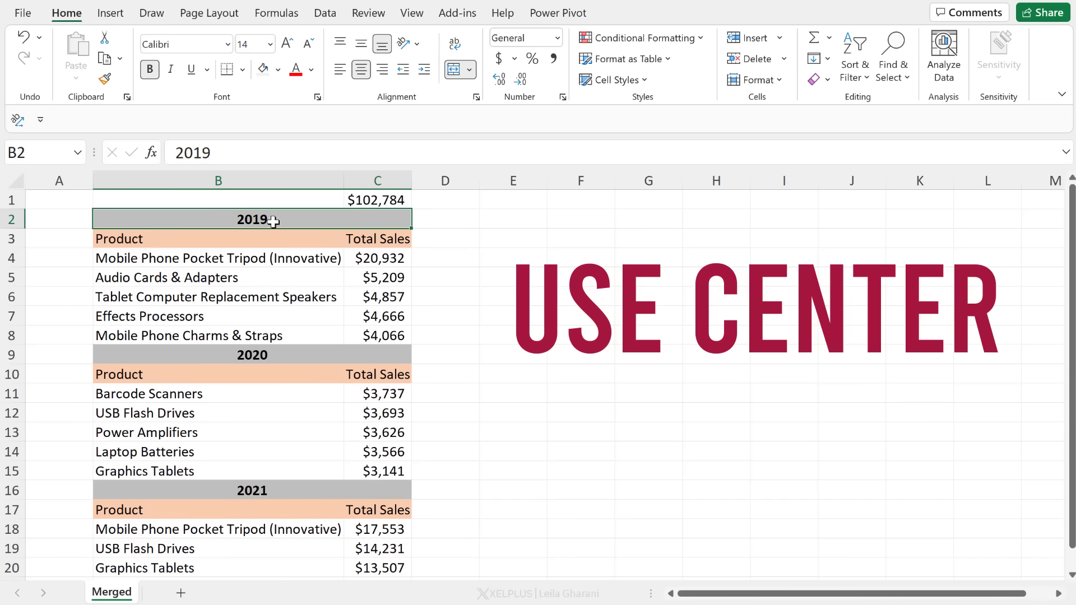
Unmerge the 2019 heading cells so the text sits in B2 and C2 is empty
click(457, 76)
click(320, 202)
click(313, 217)
key(Right)
key(Left)
Centre the 2019 heading across B2:C2 using Center Across Selection alignment
drag(300, 217, 361, 219)
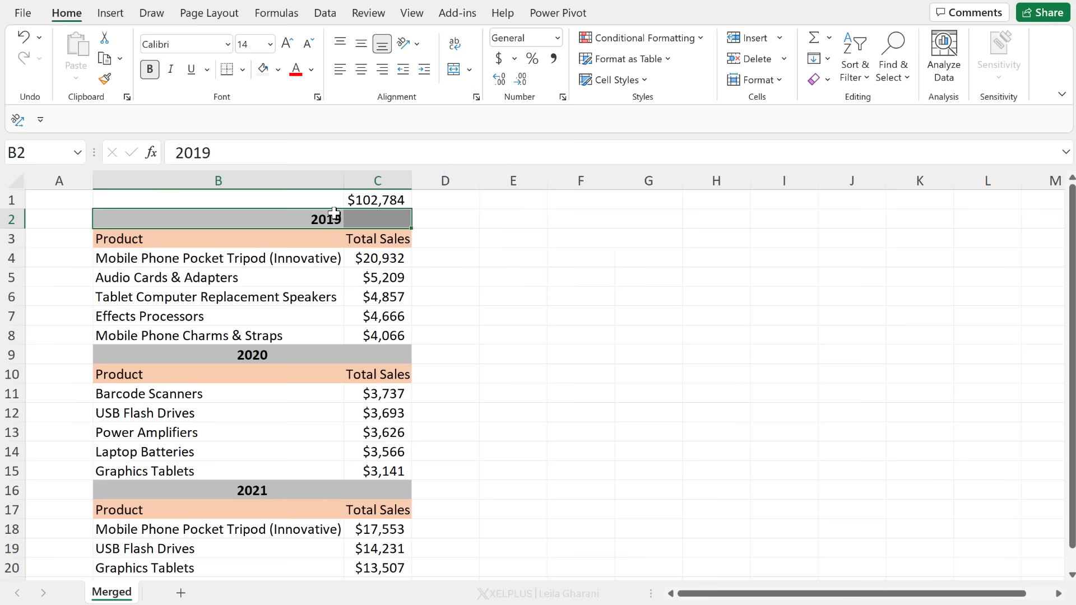
right_click(293, 219)
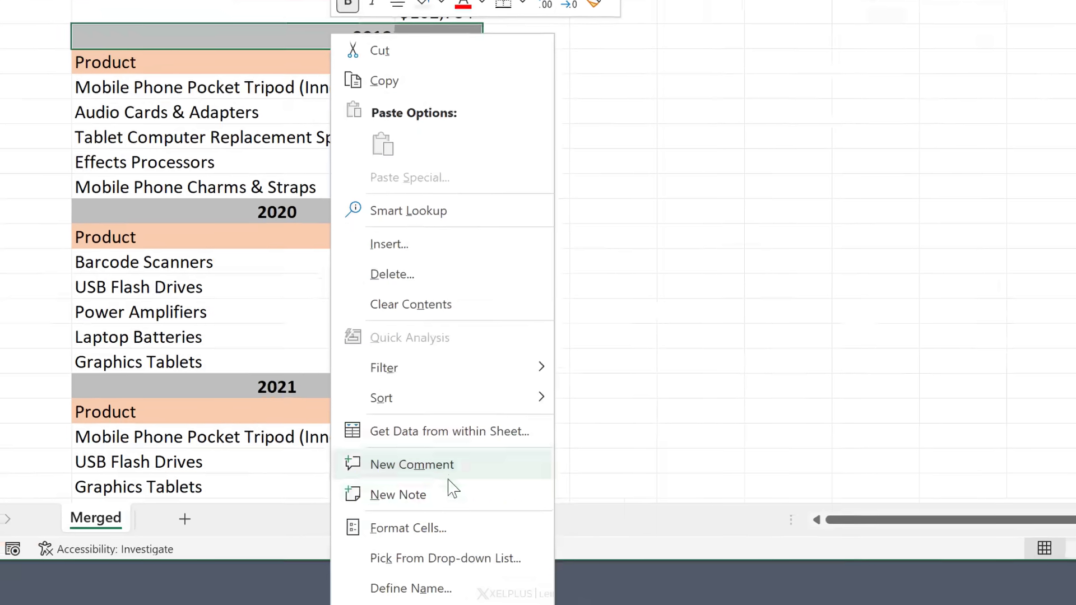
click(387, 599)
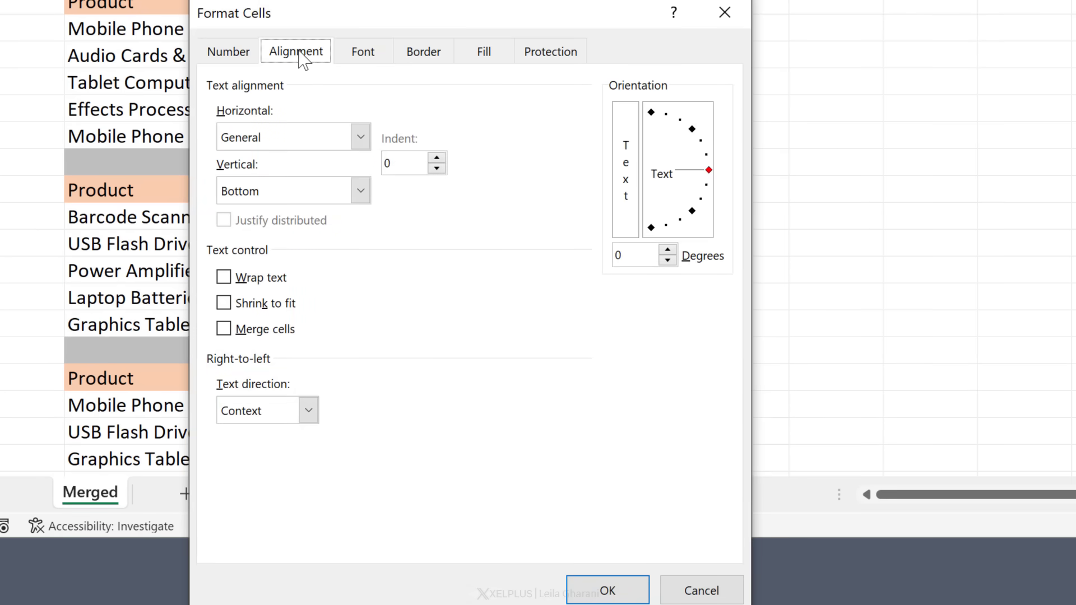
click(360, 136)
click(323, 261)
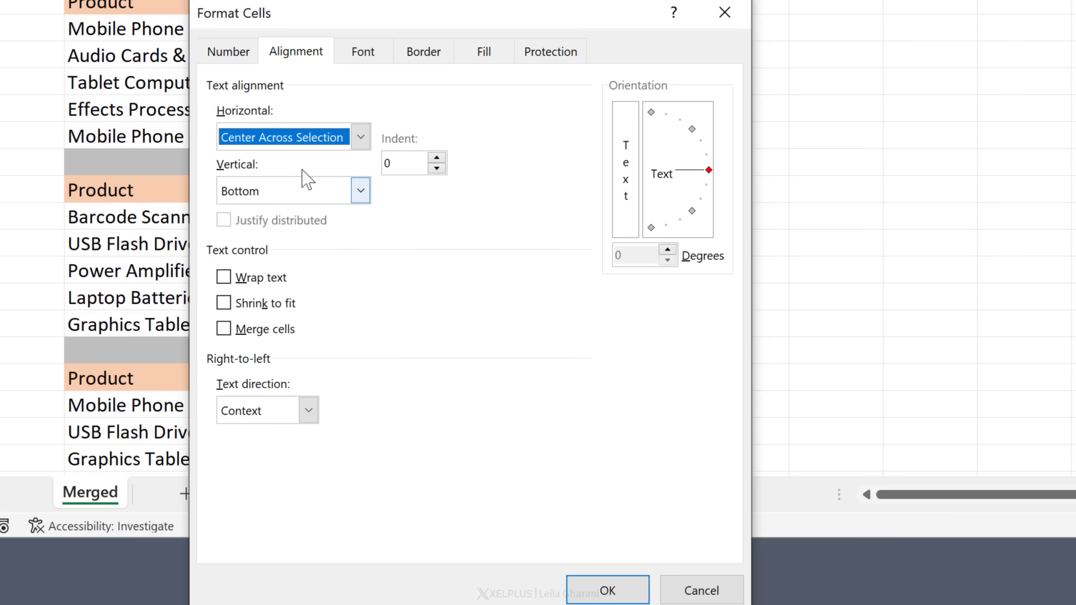
click(613, 585)
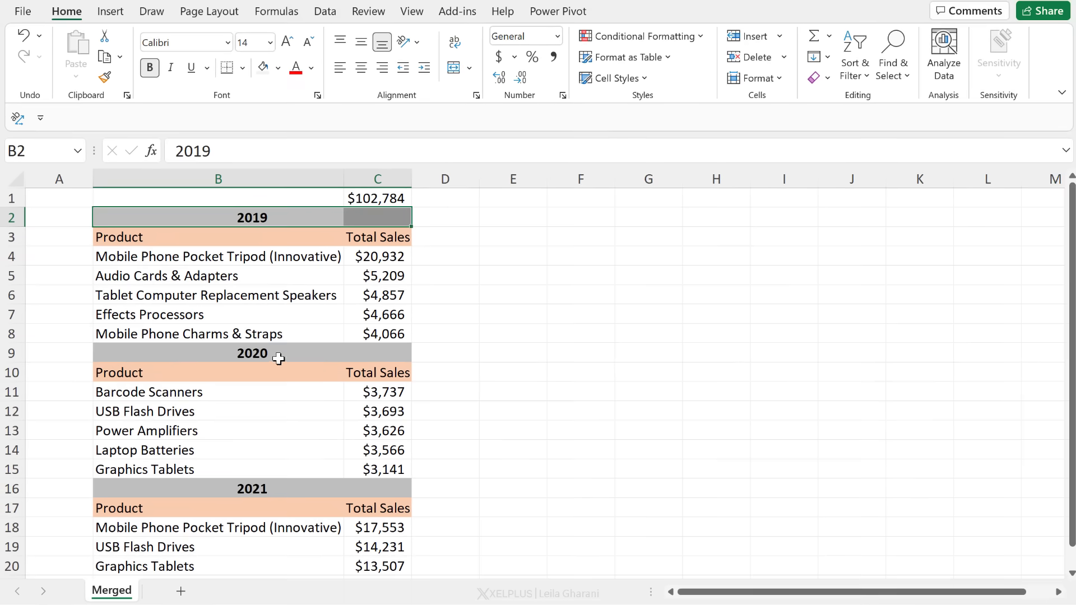
Copy the 2019 heading's centred-across-selection format onto the 2020 and 2021 heading rows
click(278, 354)
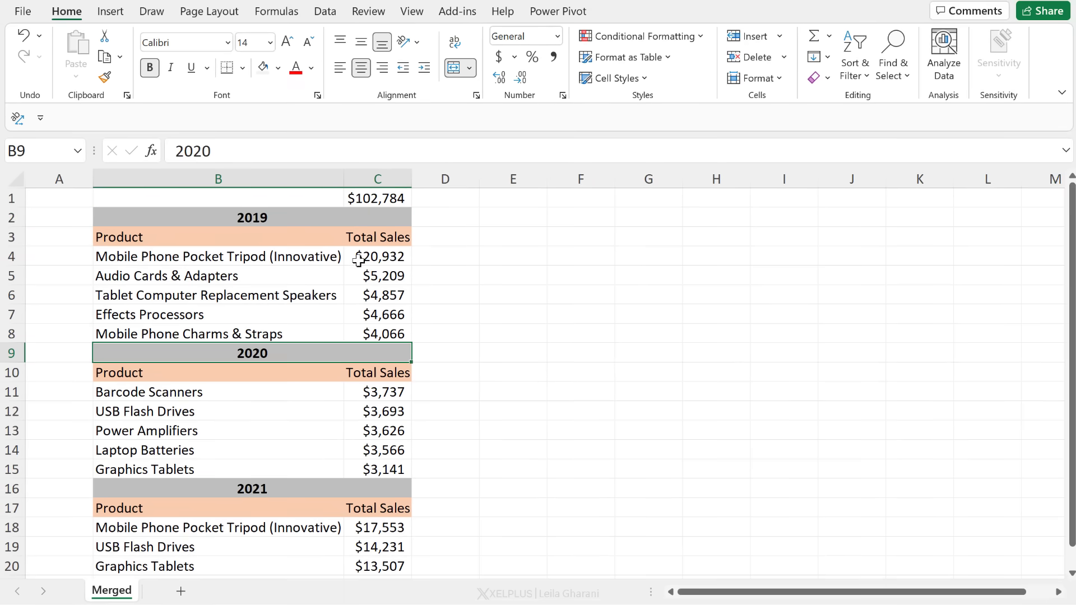
click(360, 215)
drag(314, 218, 383, 216)
click(383, 216)
drag(303, 218, 392, 218)
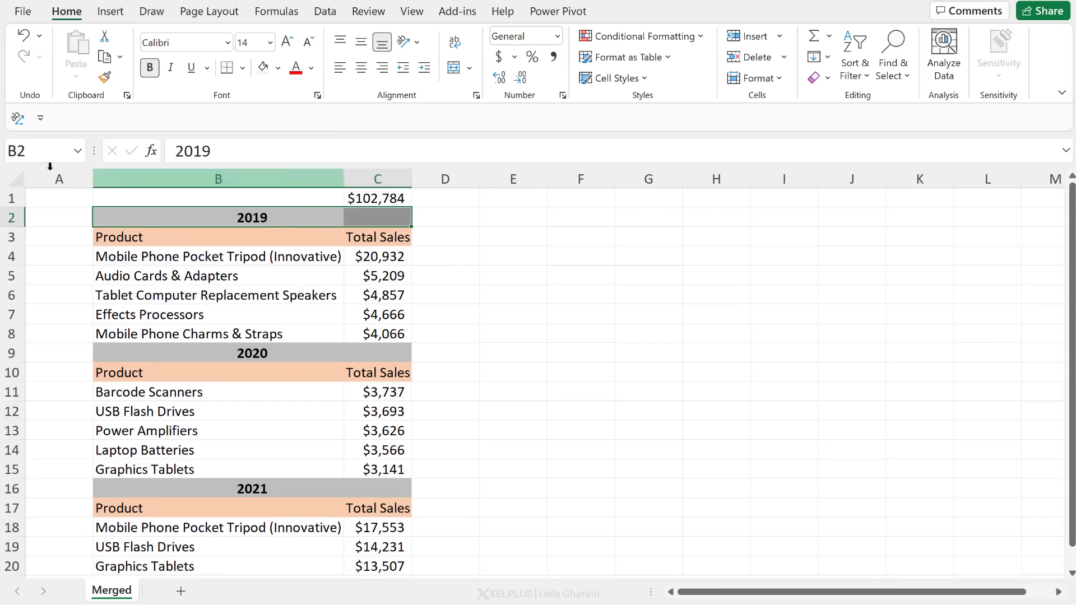
click(105, 77)
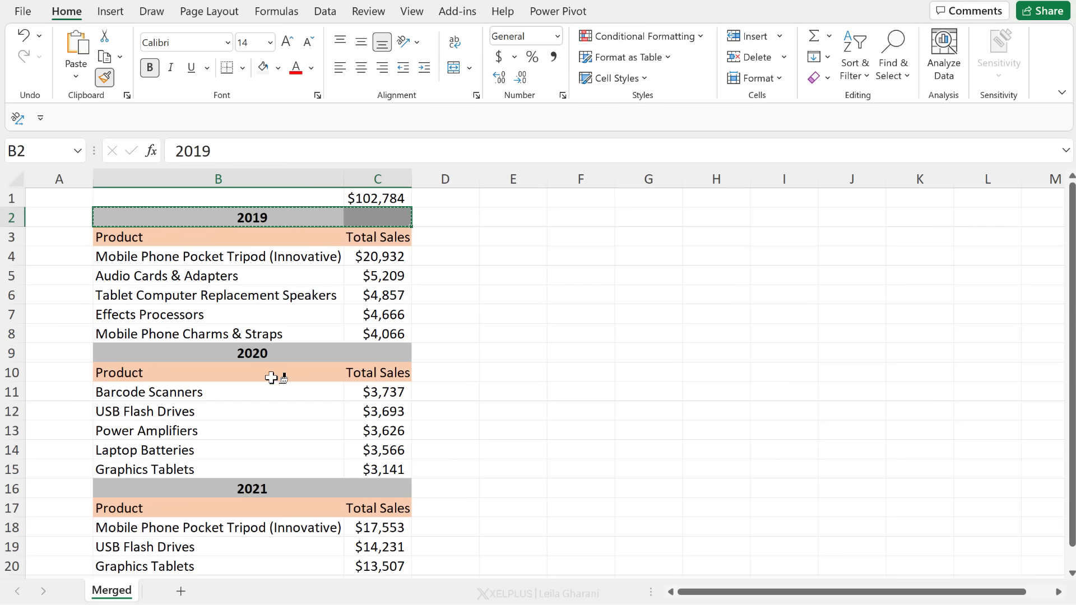
click(276, 353)
click(293, 489)
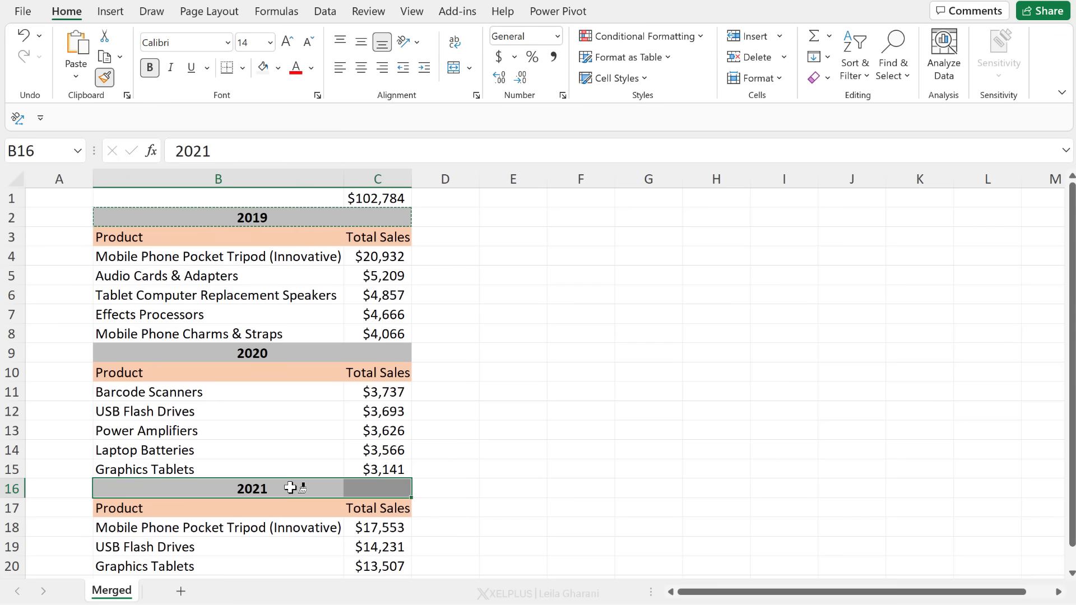
key(Escape)
Replace C1's total with =SUM(C2:C21)
click(377, 200)
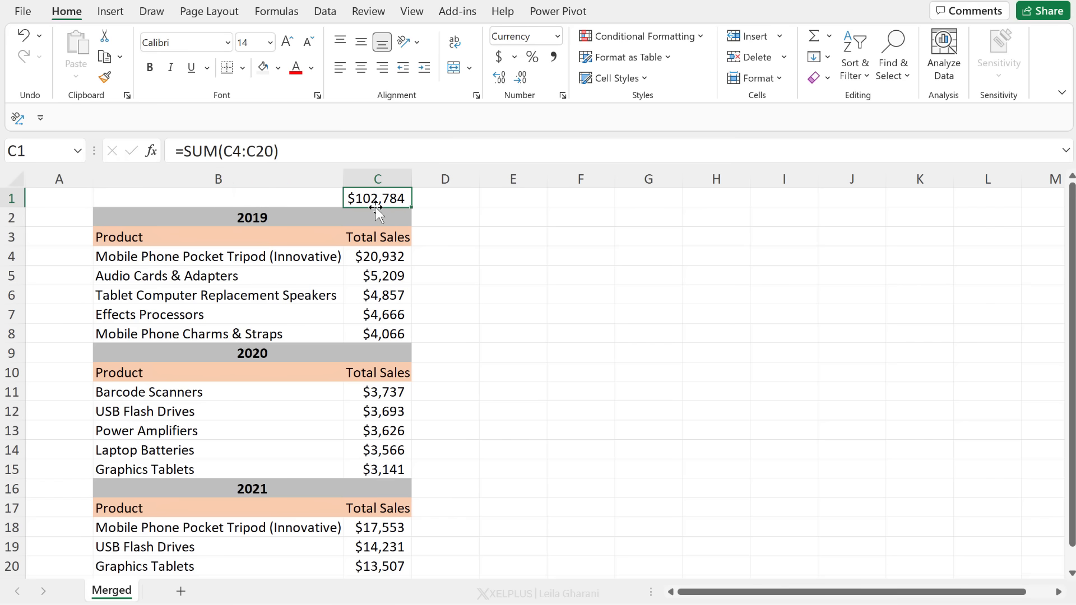
text(=sum()
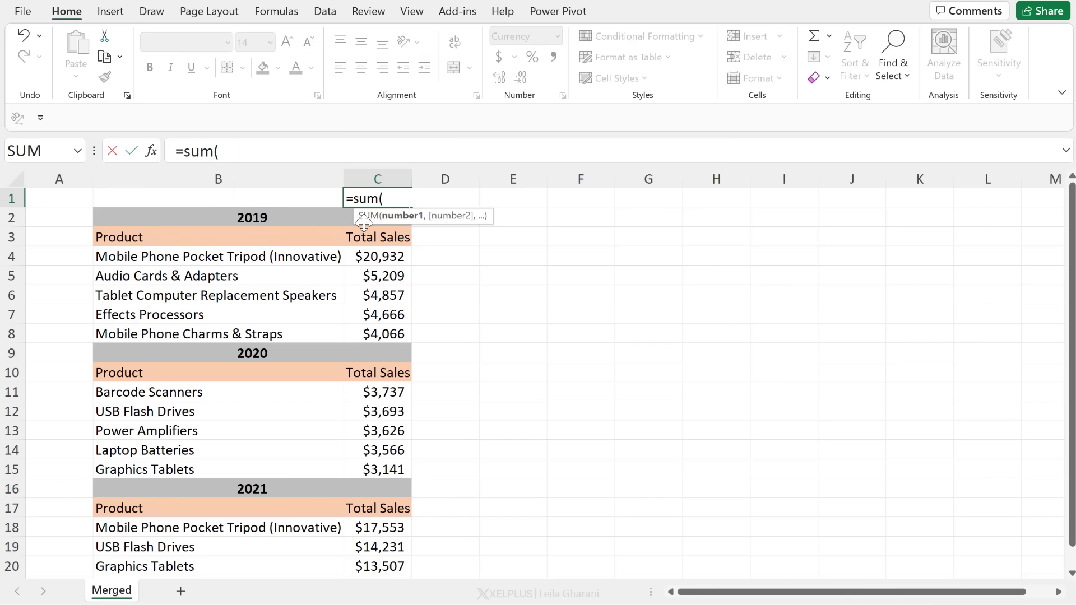
drag(378, 217, 382, 522)
key(ctrl+Return)
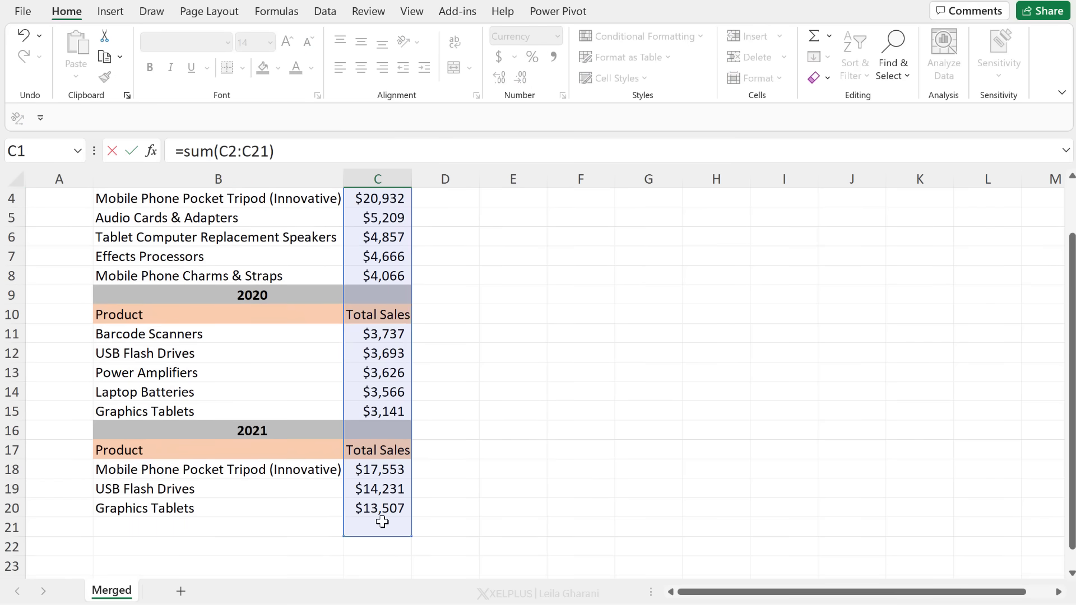
key(Return)
scroll(430, 456, up, 1)
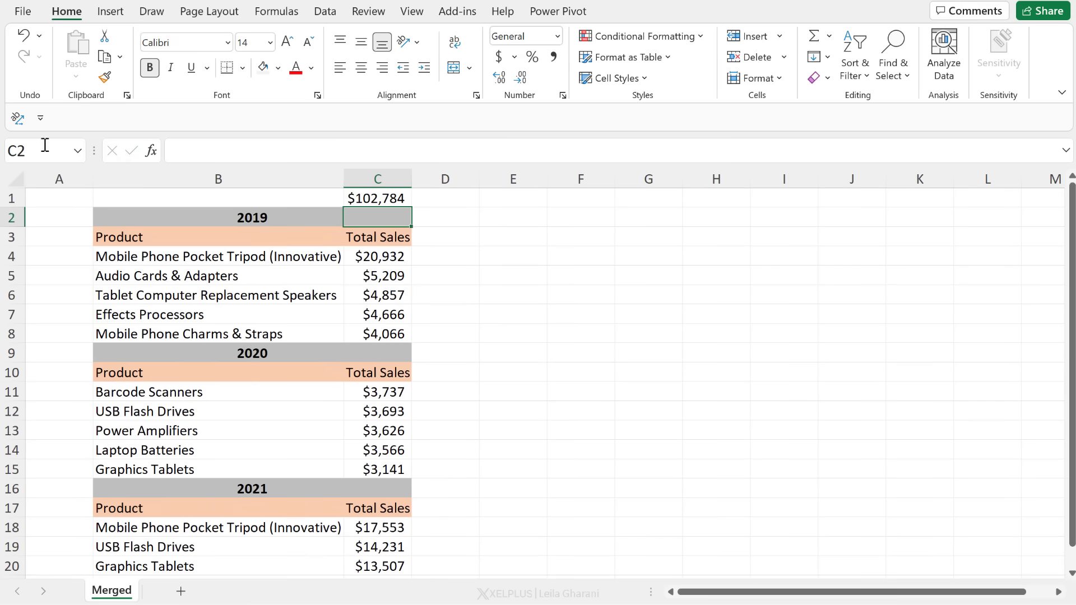
click(18, 120)
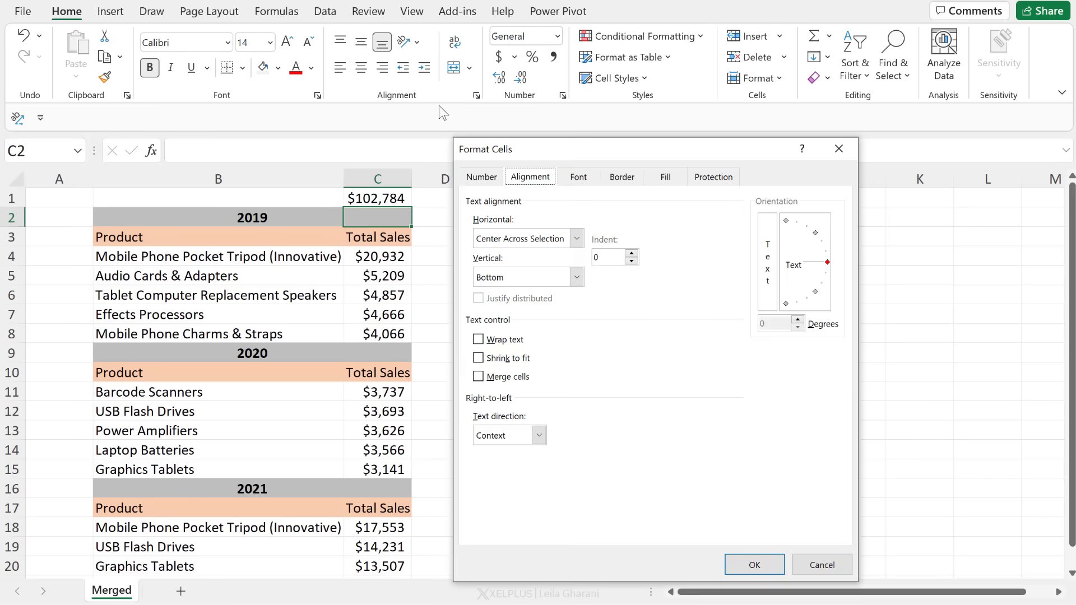
click(766, 567)
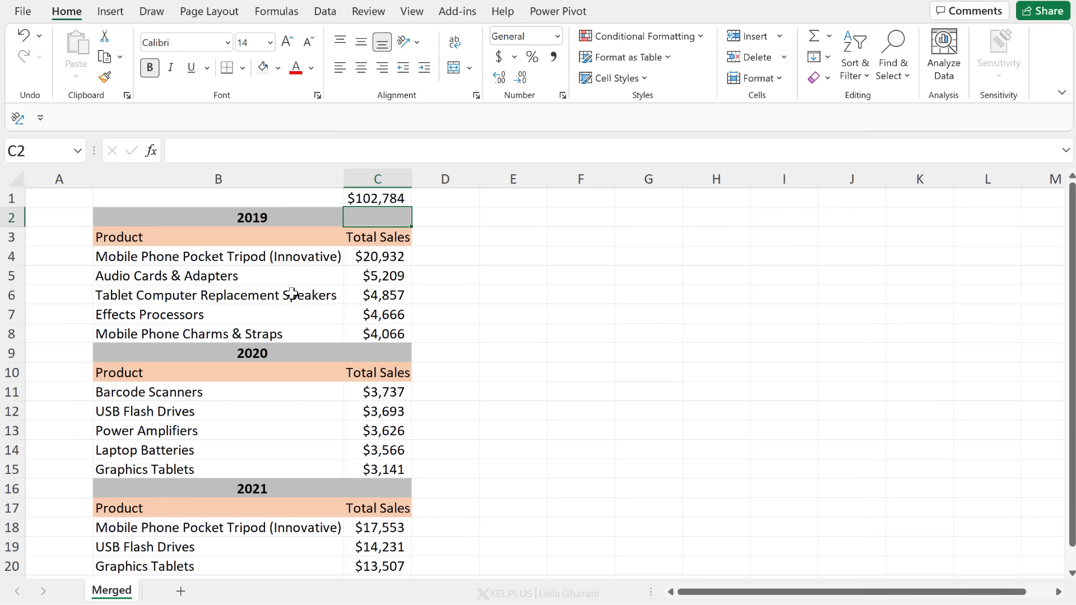
Merge F4:H4 into one centred cell and F10:G14 into another
drag(586, 254, 737, 255)
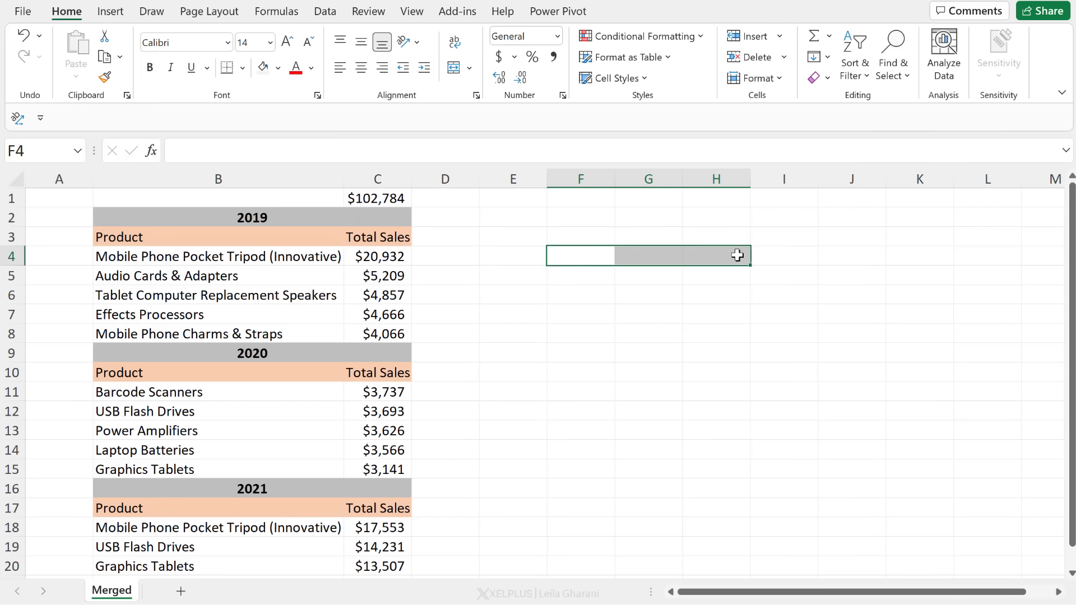
click(454, 67)
click(586, 373)
drag(588, 391, 648, 450)
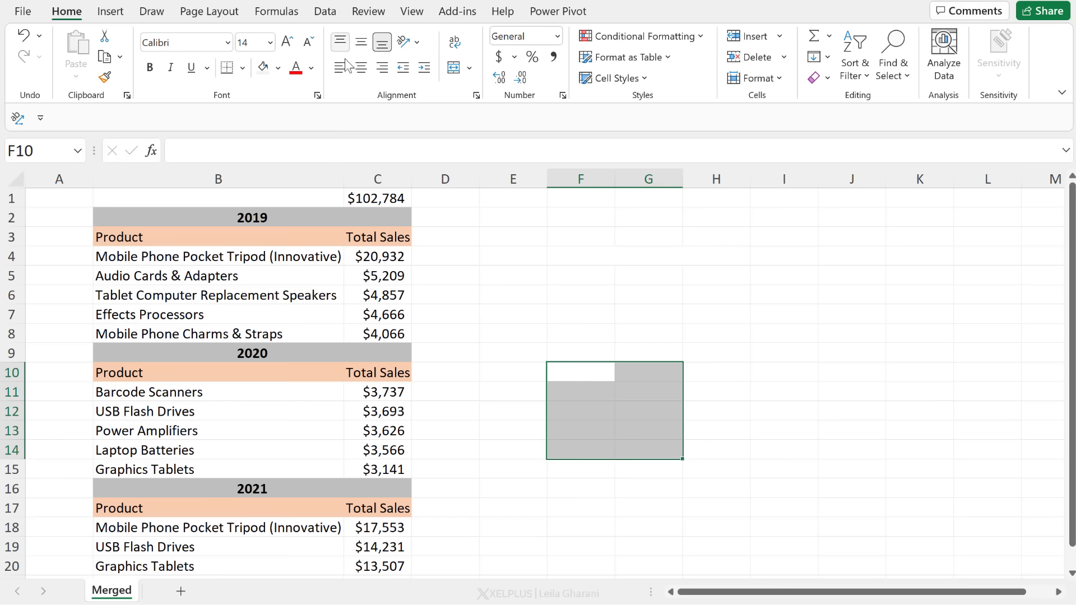
click(454, 67)
click(506, 271)
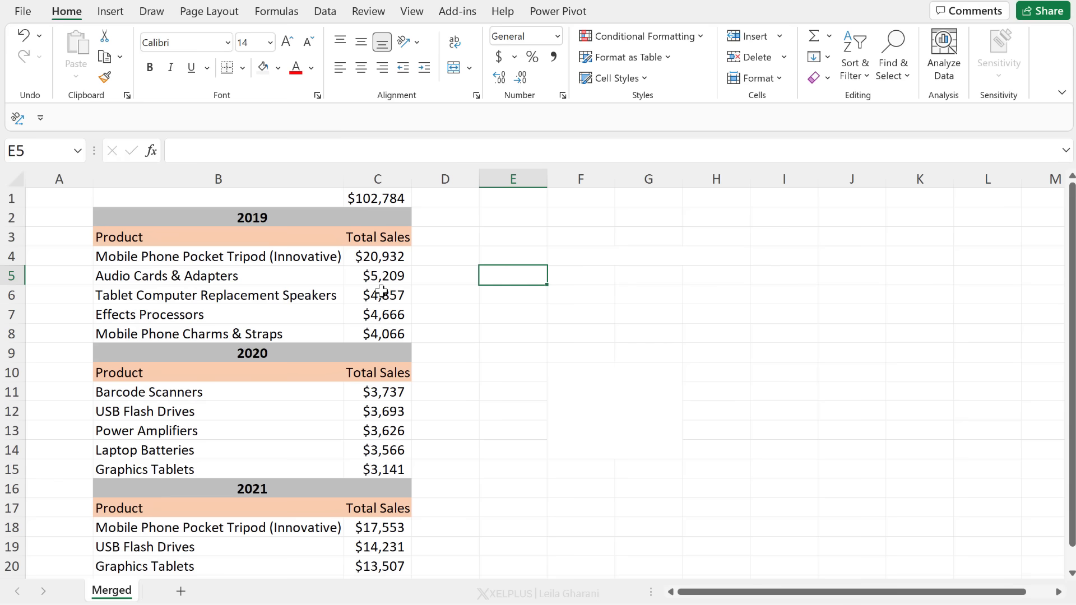
Find all merged cells on the sheet with a Merge cells format search
key(ctrl+f)
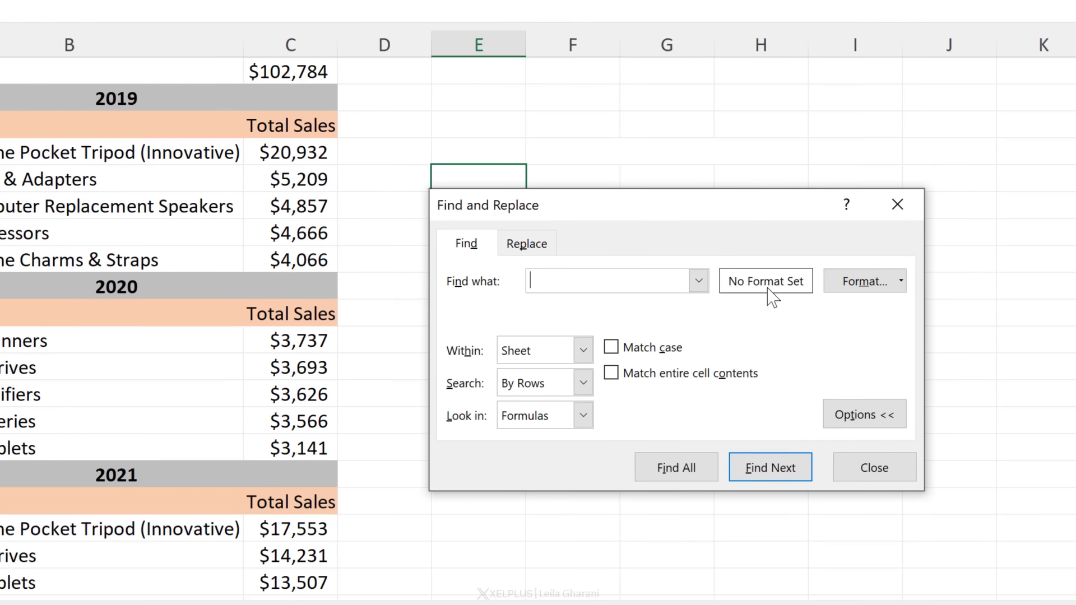
click(901, 281)
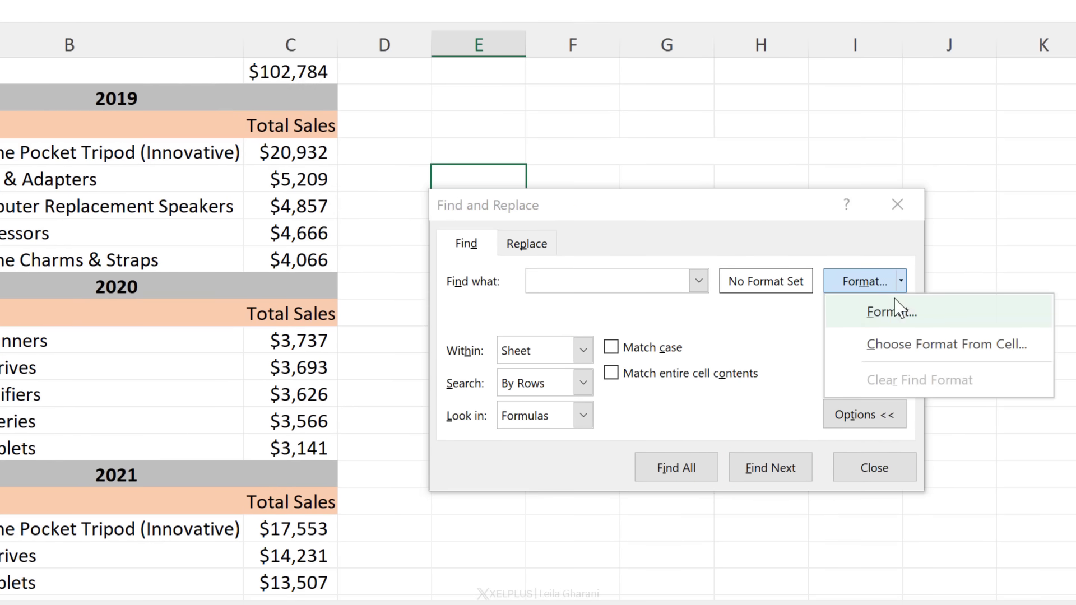
click(895, 309)
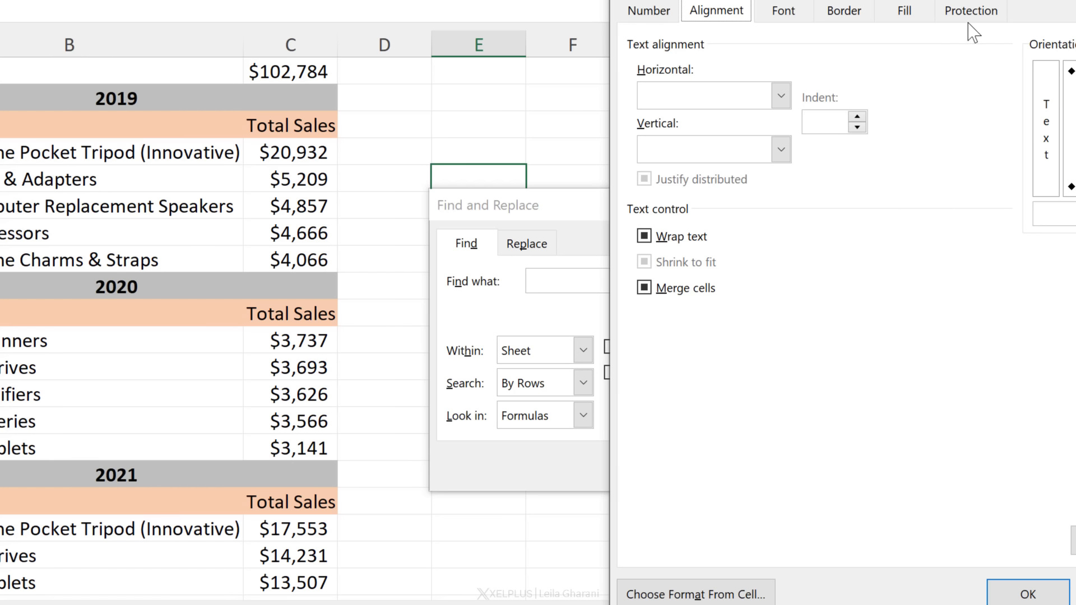
click(671, 302)
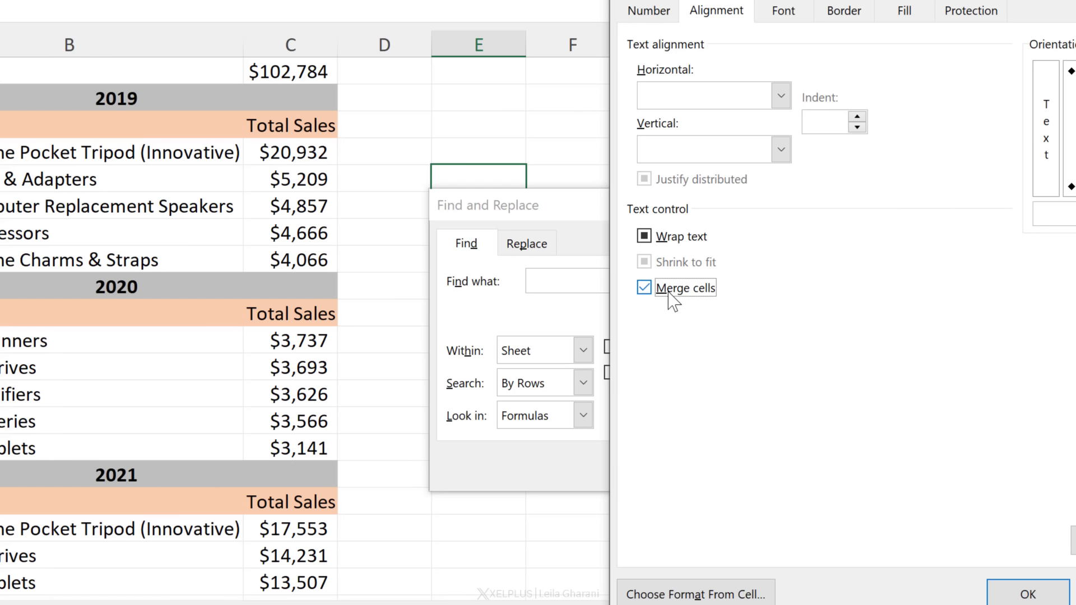
click(1008, 589)
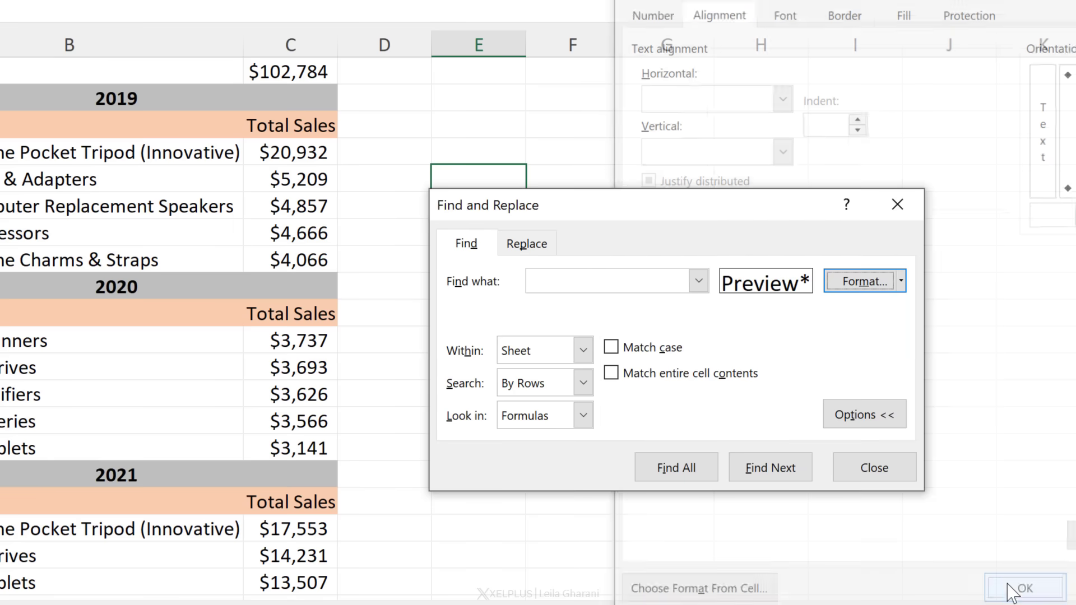
click(764, 470)
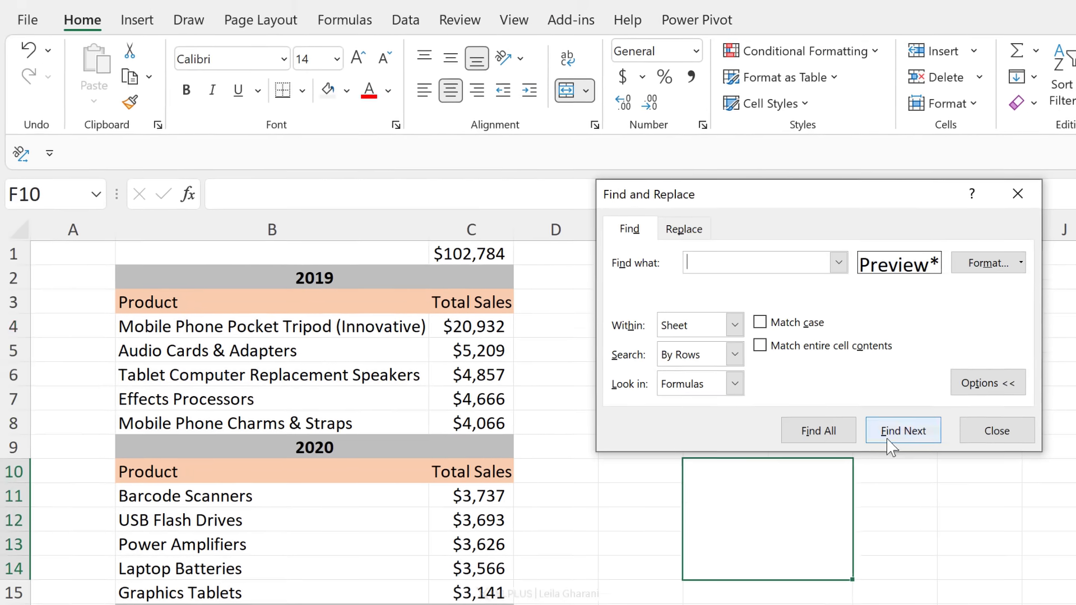
click(891, 446)
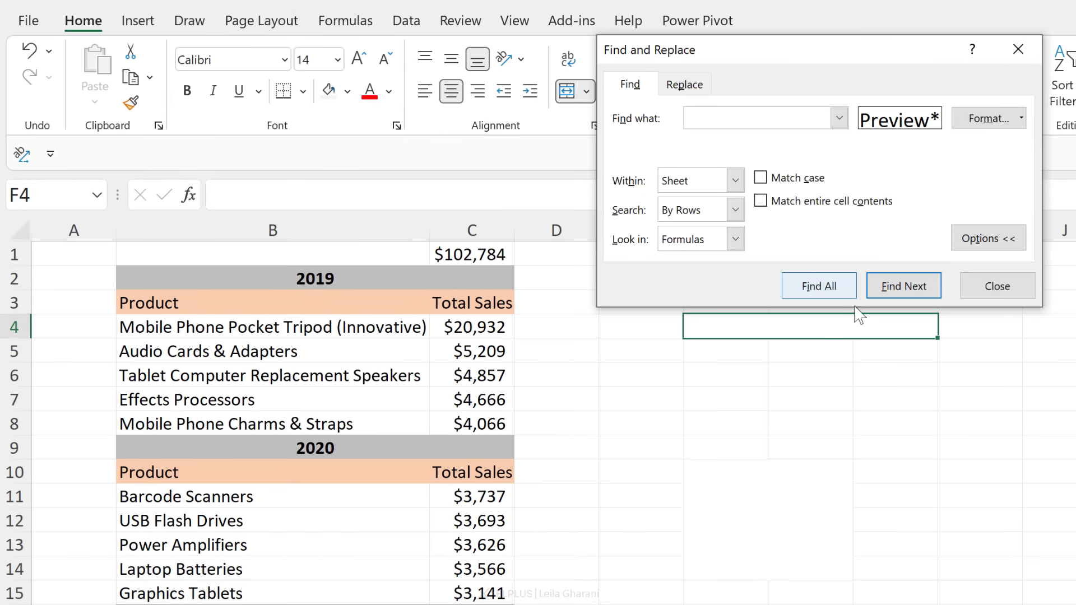
click(819, 286)
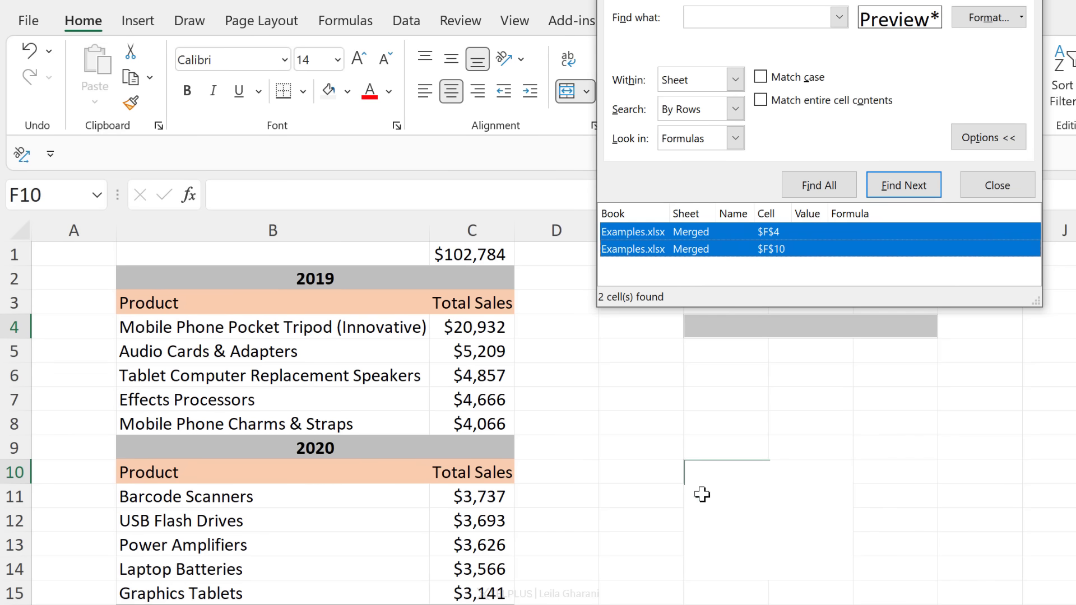
Fill the found merged cells F4 and F10 grey and close Find
click(329, 91)
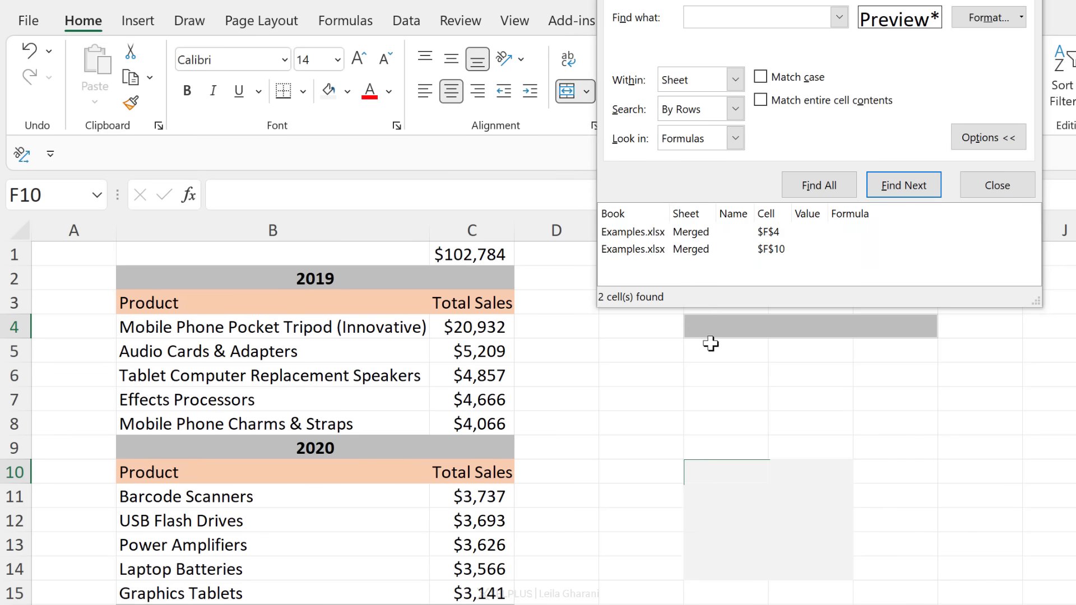
click(978, 188)
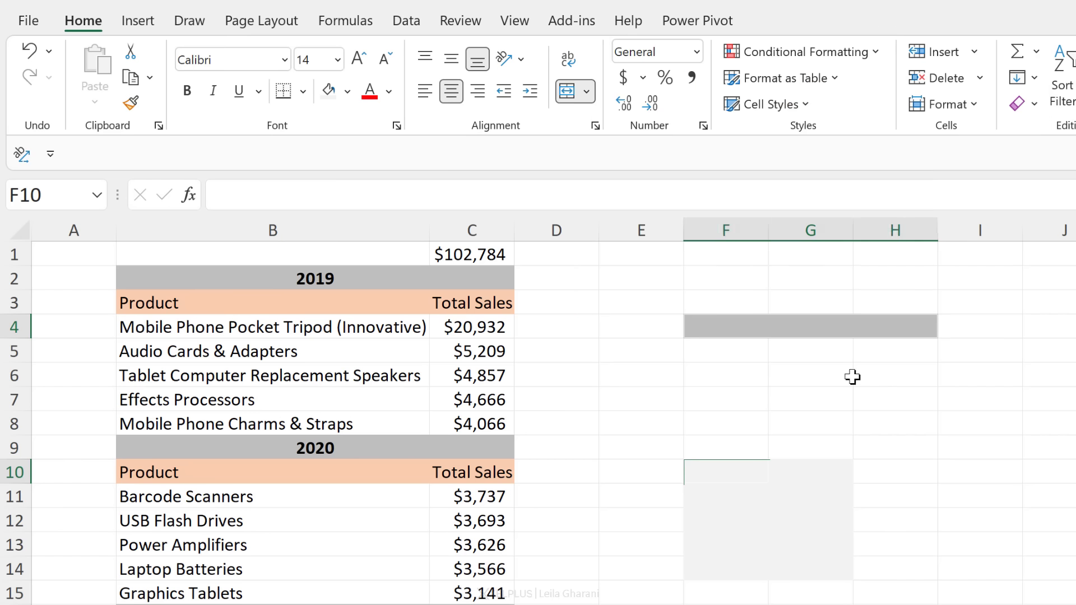
click(851, 376)
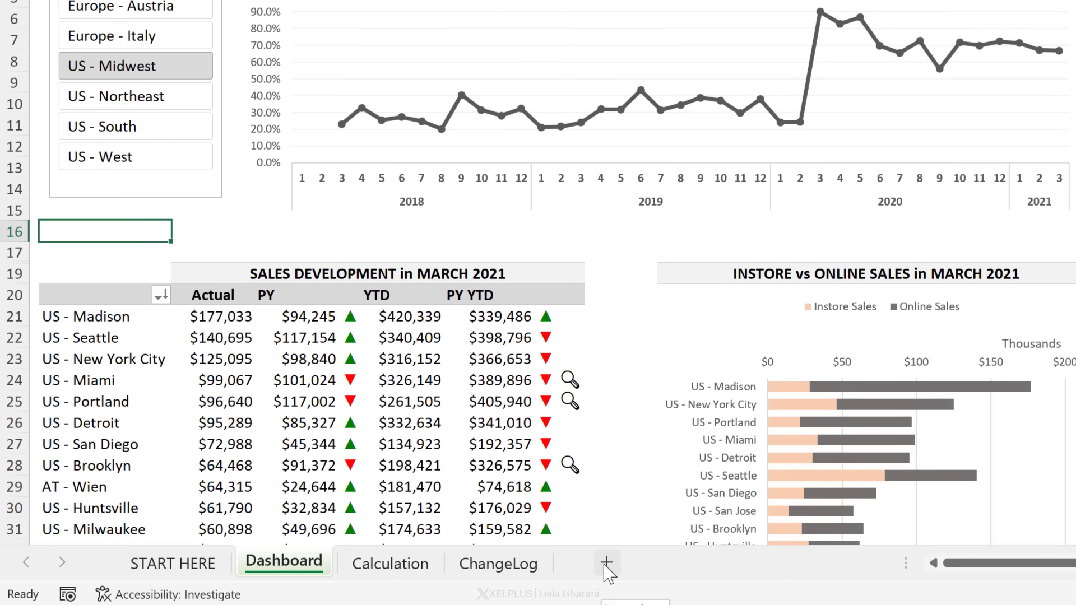
Set the Calculation sheet's tab colour to grey, then switch back to the Dashboard sheet
click(384, 567)
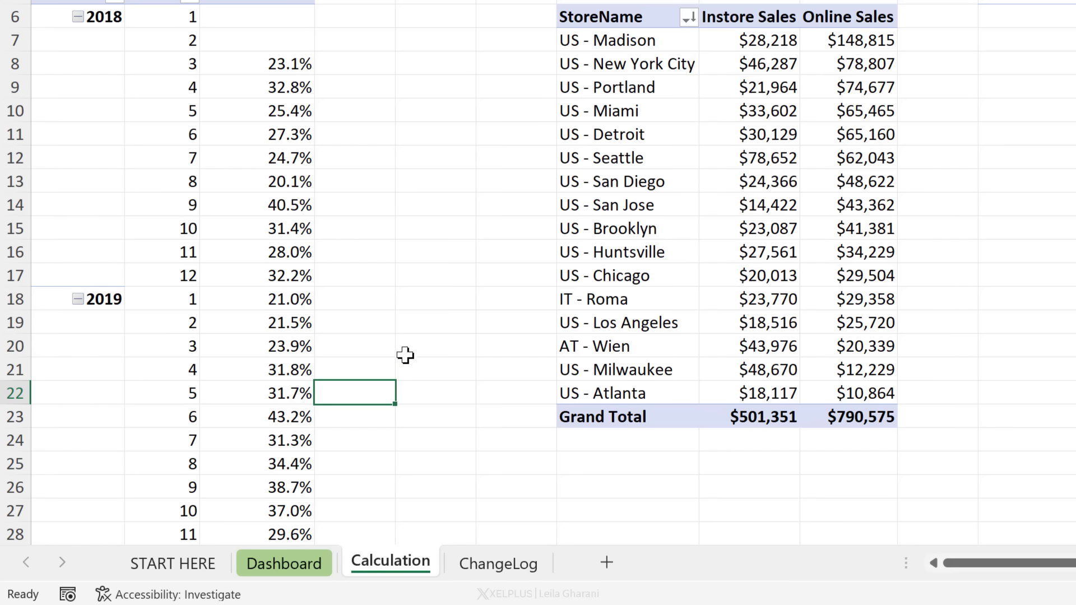
click(284, 564)
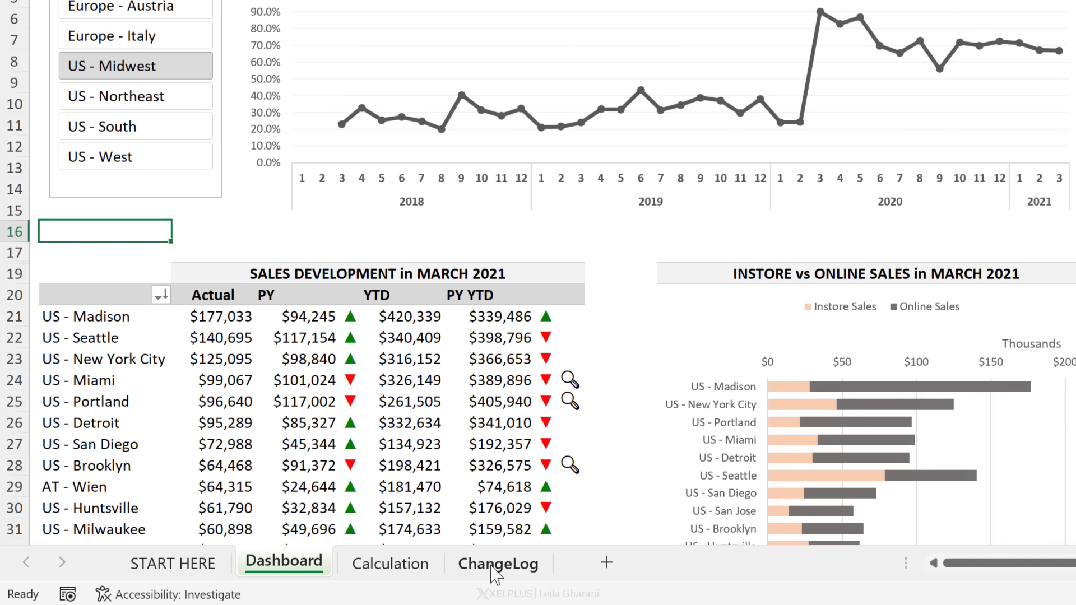
right_click(371, 563)
mouse_move(483, 455)
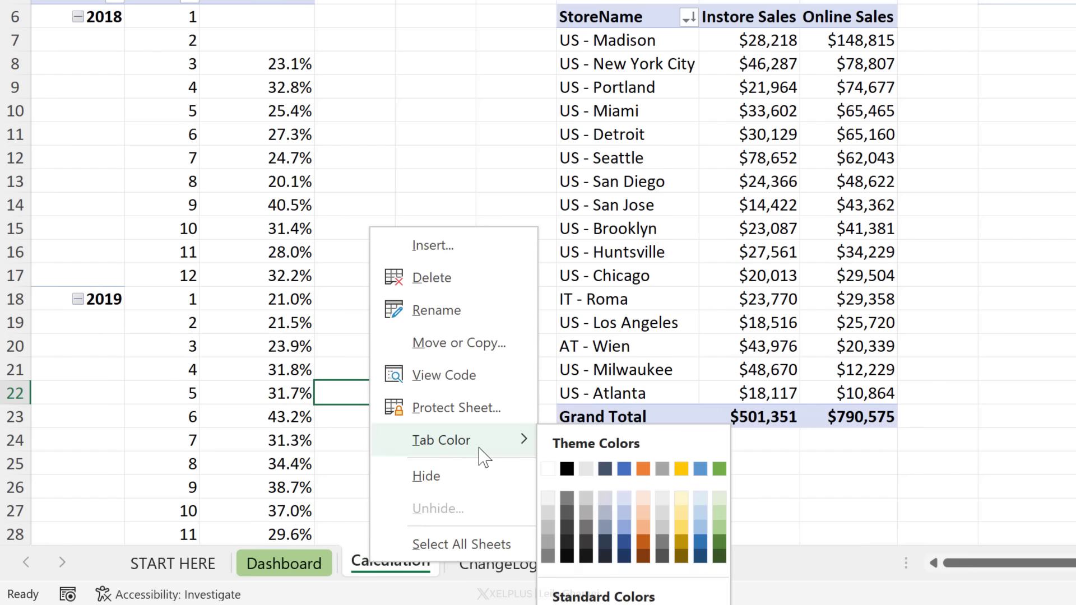
click(586, 496)
click(324, 568)
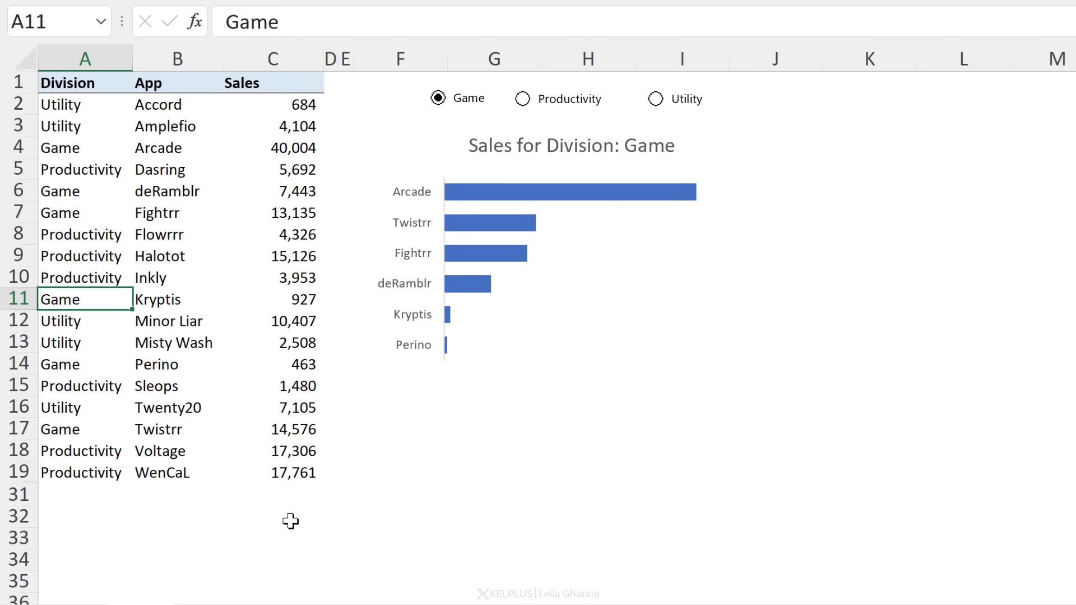
Enter =SUM(C1:C31) in C32 to total the Sales column as 243,549
click(296, 531)
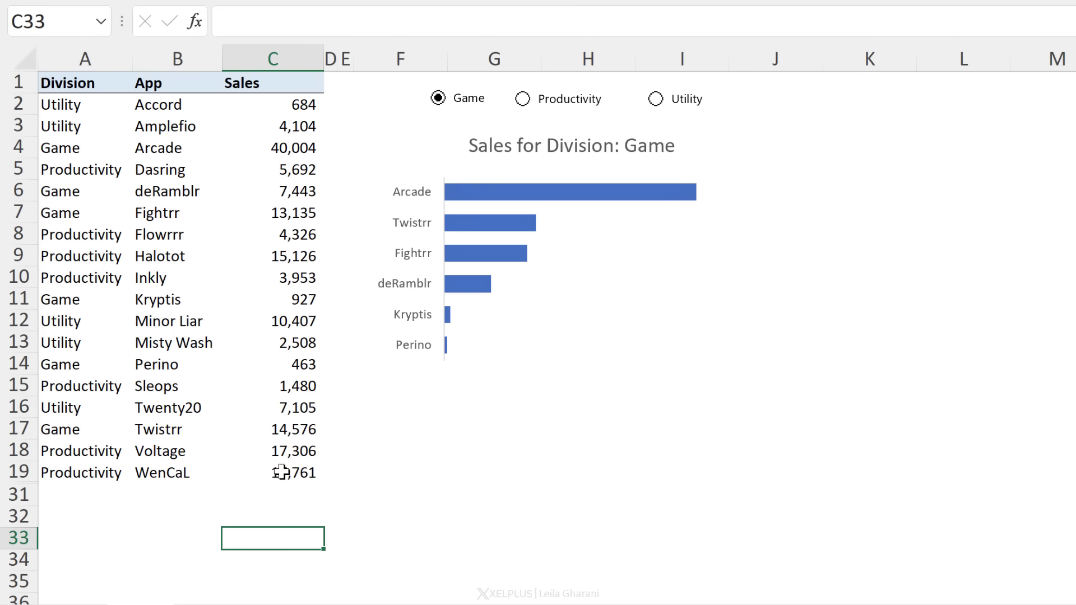
key(Up)
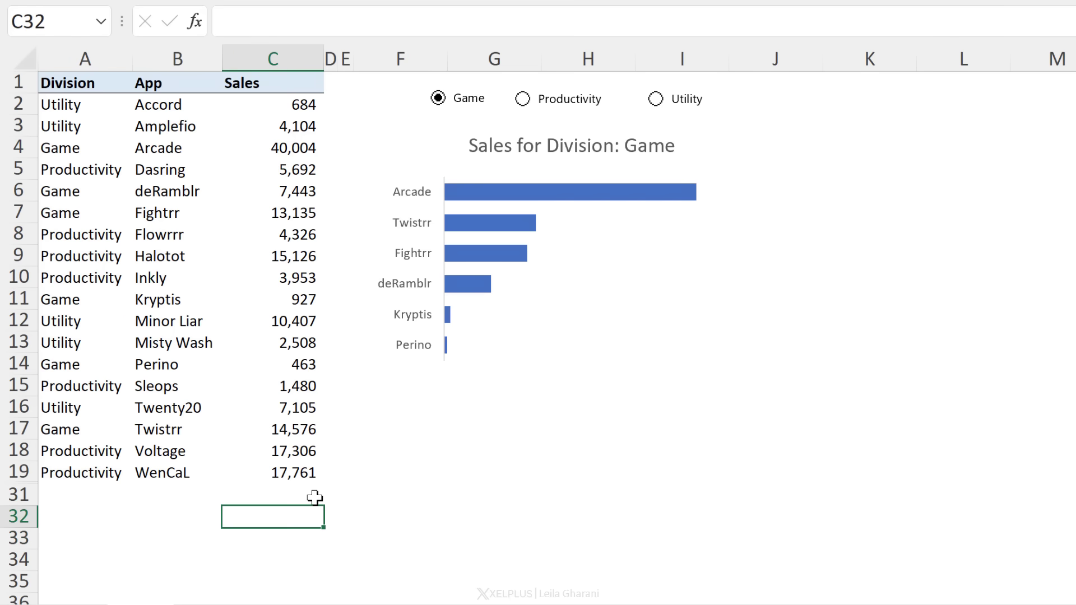
text(=sum()
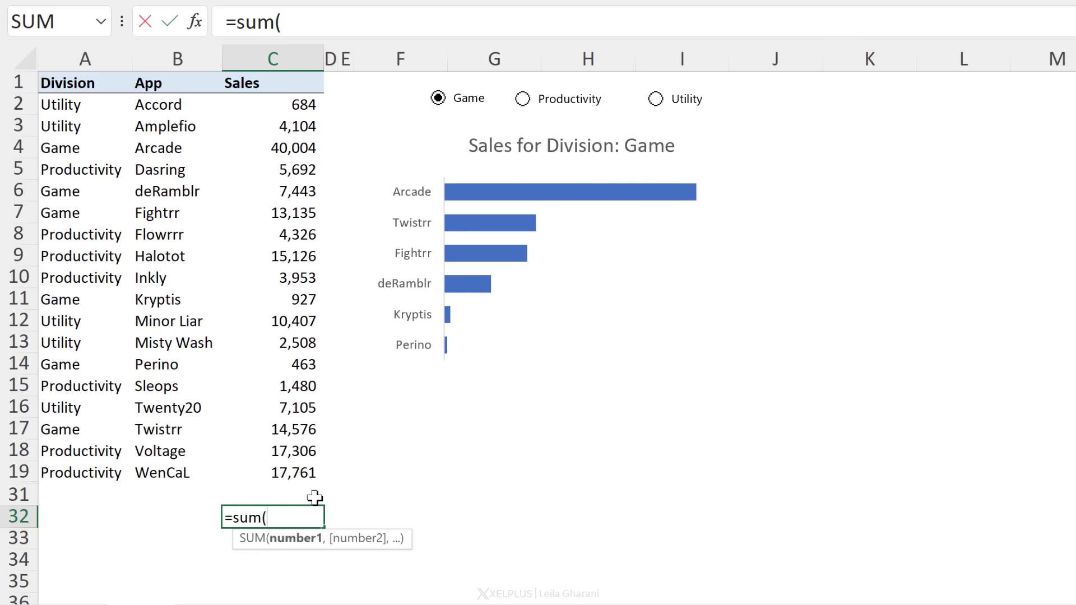
key(Up)
key(ctrl+shift+Up)
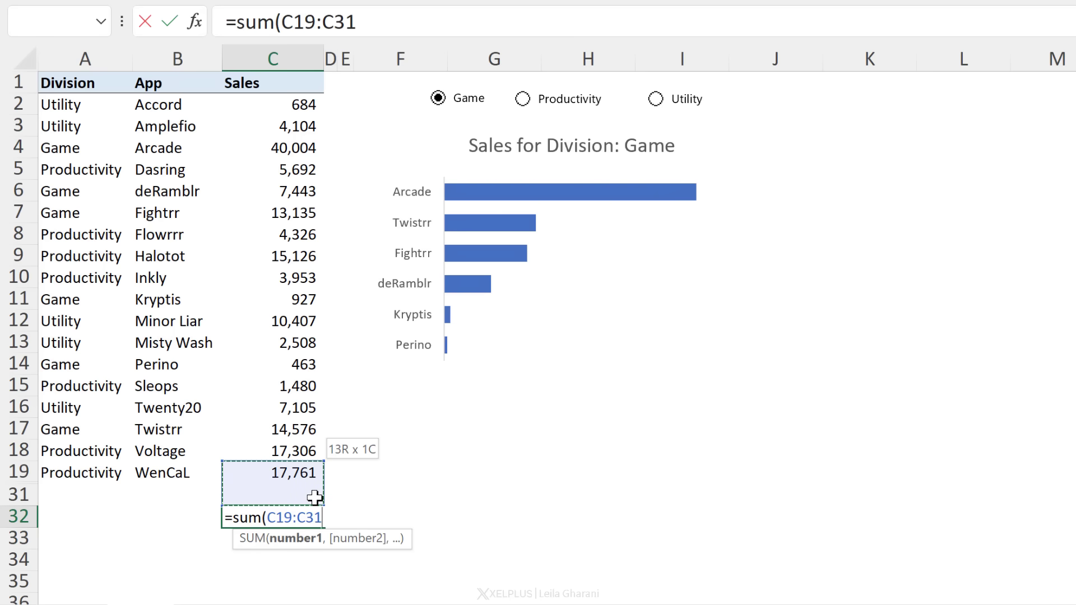
key(ctrl+shift+Up)
key(Return)
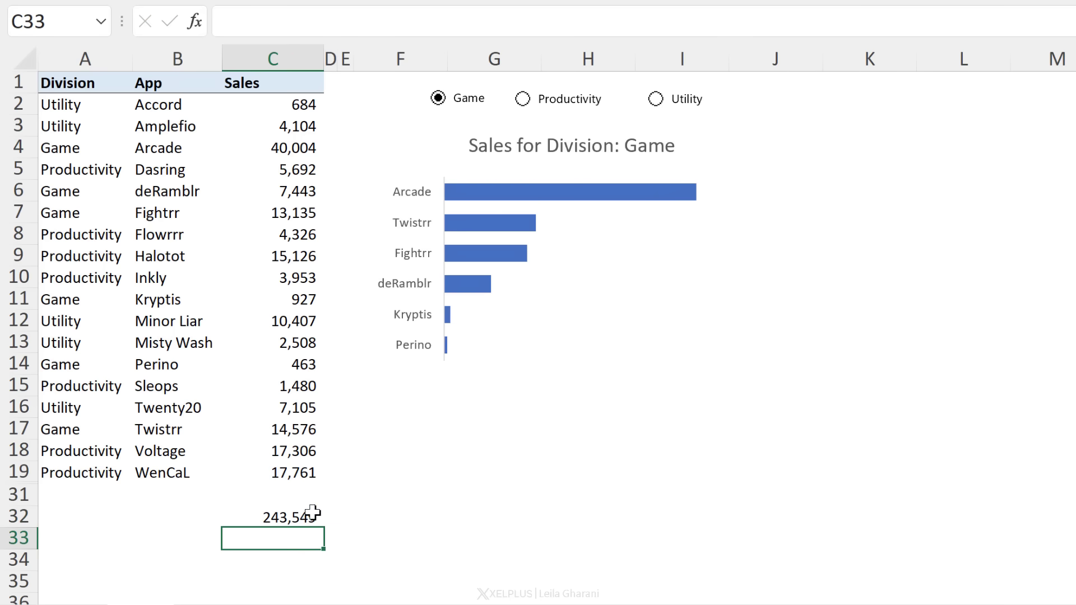
click(307, 516)
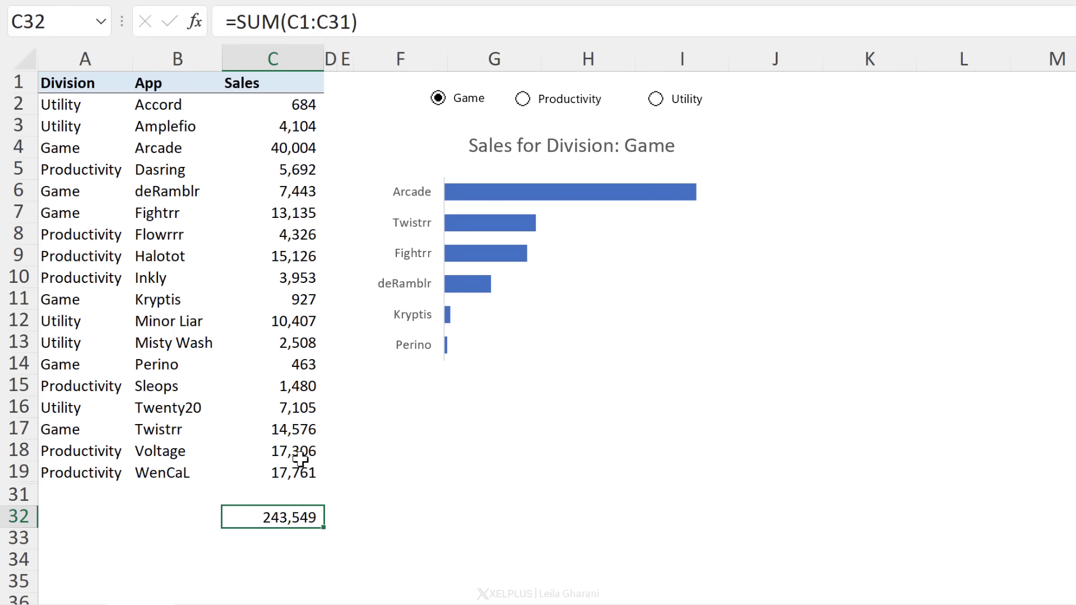
Check the Sales values and the C32 total, then unhide rows 20 to 30
drag(294, 464, 314, 106)
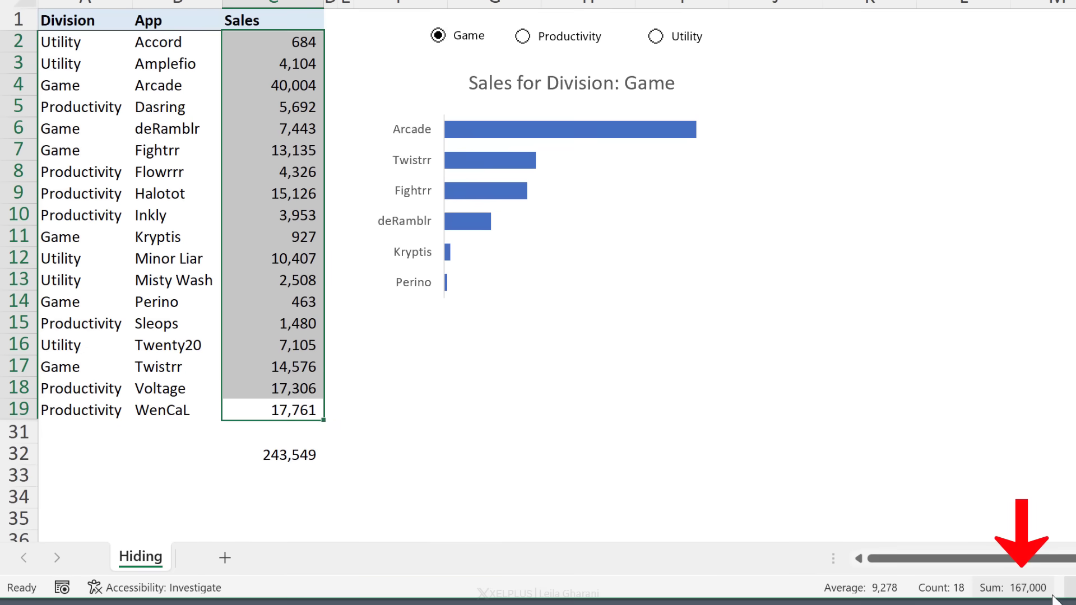
click(307, 455)
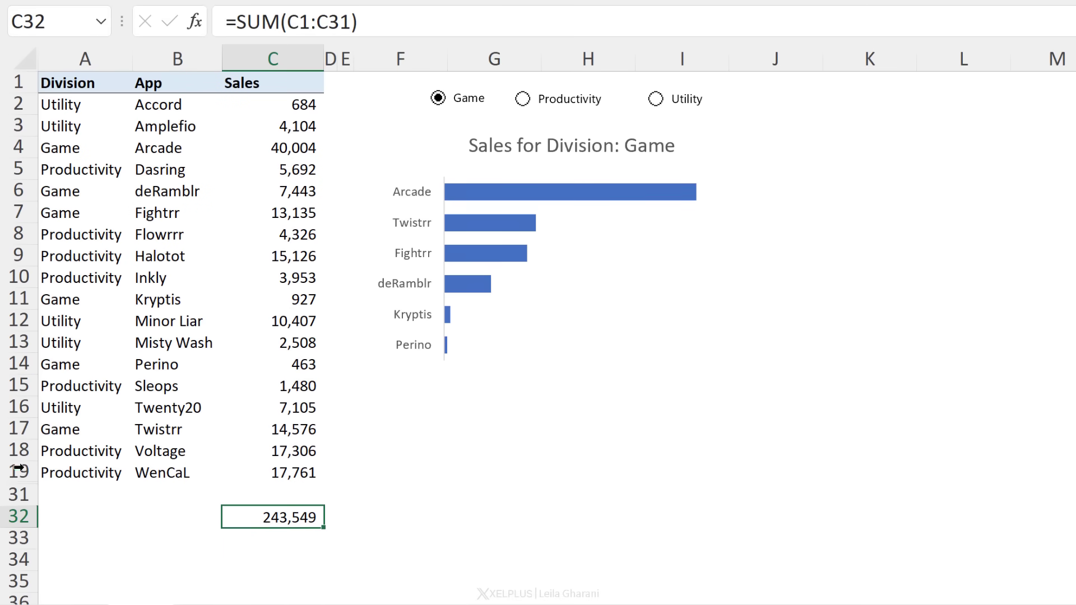
drag(19, 468, 23, 492)
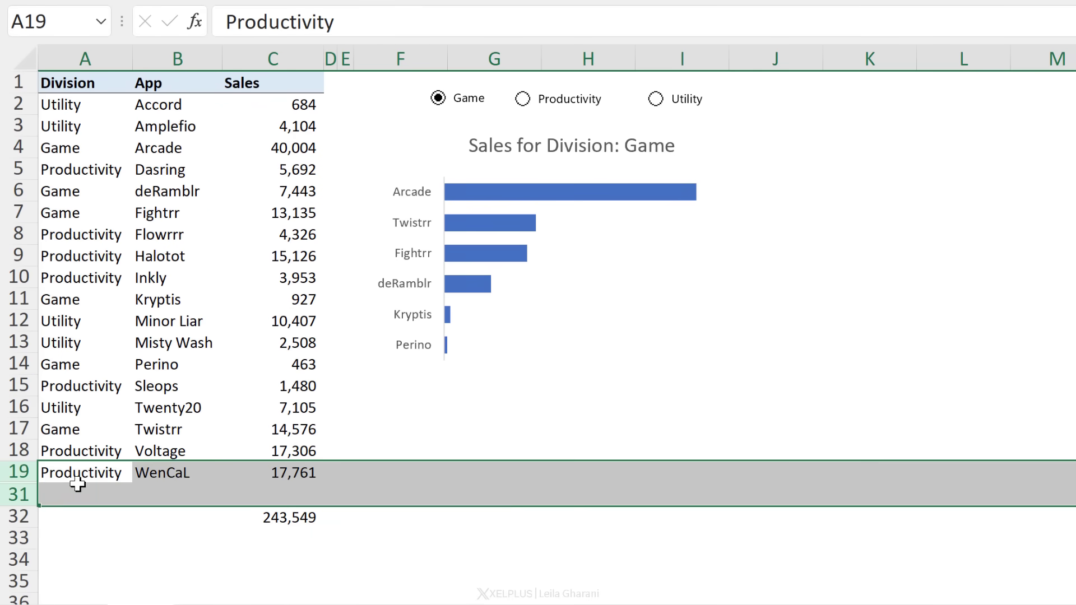
right_click(79, 488)
click(138, 468)
Switch the chart's division to Productivity, then to Utility
click(196, 538)
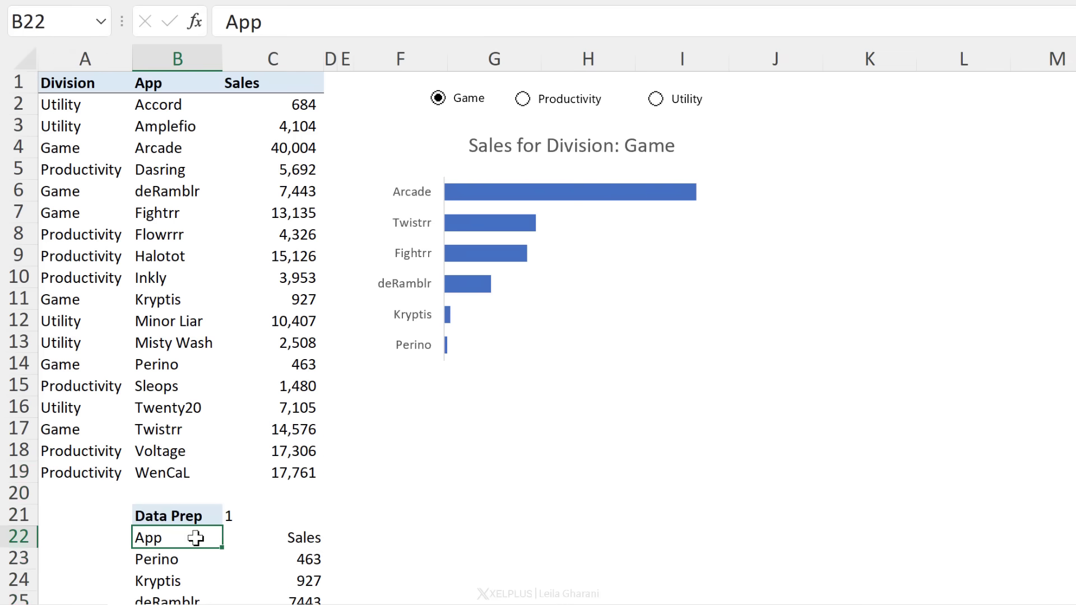
scroll(252, 536, down, 2)
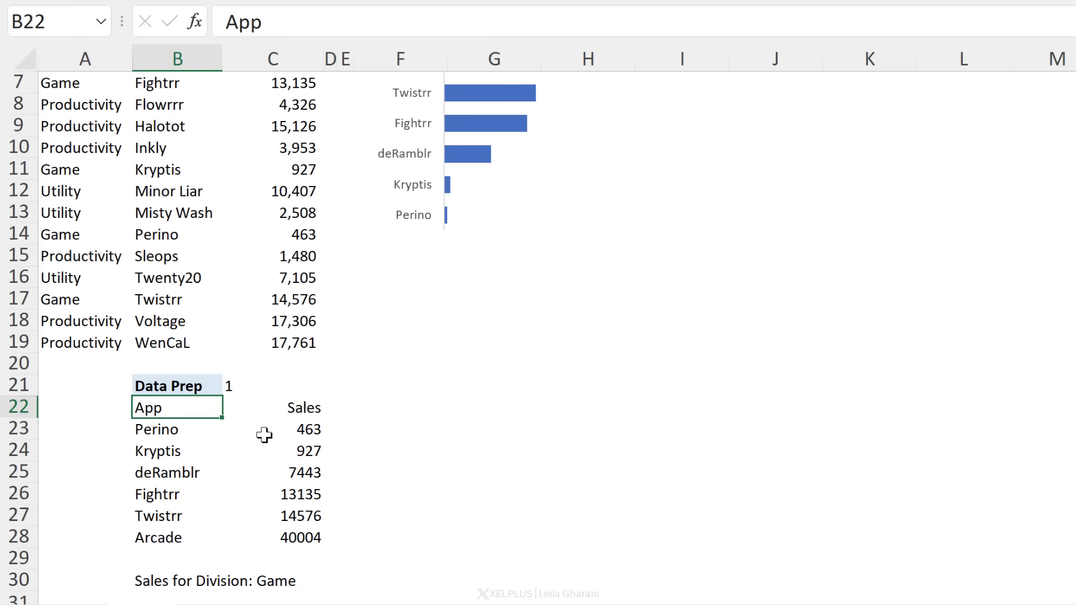
click(498, 213)
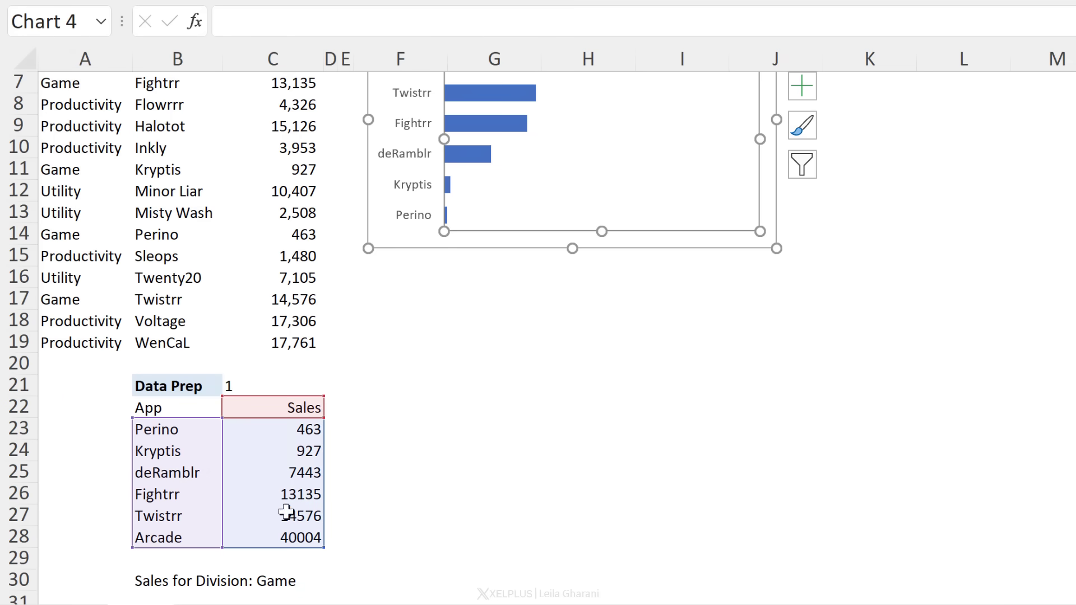
click(375, 472)
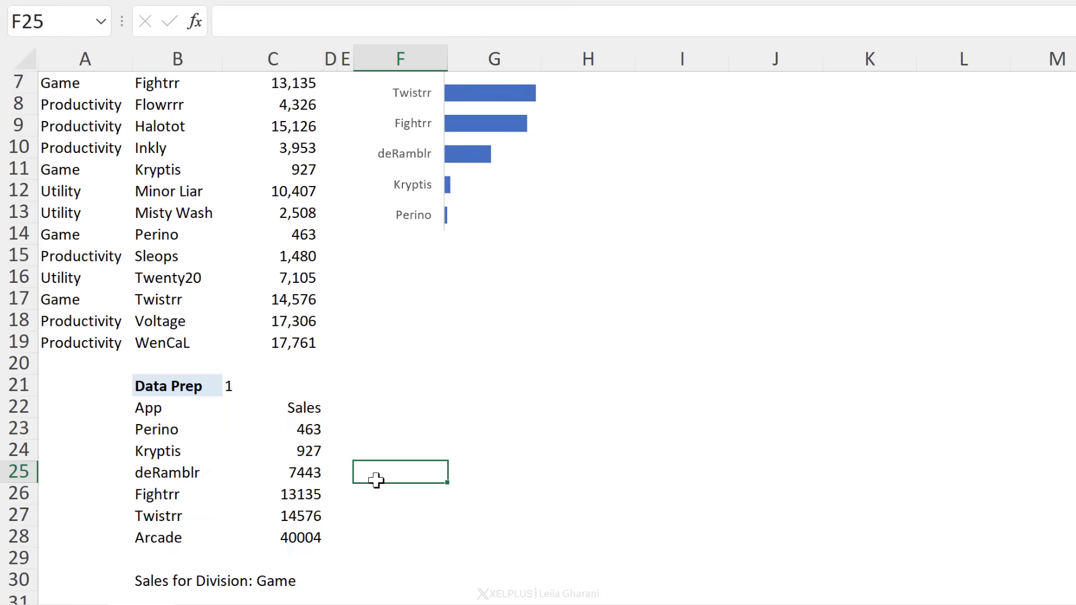
scroll(375, 479, up, 2)
click(558, 104)
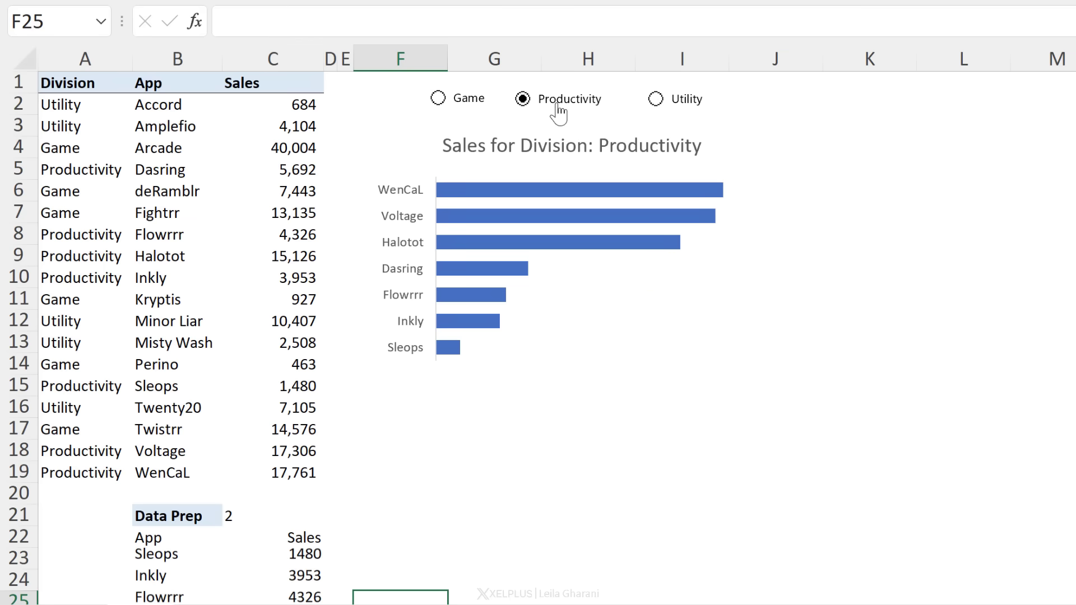
click(665, 100)
Check the C32 total of 191,811 and select rows 20 to 30
scroll(385, 401, down, 4)
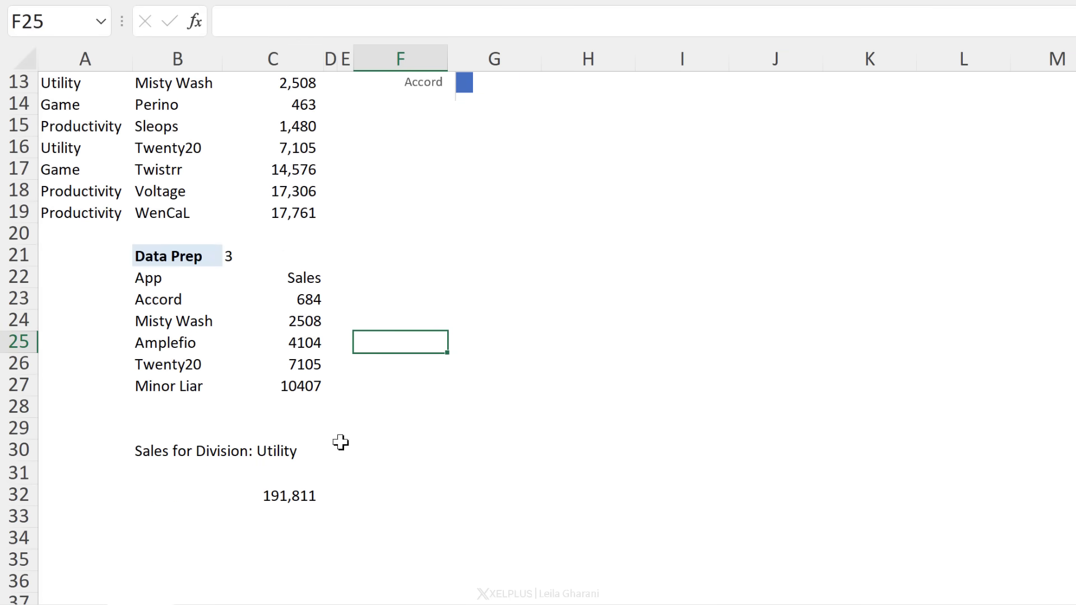
click(303, 500)
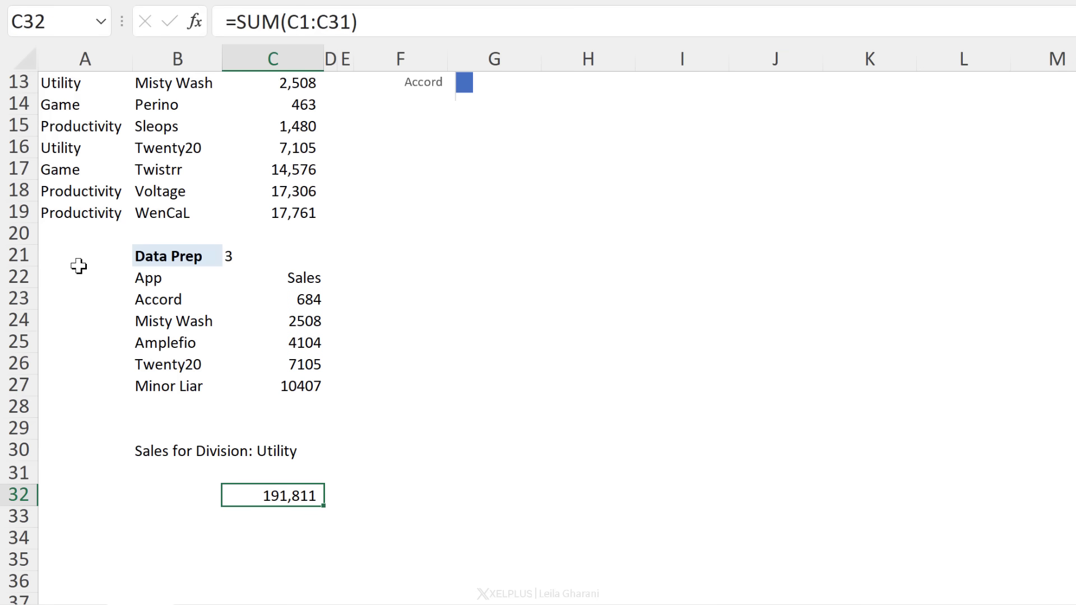
drag(29, 243, 62, 442)
Hide rows 20–30 so the list jumps from row 19 to row 31
right_click(108, 406)
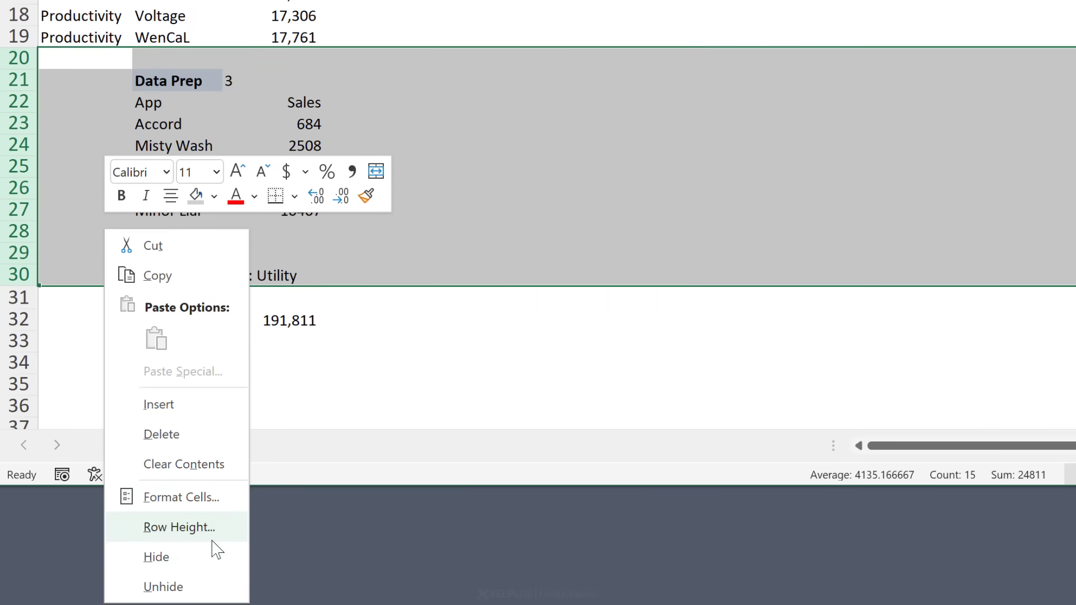
click(216, 555)
click(194, 185)
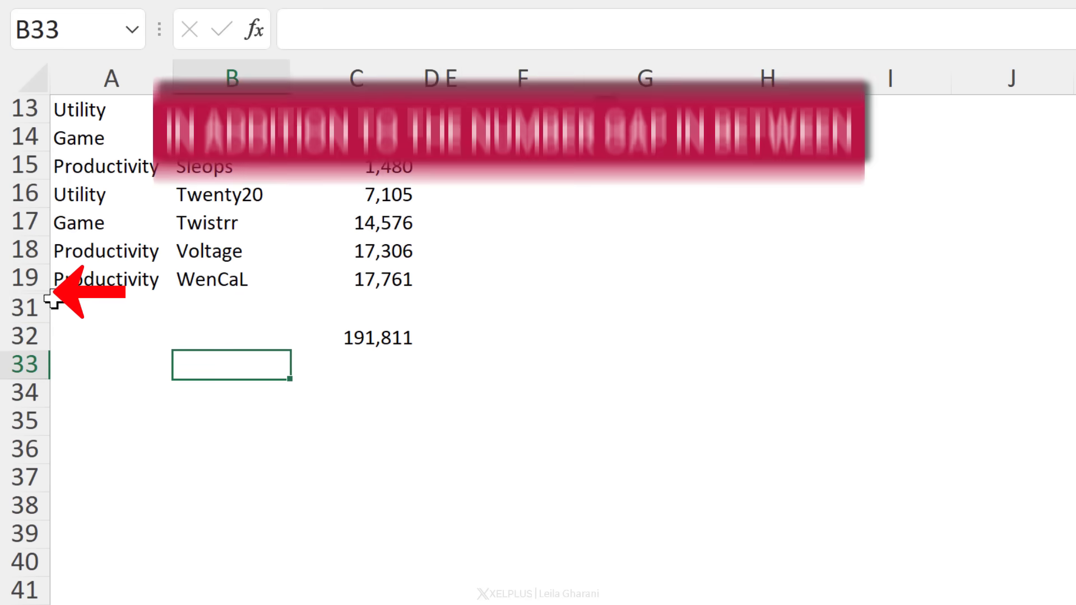
drag(23, 279, 22, 421)
drag(23, 104, 22, 562)
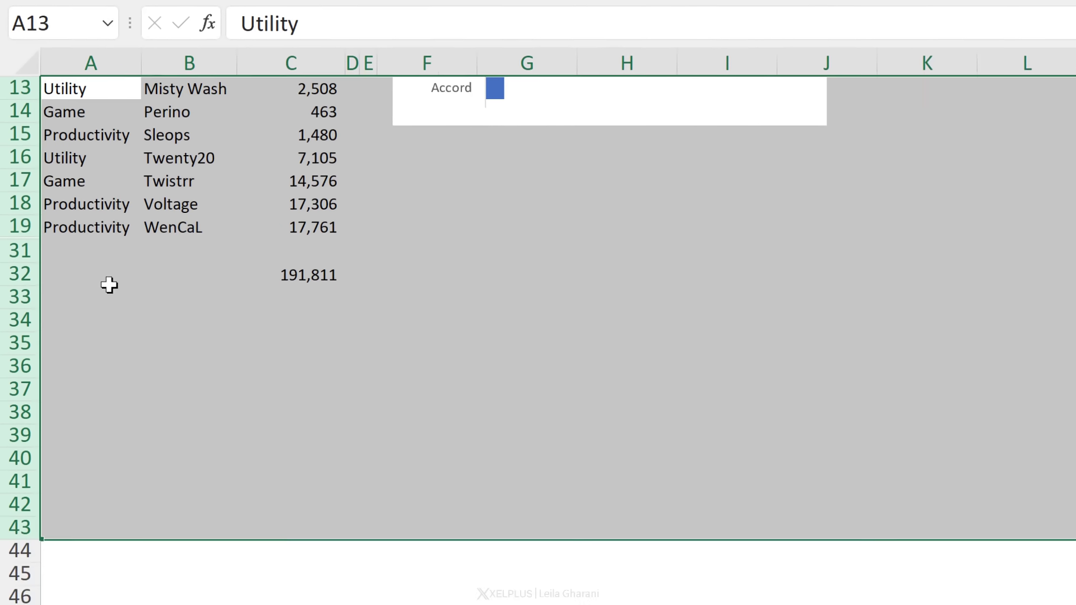
click(119, 309)
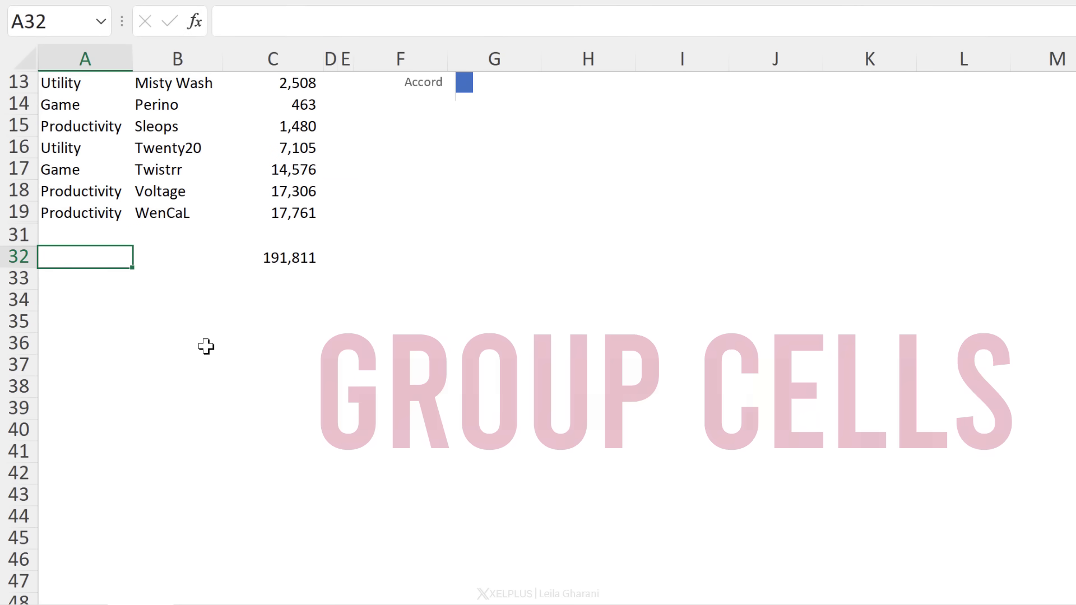
Unhide the Data Prep rows 20 to 30
drag(17, 221, 18, 235)
right_click(50, 236)
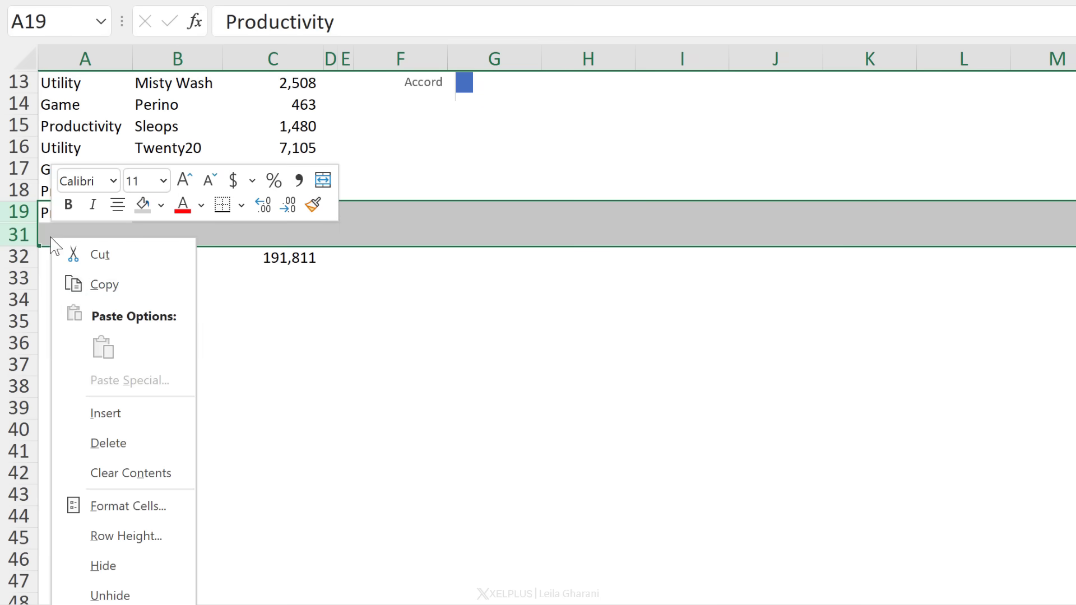
click(135, 589)
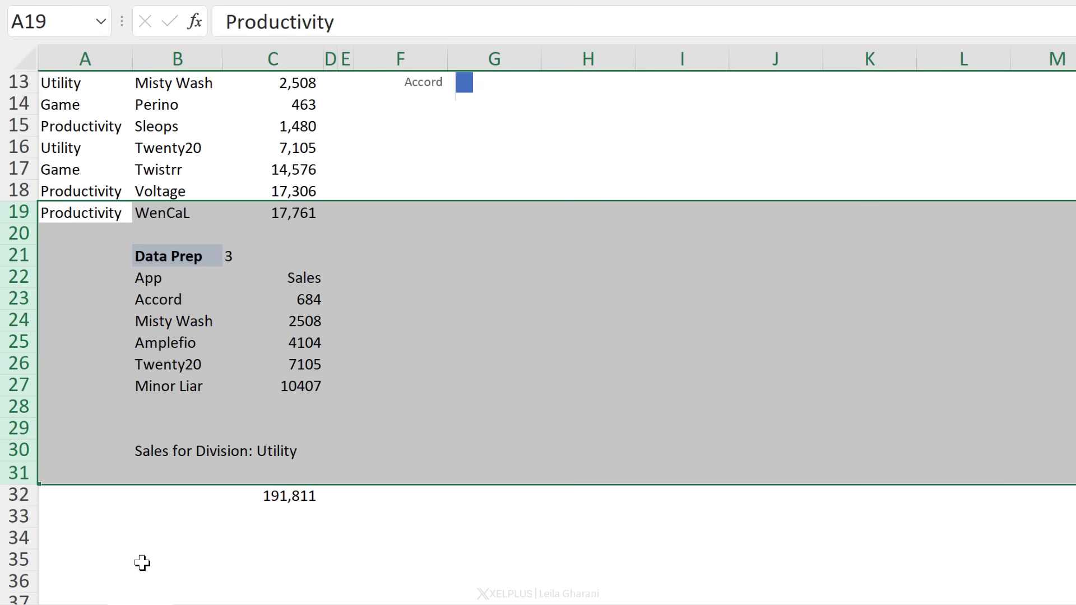
click(121, 386)
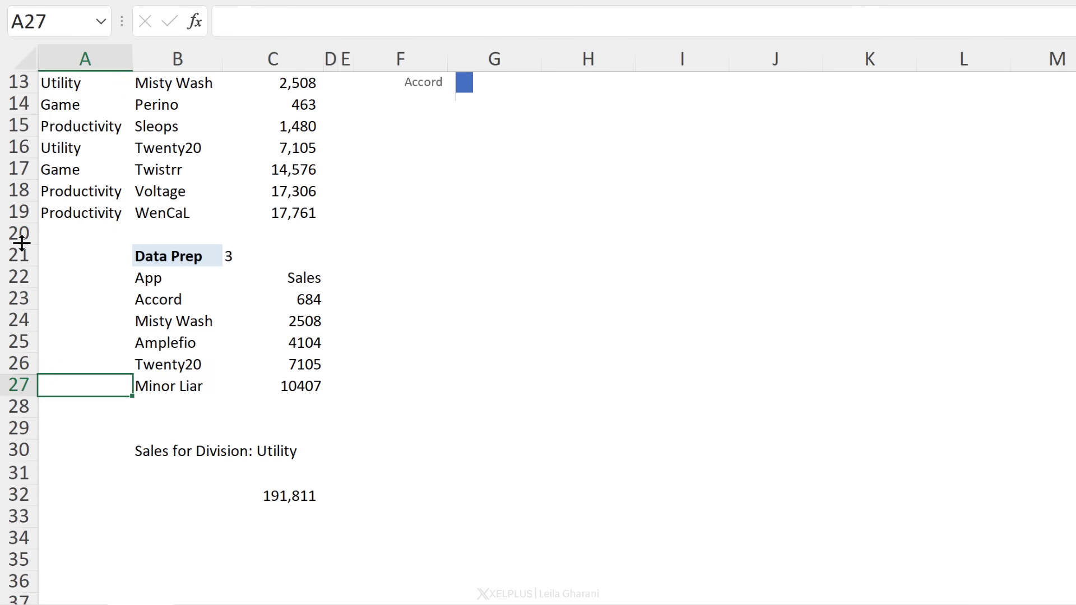
Group rows 20–30 with a nested group for rows 22–27, then remove the nested group
drag(19, 232, 38, 452)
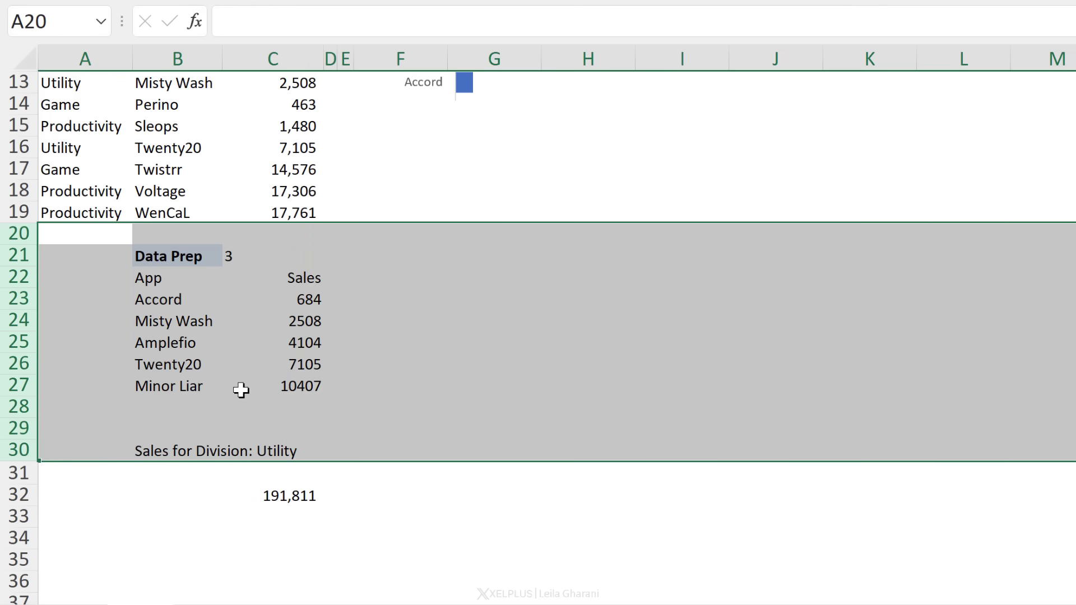
key(shift+alt+Right)
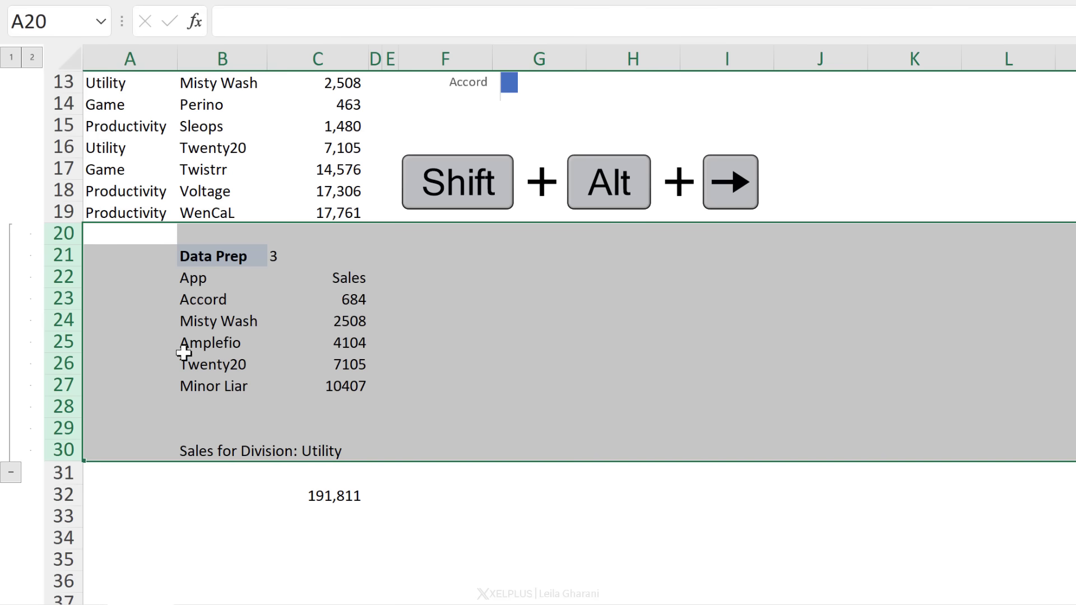
drag(67, 278, 93, 402)
key(shift+alt+Right)
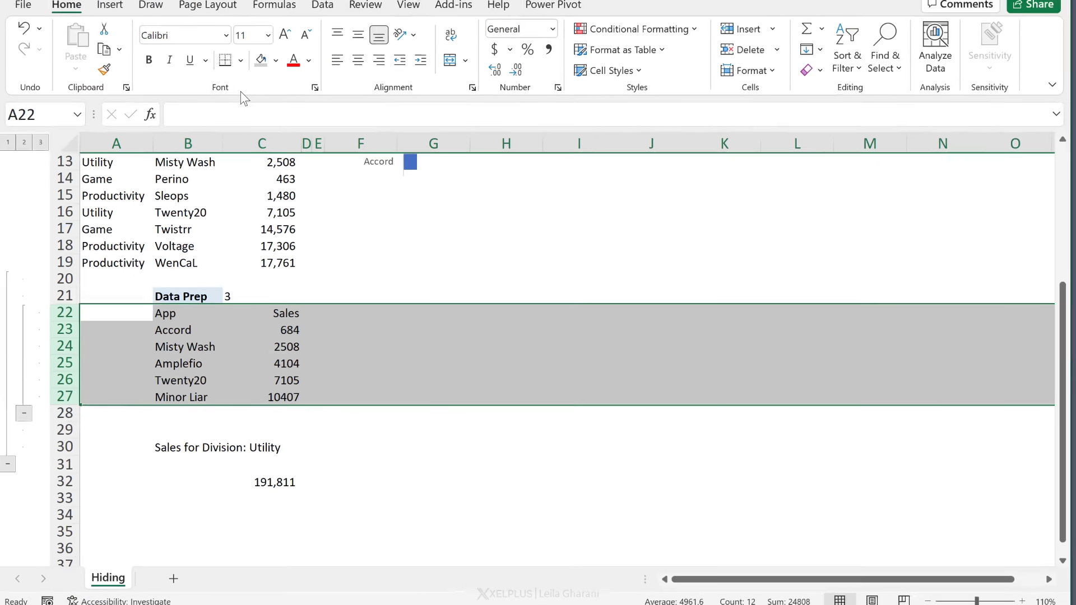
click(321, 6)
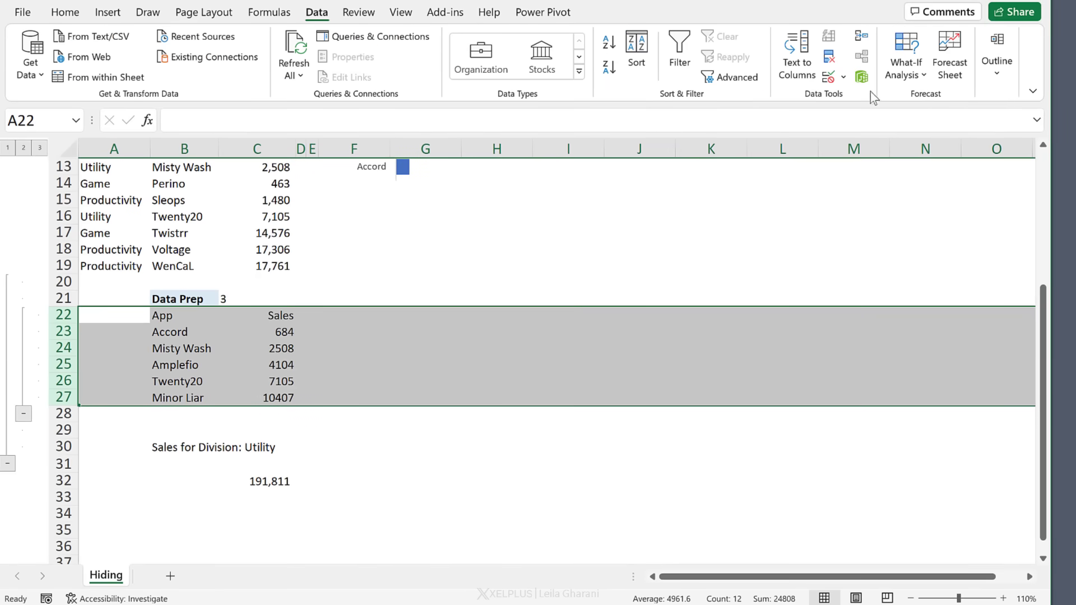
click(997, 61)
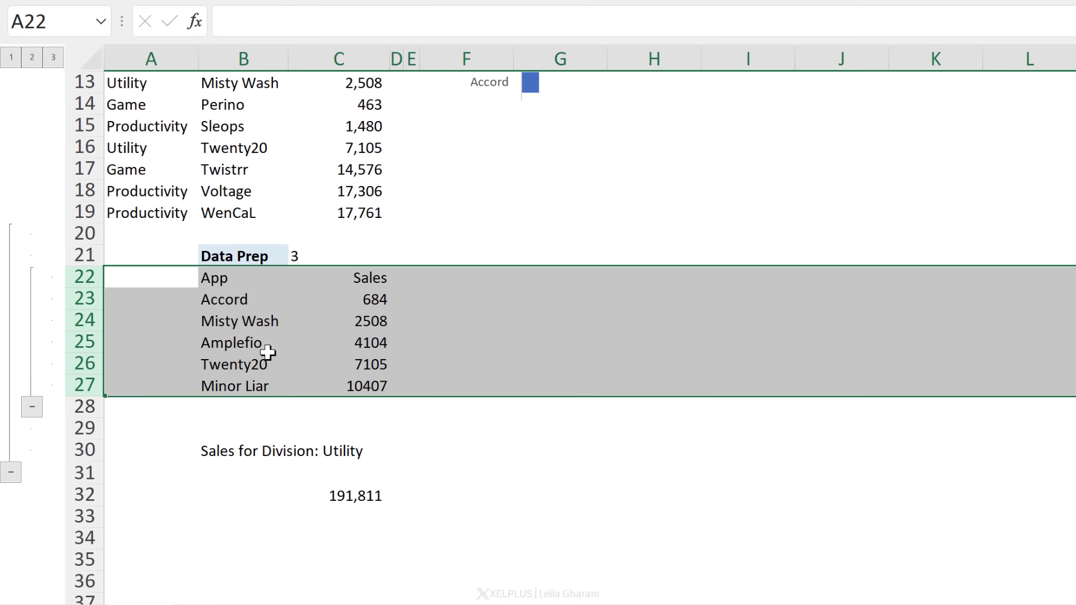
key(shift+alt+Left)
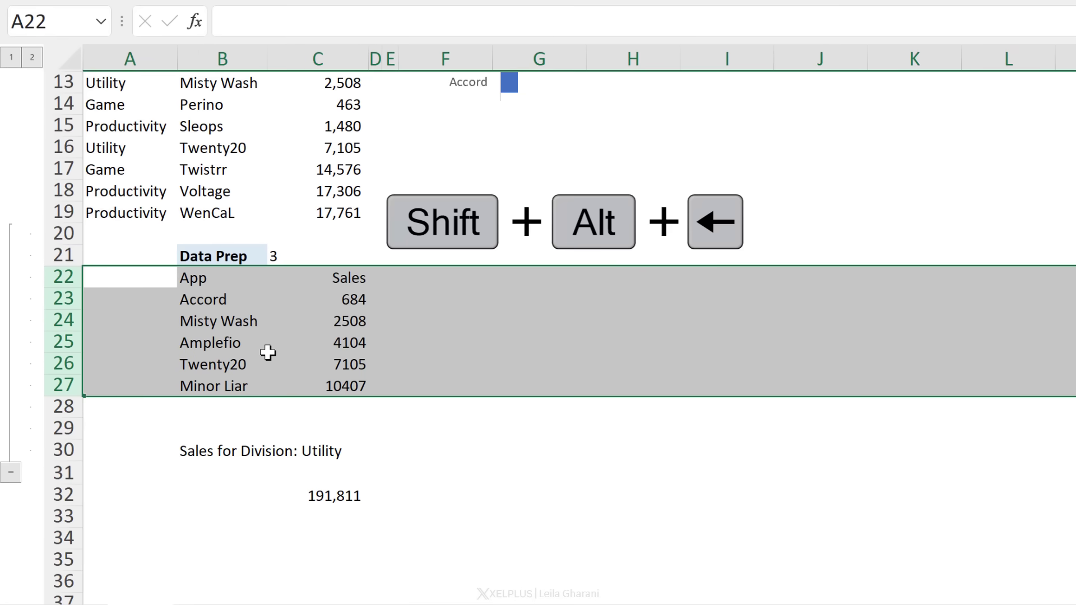
Regroup rows 20–31 as a single outline group and collapse it
drag(64, 233, 75, 450)
key(shift+alt+Left)
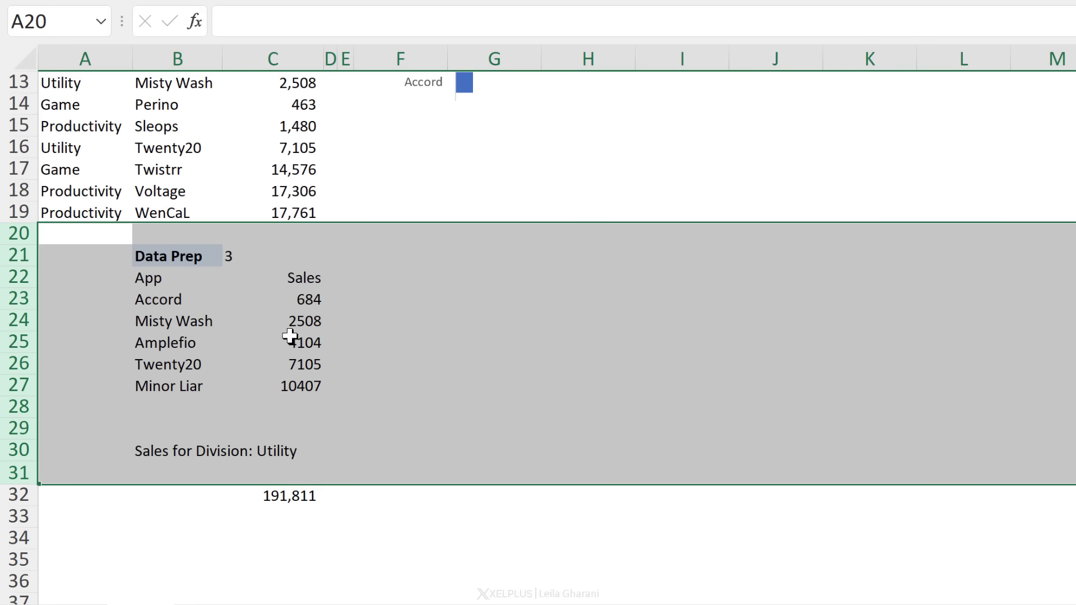
key(shift+alt+Right)
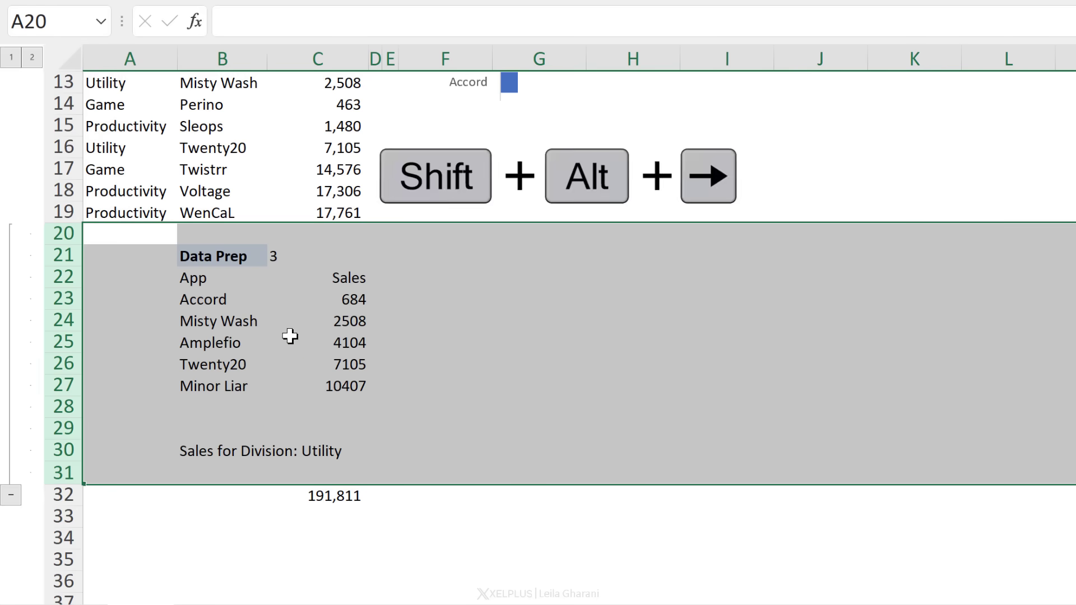
click(227, 343)
click(11, 496)
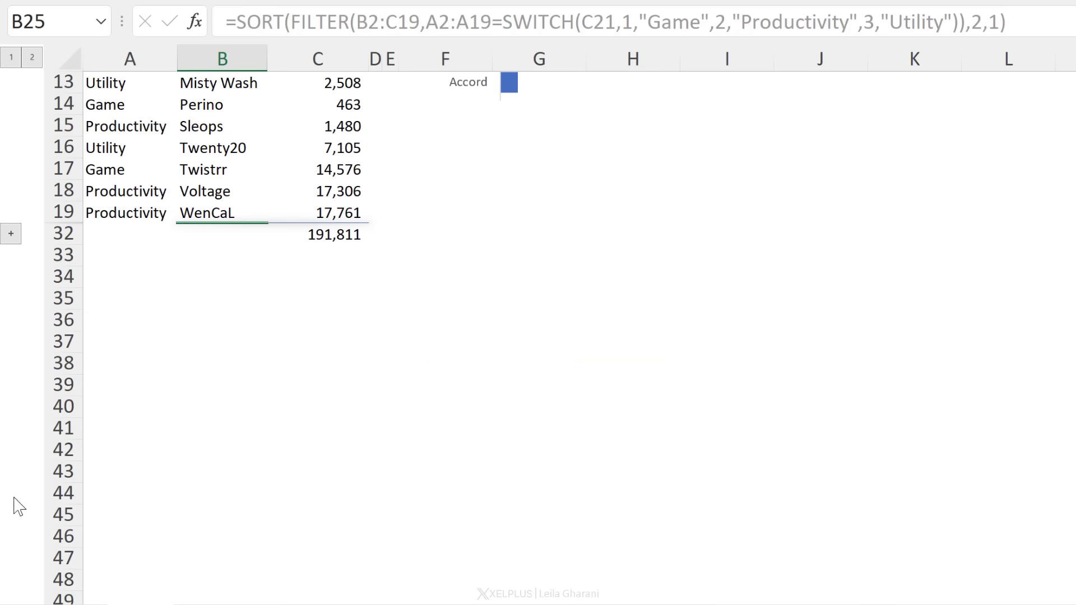
click(343, 249)
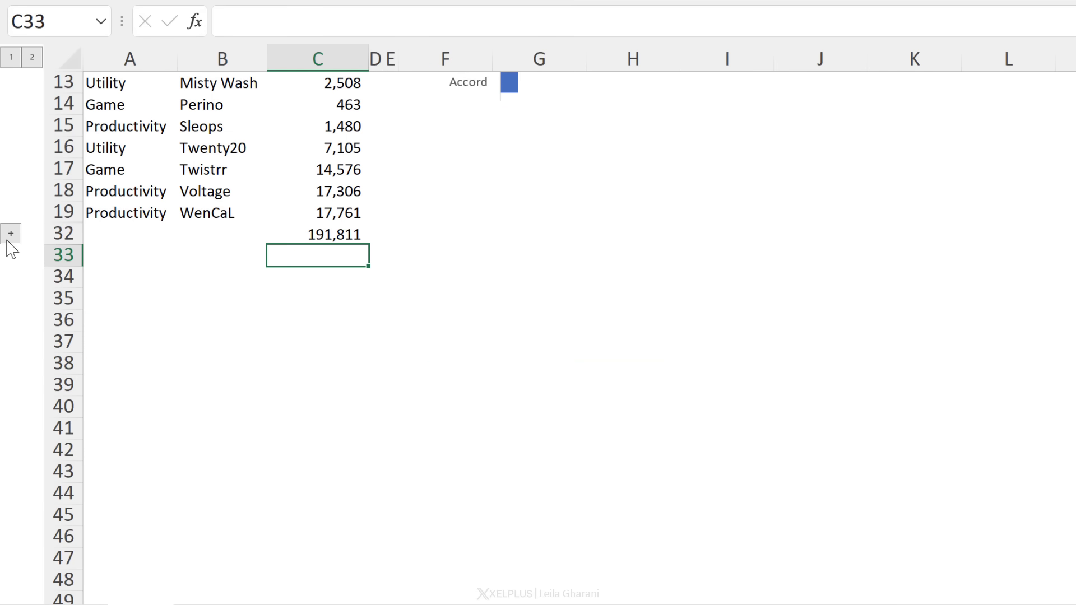
drag(64, 213, 65, 255)
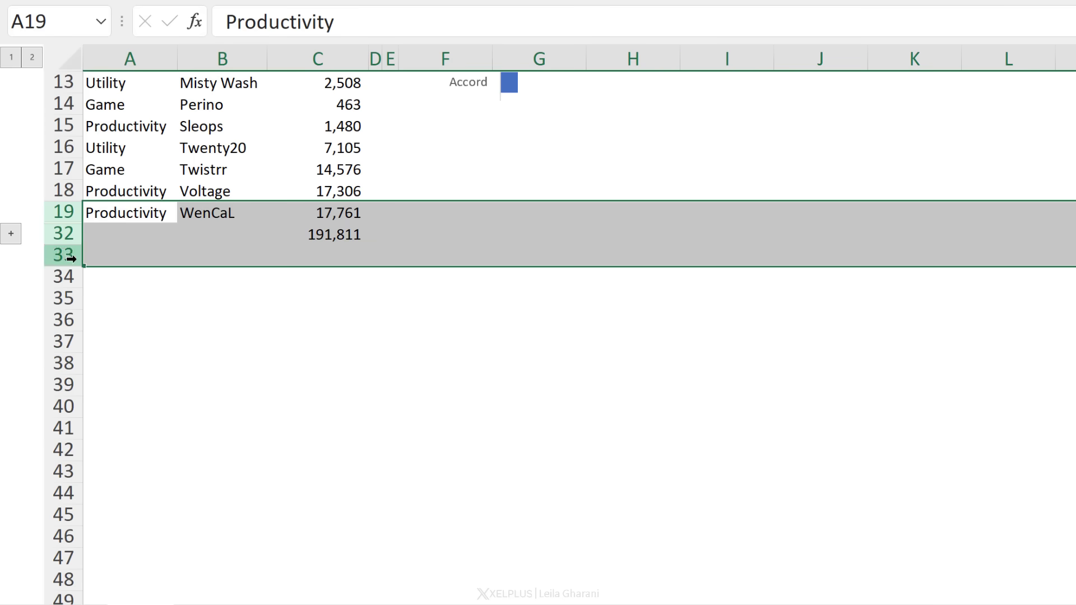
click(329, 261)
Scroll to the discount factor rows and select the 8% rate in C51
scroll(323, 285, up, 4)
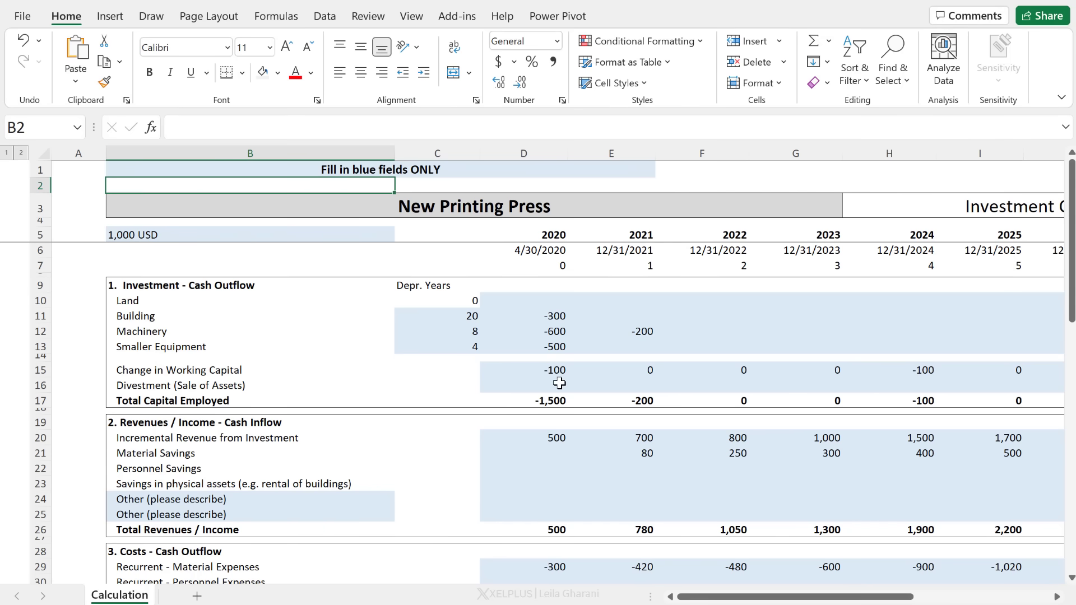
scroll(549, 380, down, 12)
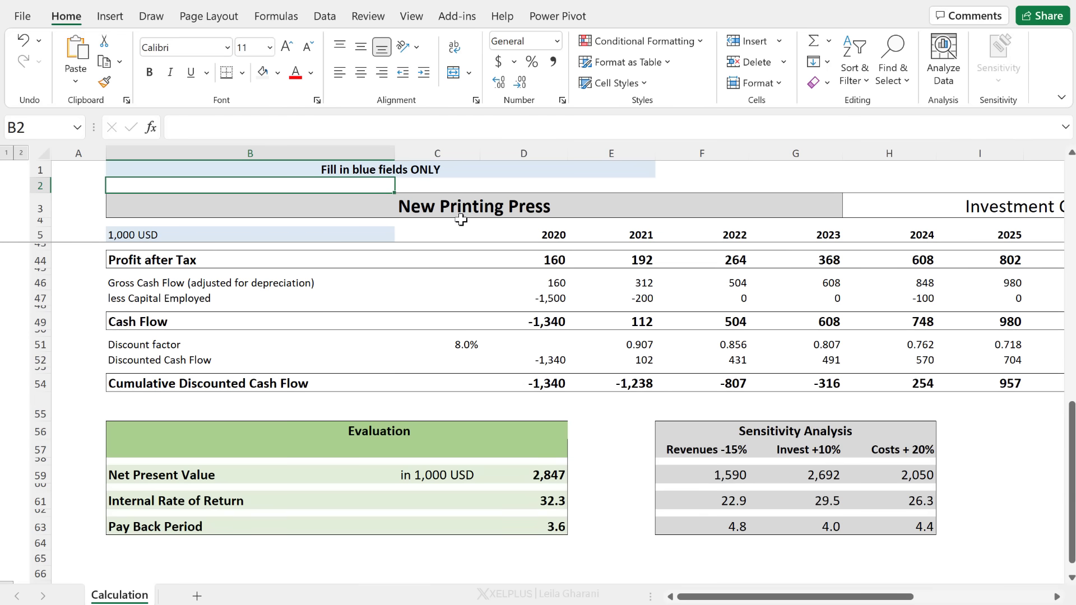
click(462, 343)
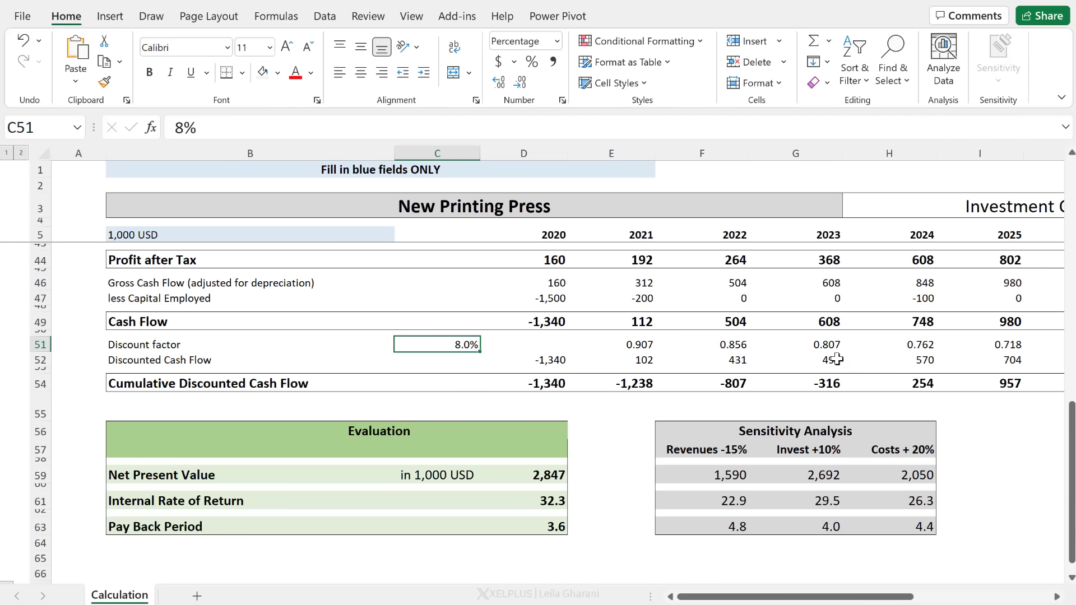
click(633, 338)
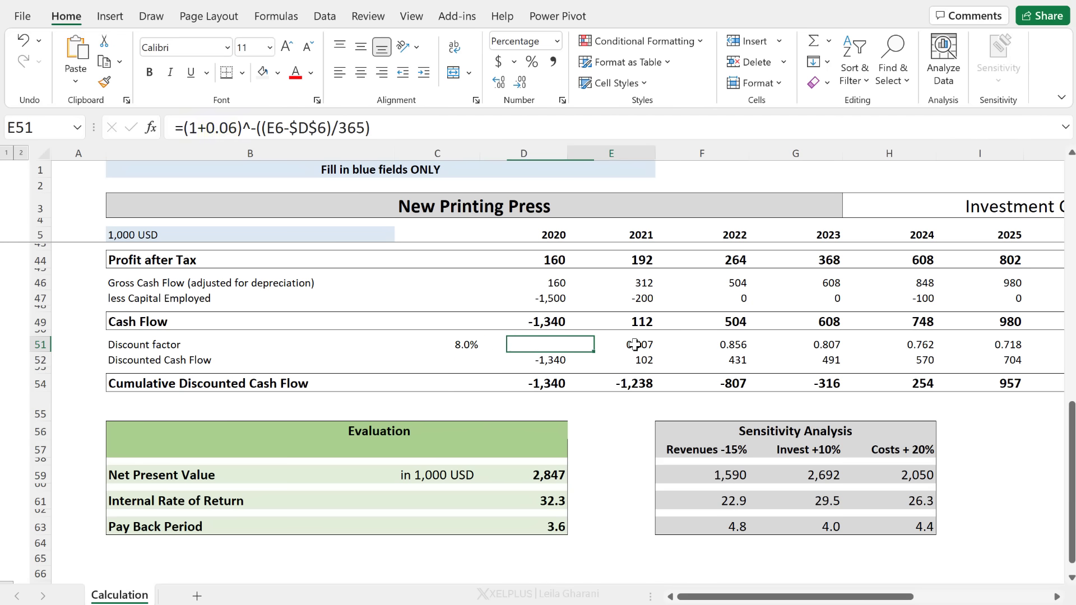
click(379, 124)
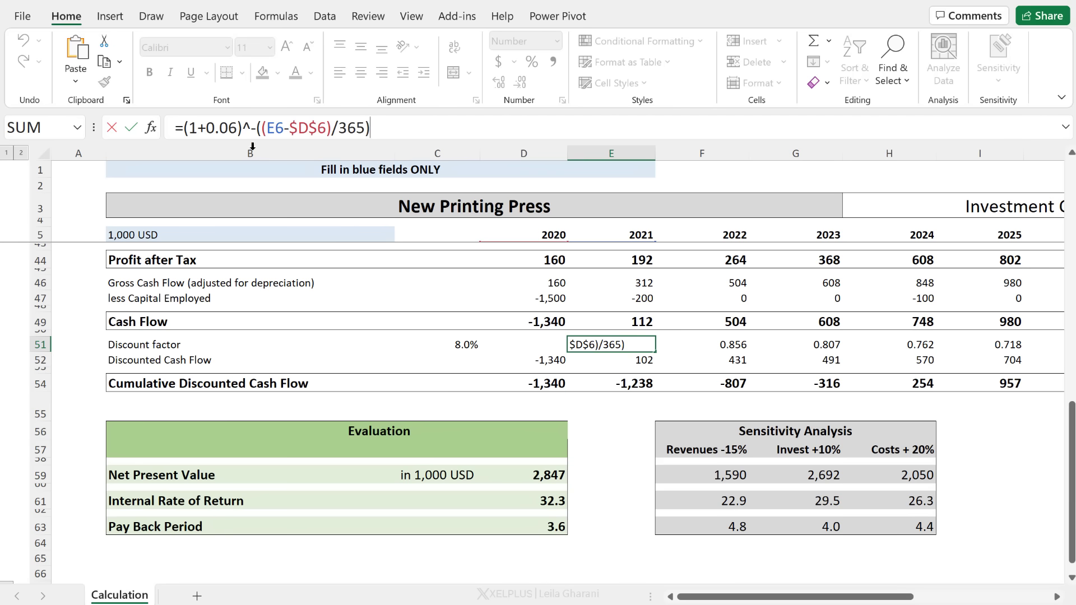
key(Return)
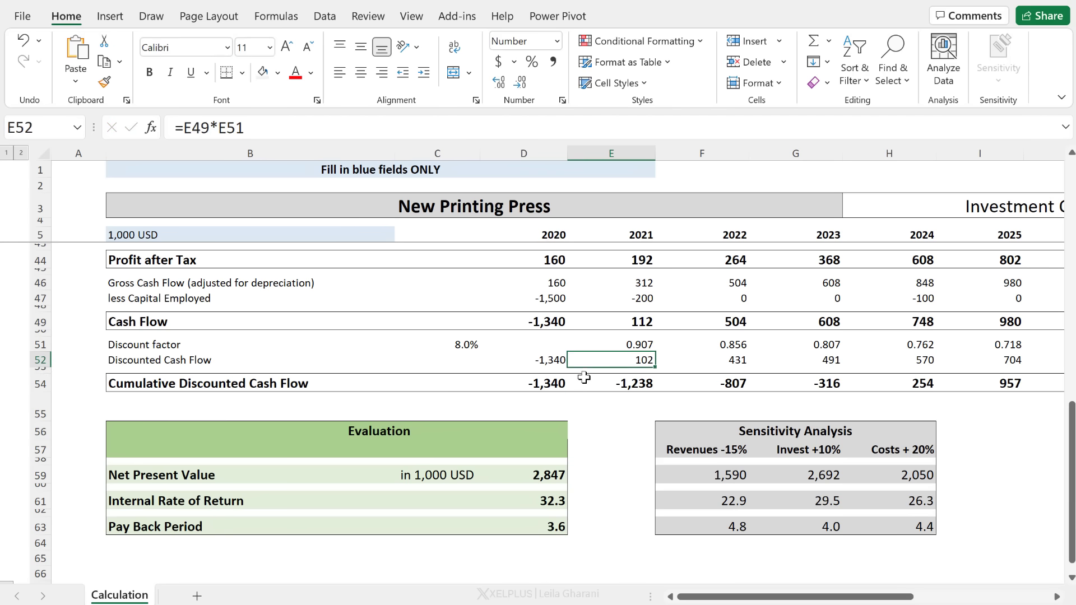
click(460, 344)
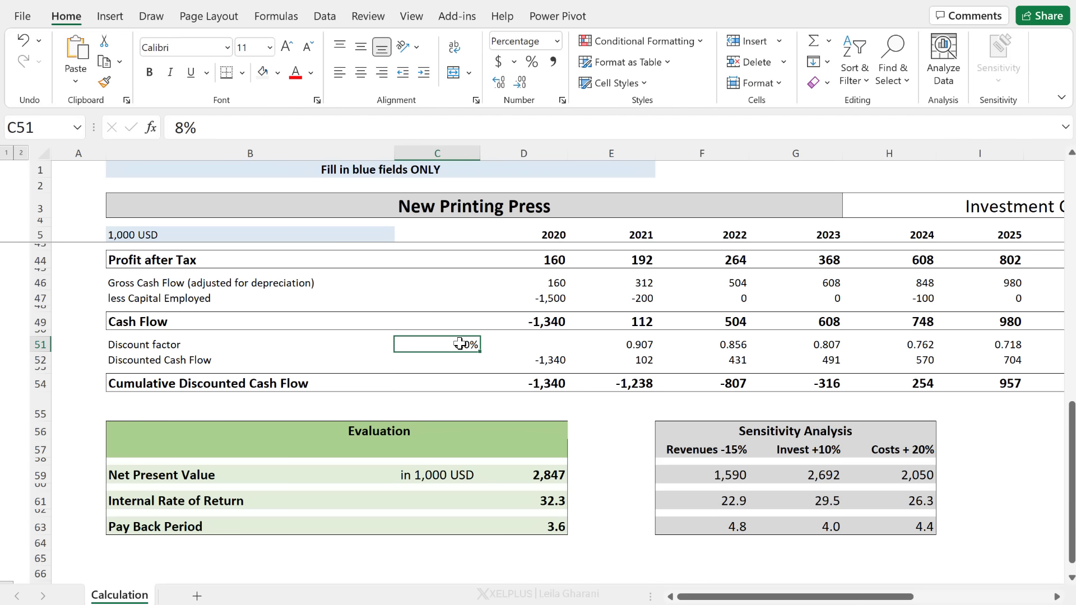
click(280, 22)
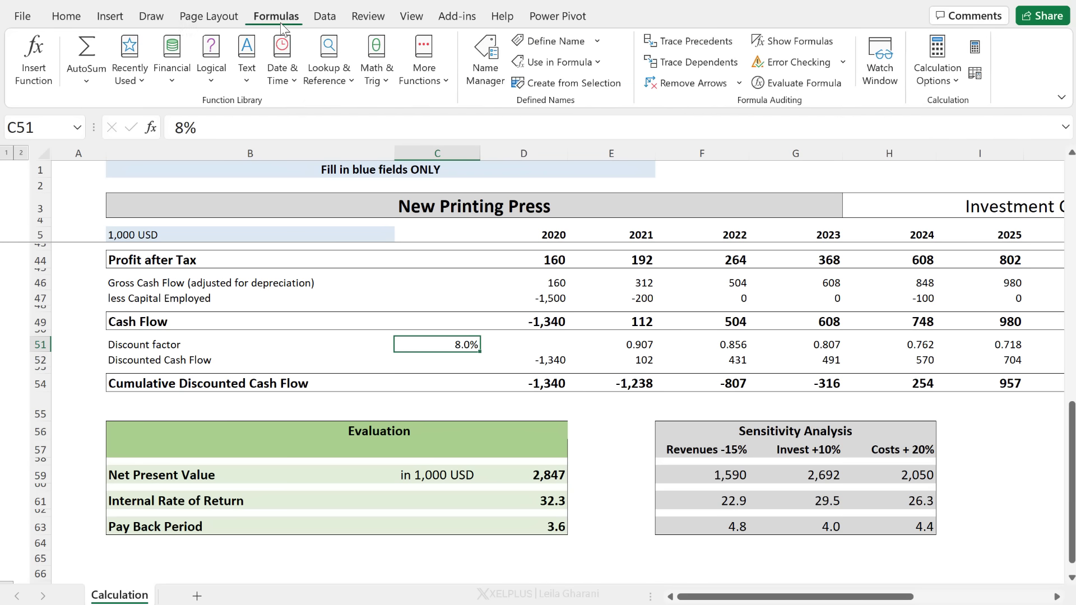
click(674, 66)
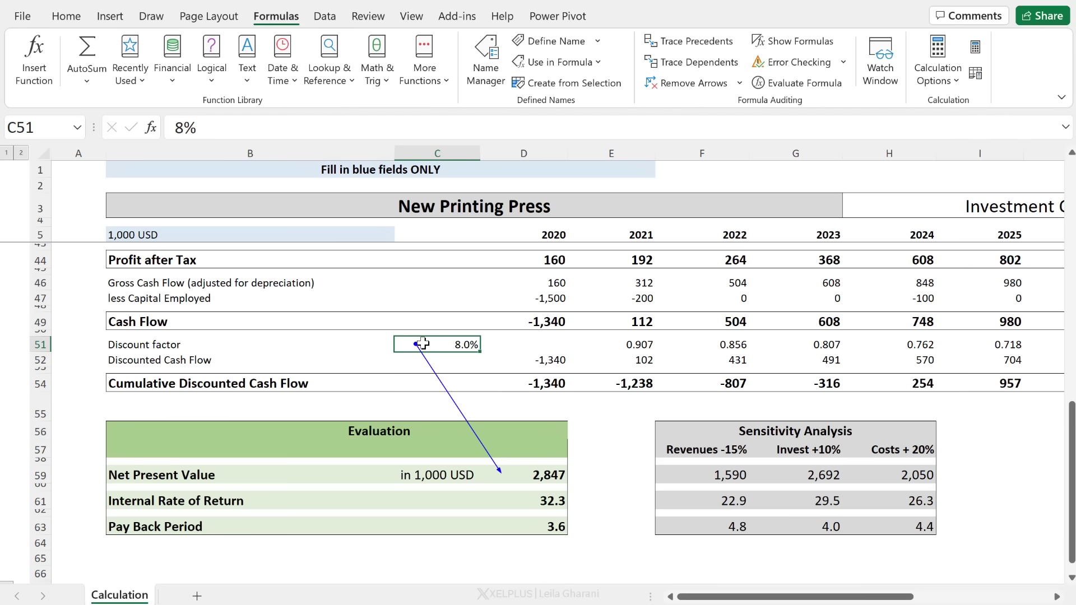
click(525, 478)
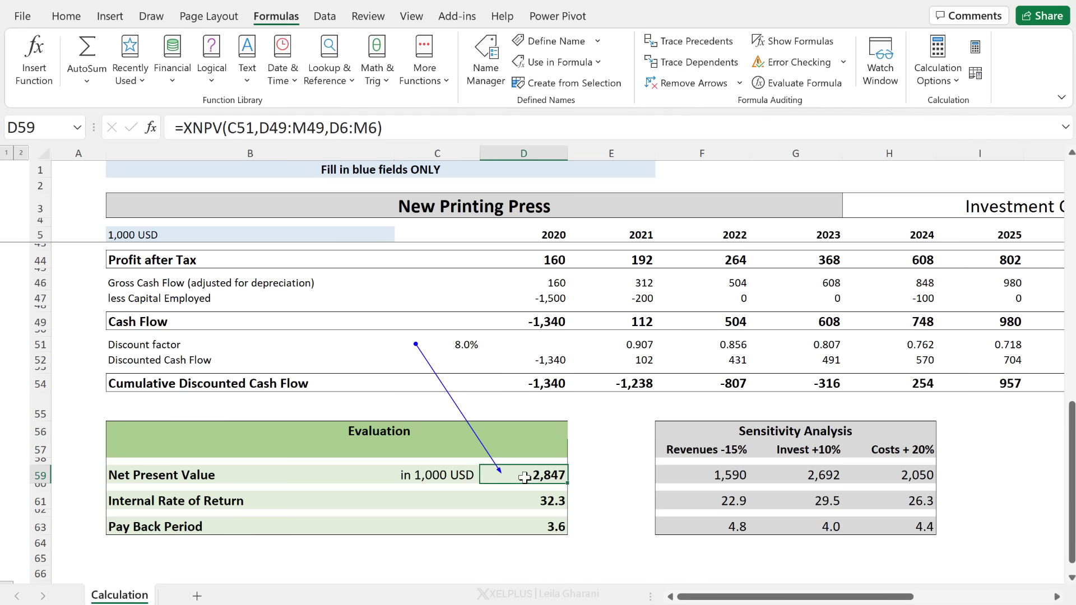
click(633, 345)
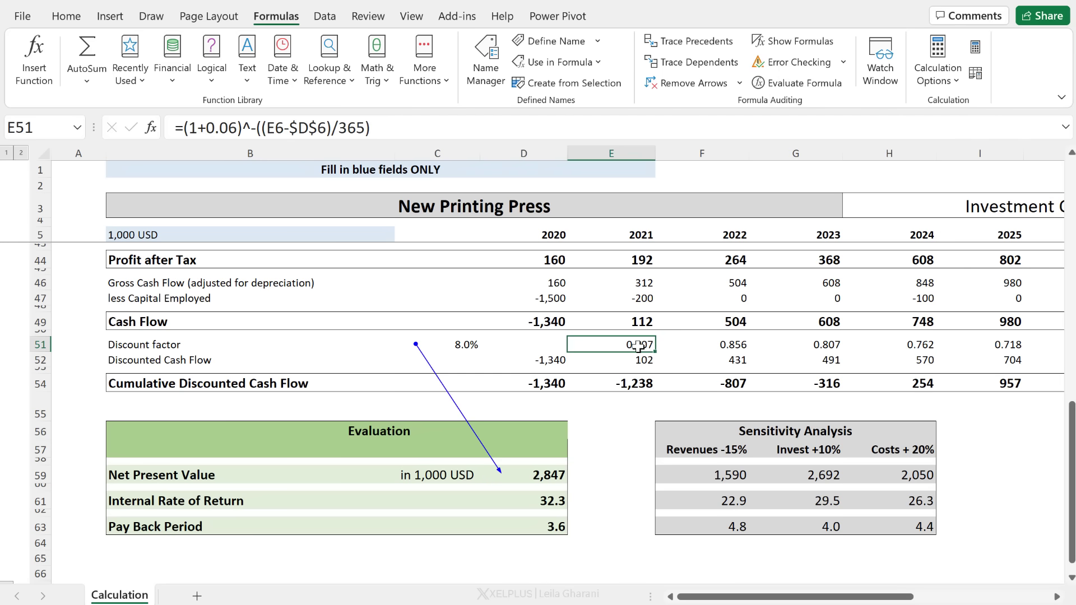
click(663, 43)
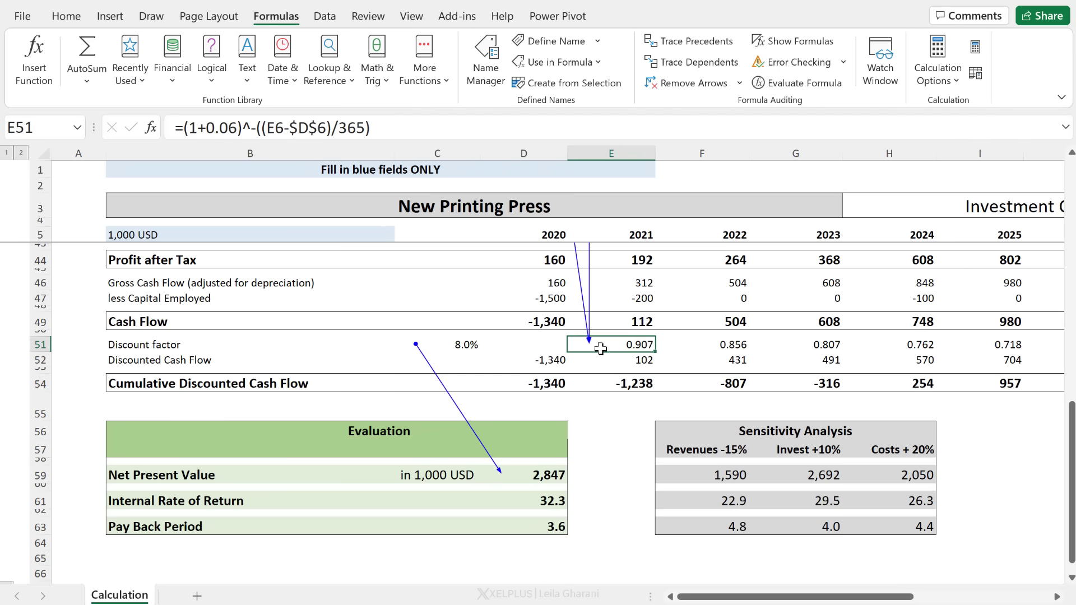
click(683, 84)
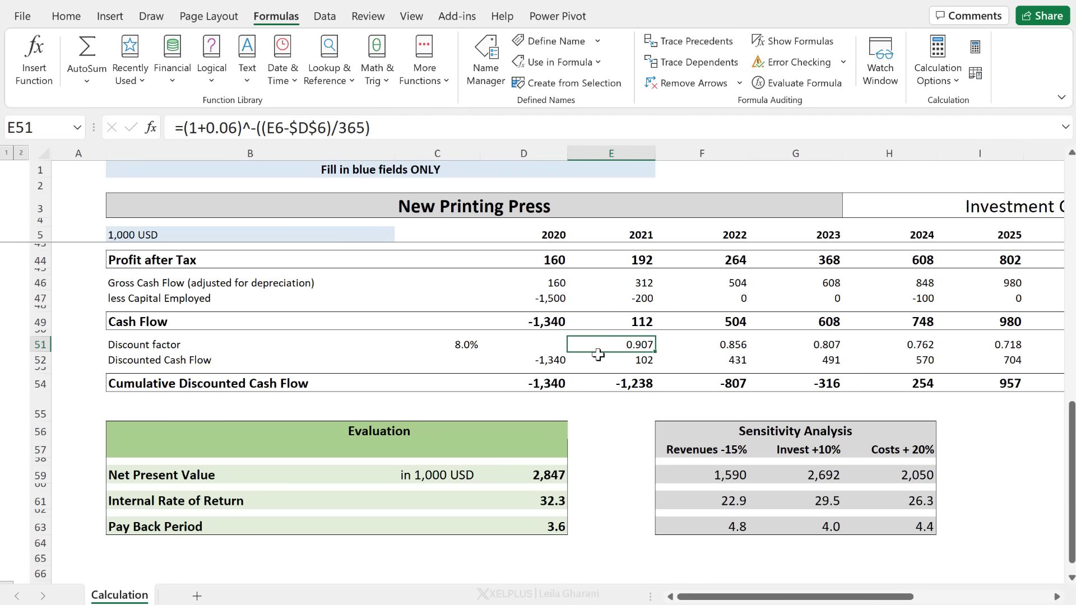
click(458, 345)
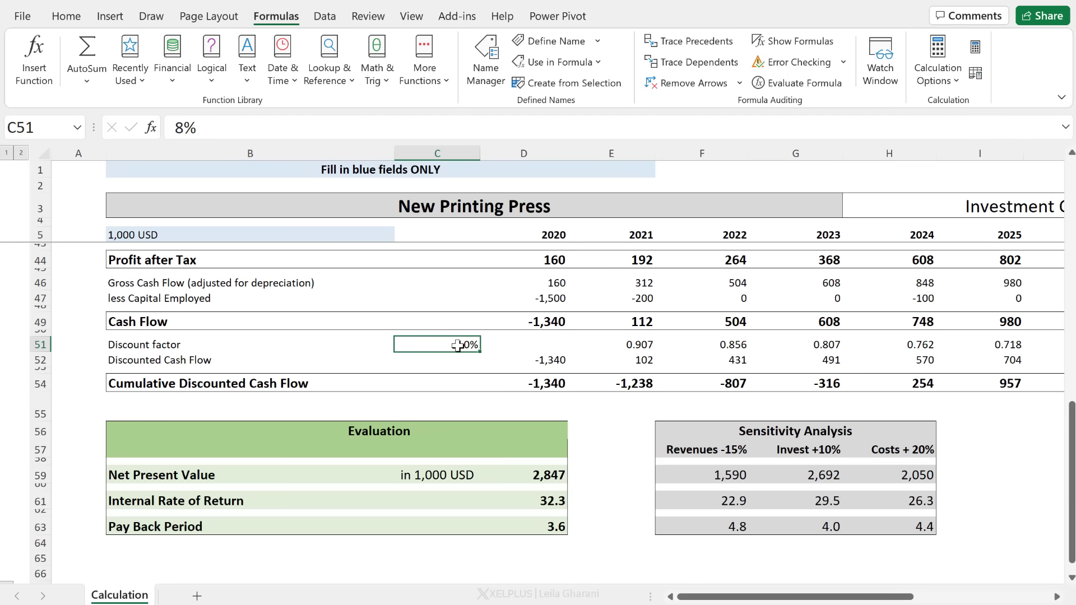
click(603, 347)
Replace the hardcoded 0.06 in E51's formula with the absolute reference $C$51
drag(235, 128, 207, 129)
key(Delete)
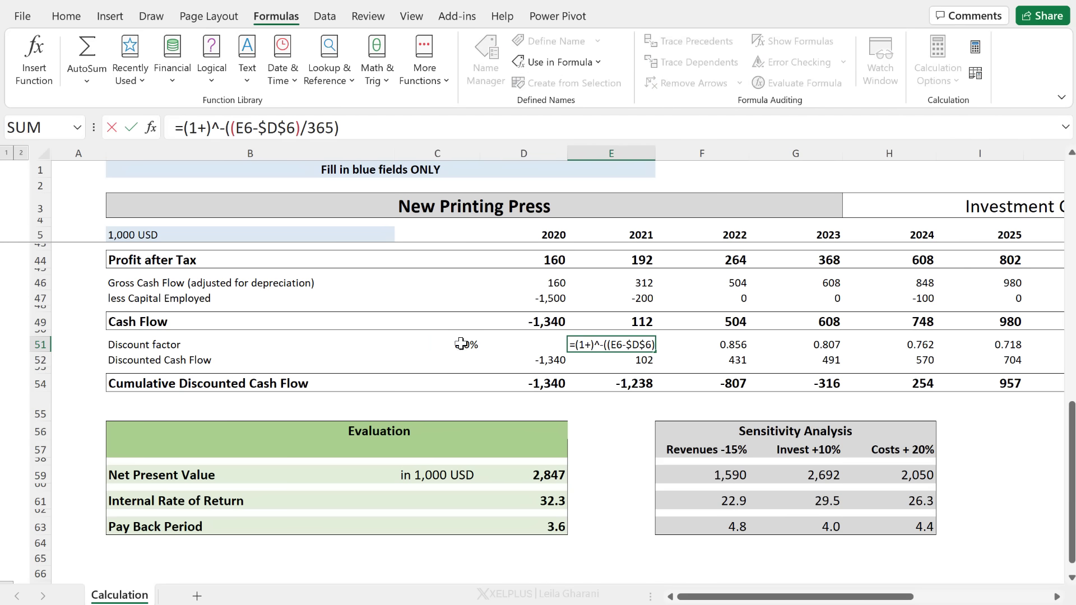
click(461, 344)
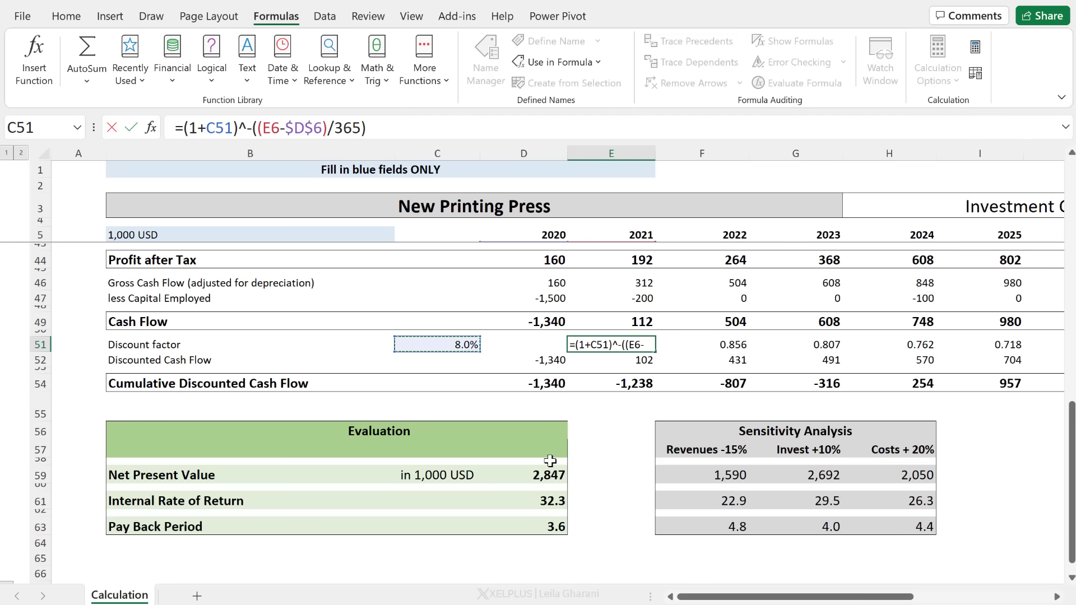
key(F4)
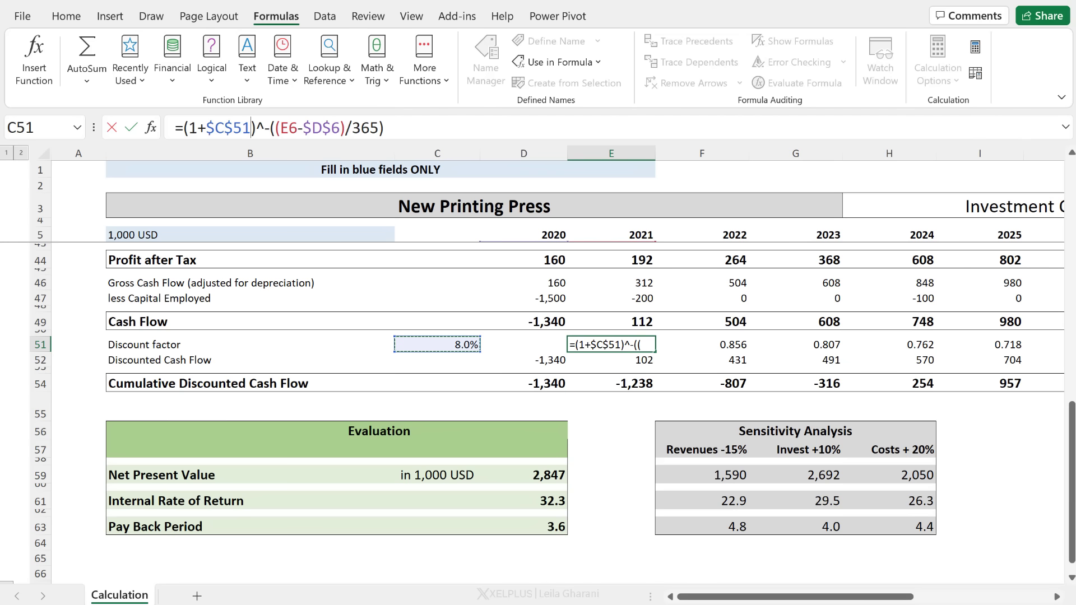
key(Return)
Copy the corrected discount factor formula across from E51 to I51
click(650, 347)
drag(656, 351, 993, 345)
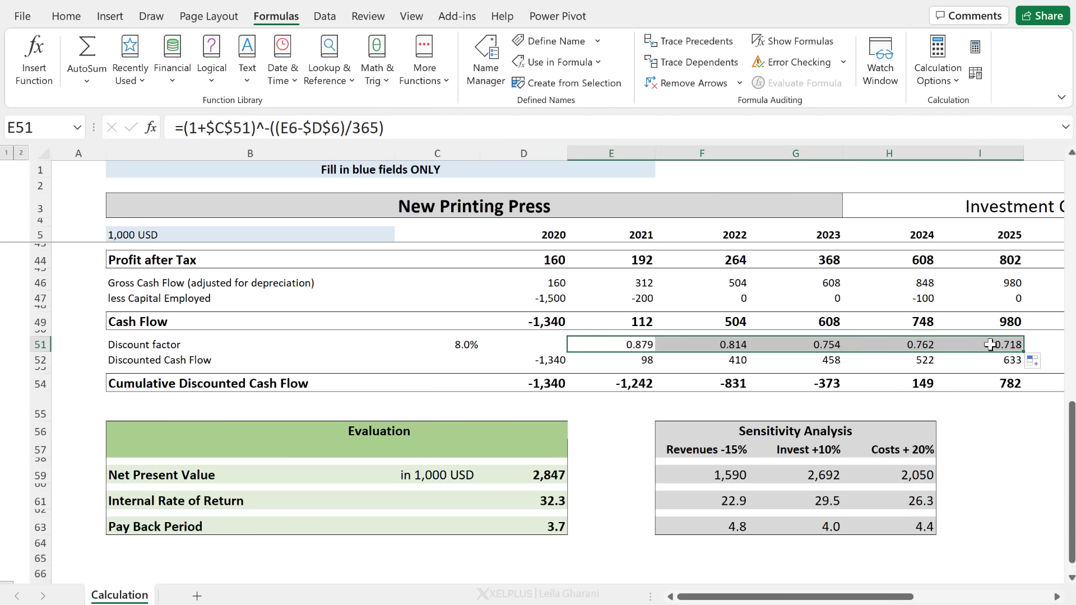
click(469, 346)
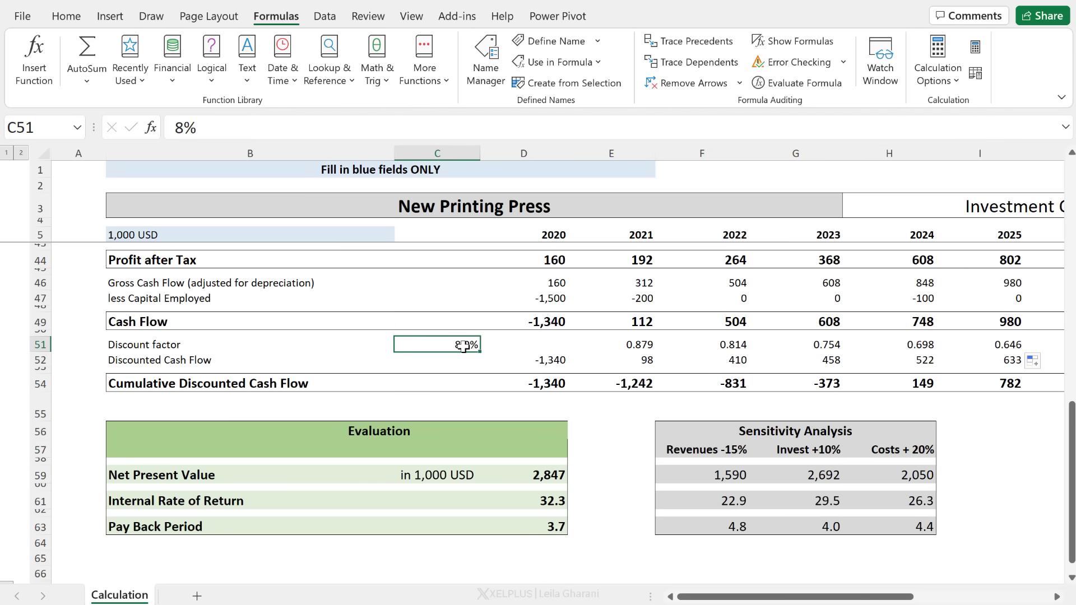
Set the discount rate in C51 to 6 so the factors and NPV recalculate
text(6)
key(Return)
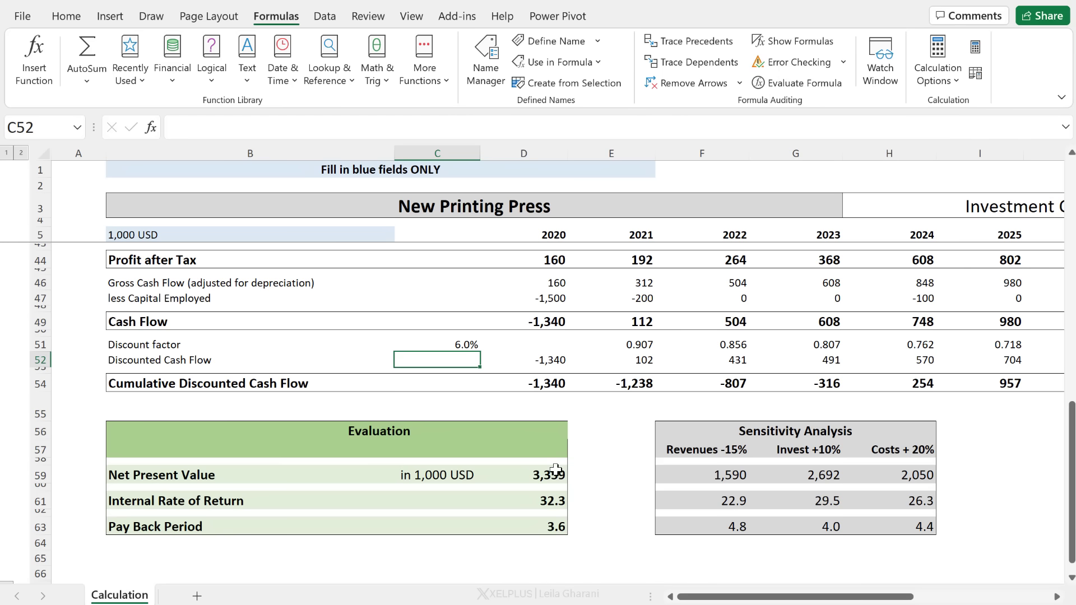
click(449, 347)
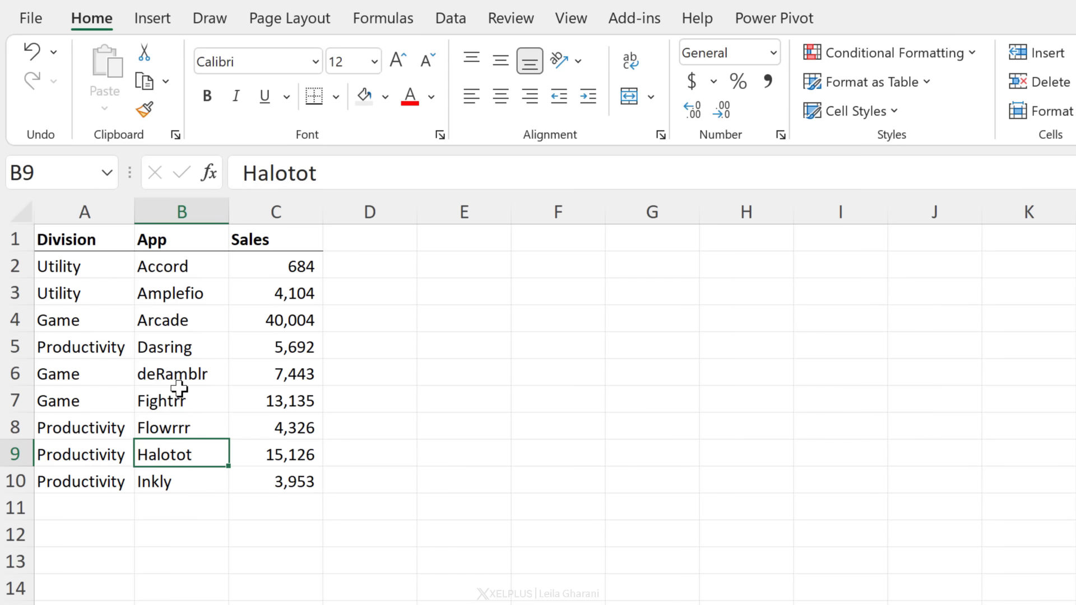
Select a cell inside the Division/App/Sales list and open the Format as Table gallery
click(183, 380)
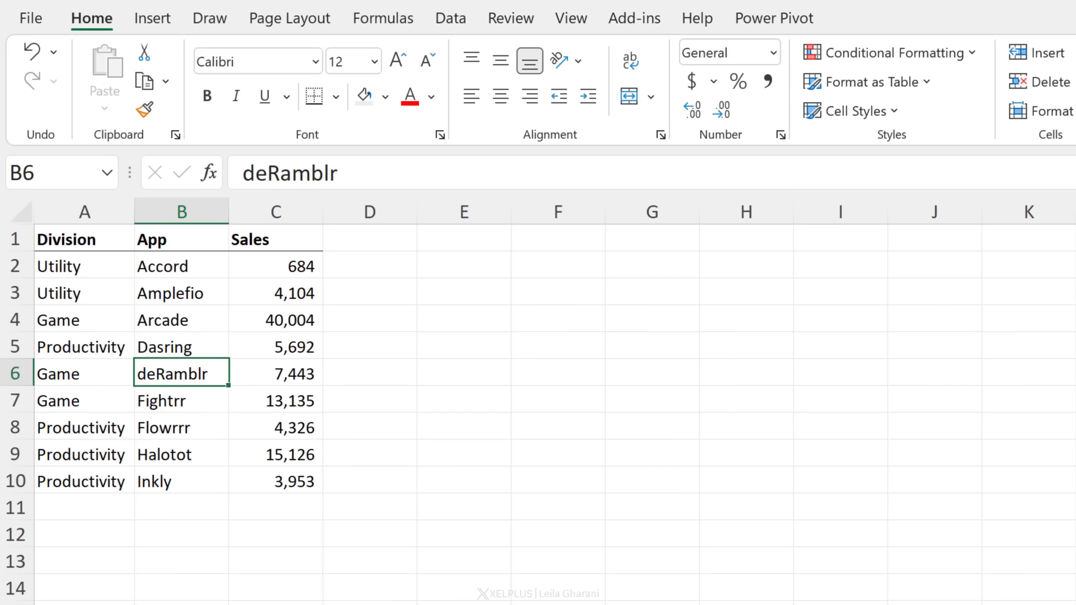
click(922, 86)
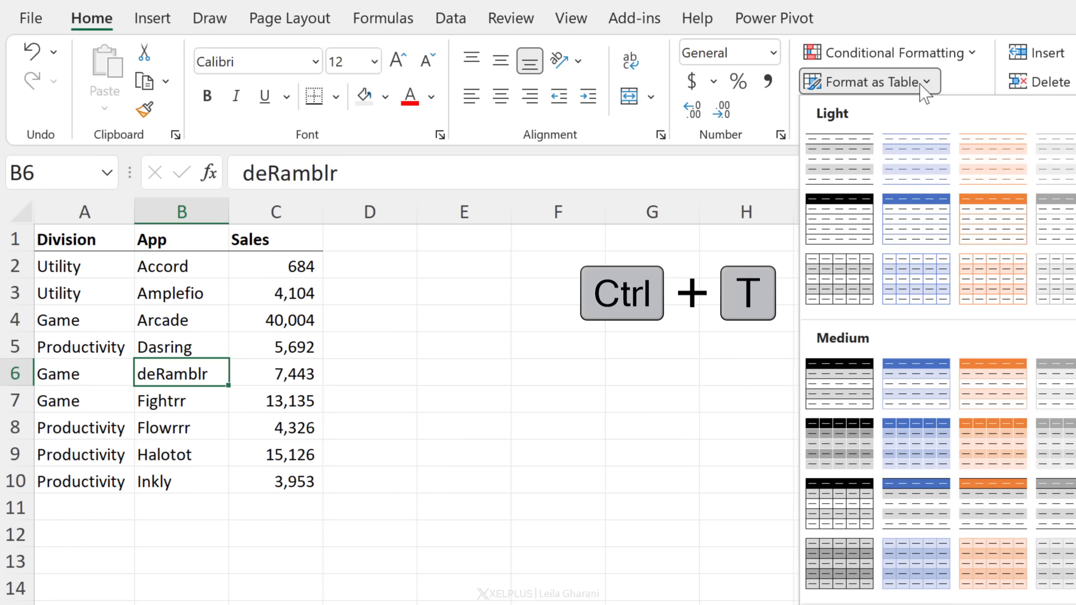
Apply a Light table style to A1:C10 with headers, creating Table2
click(847, 174)
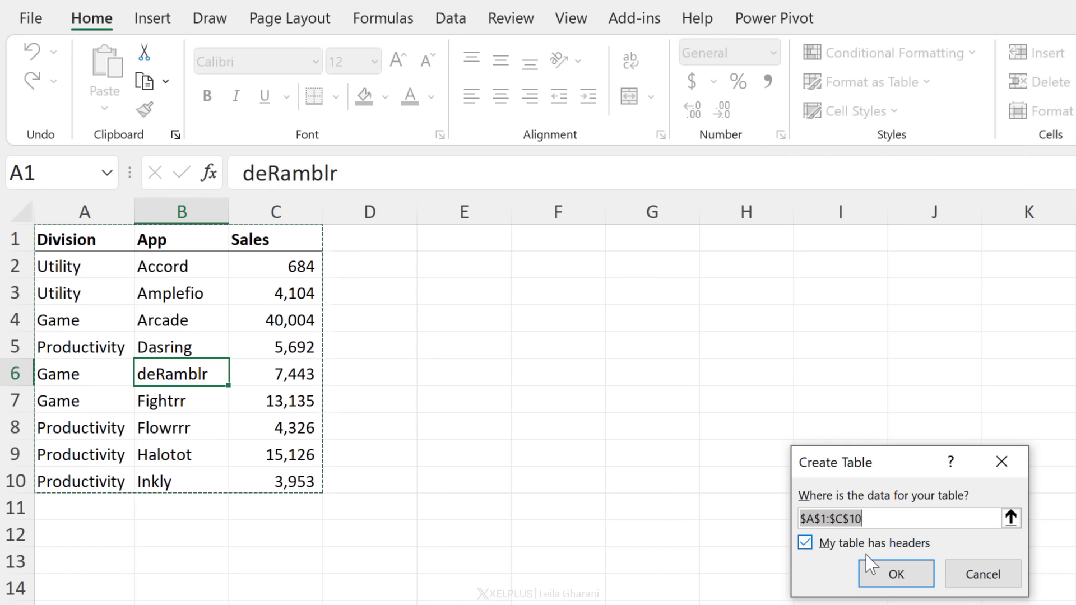
click(912, 582)
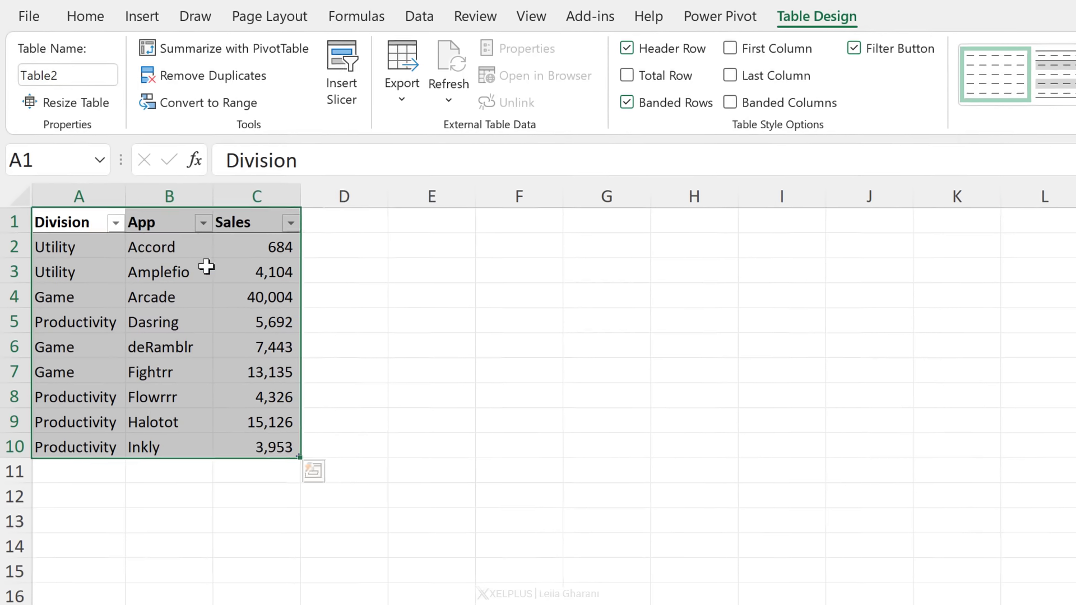
Fill header row A1:C1 light blue and Division cells A2:A10 light grey
click(71, 208)
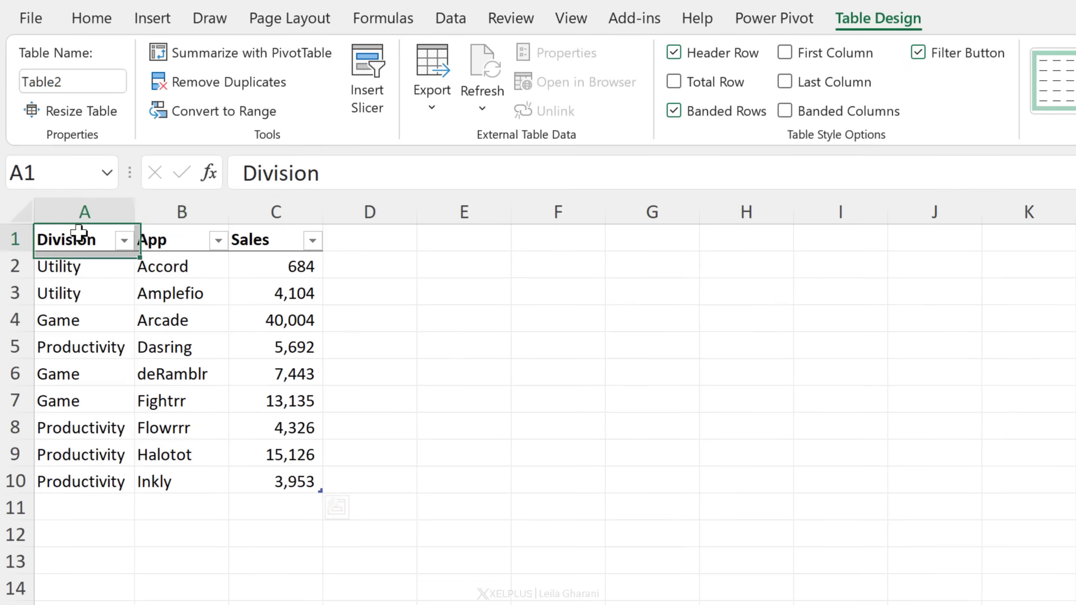
drag(78, 233, 233, 202)
click(97, 23)
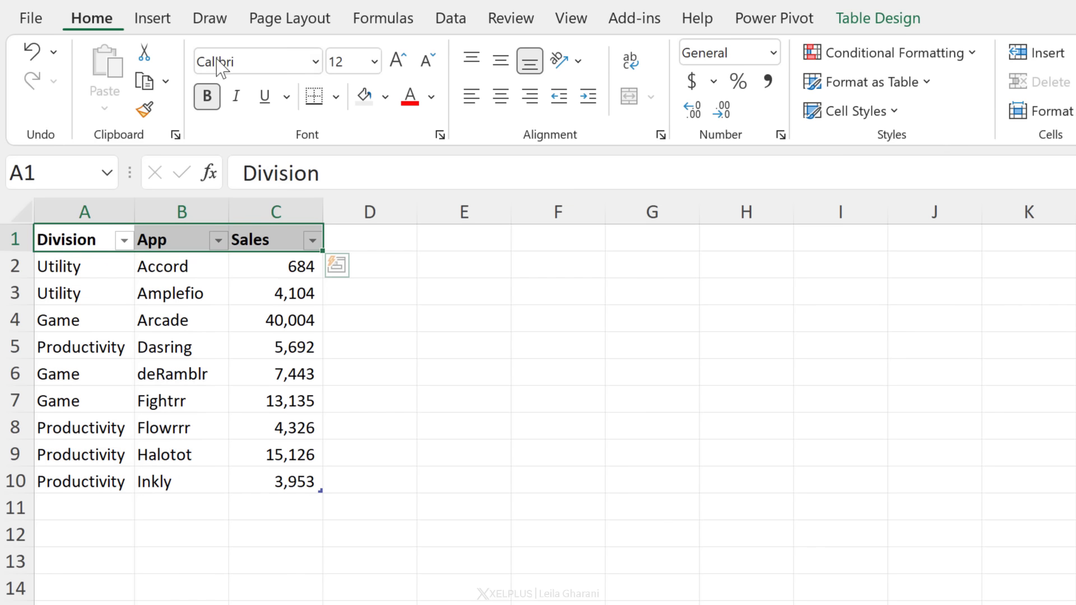
click(385, 98)
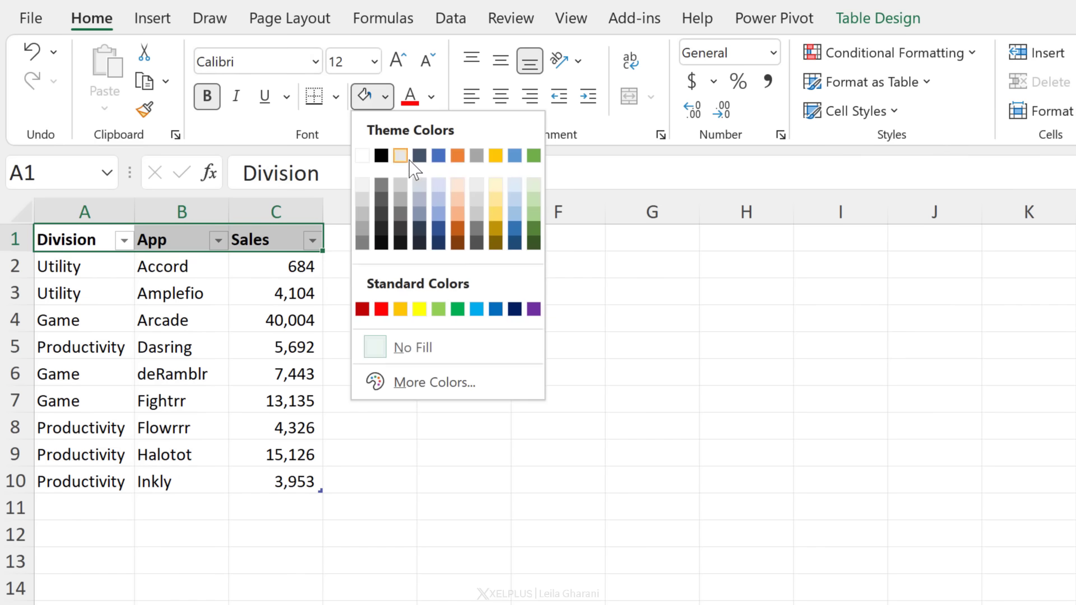
click(516, 182)
drag(99, 277, 100, 481)
click(385, 96)
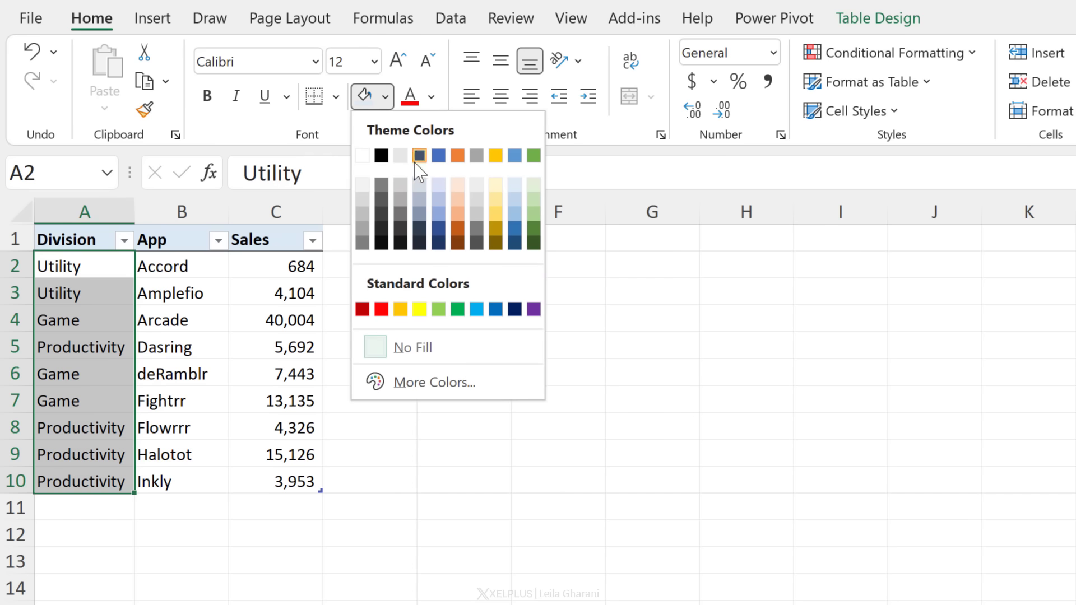
click(363, 188)
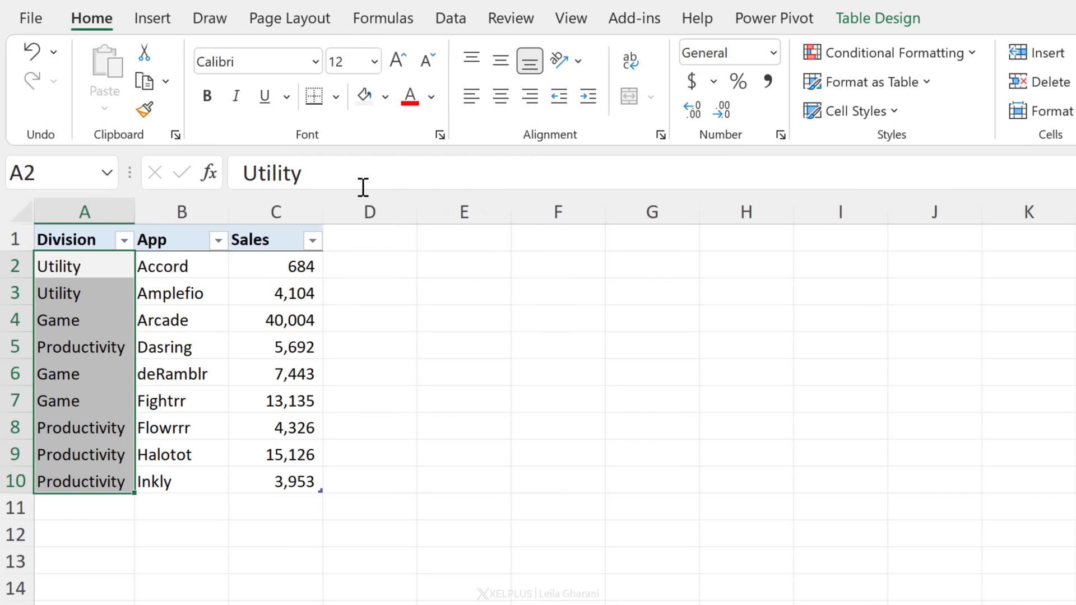
click(95, 532)
Add row 11 to the table: Game, Squids, 100 sales
click(101, 507)
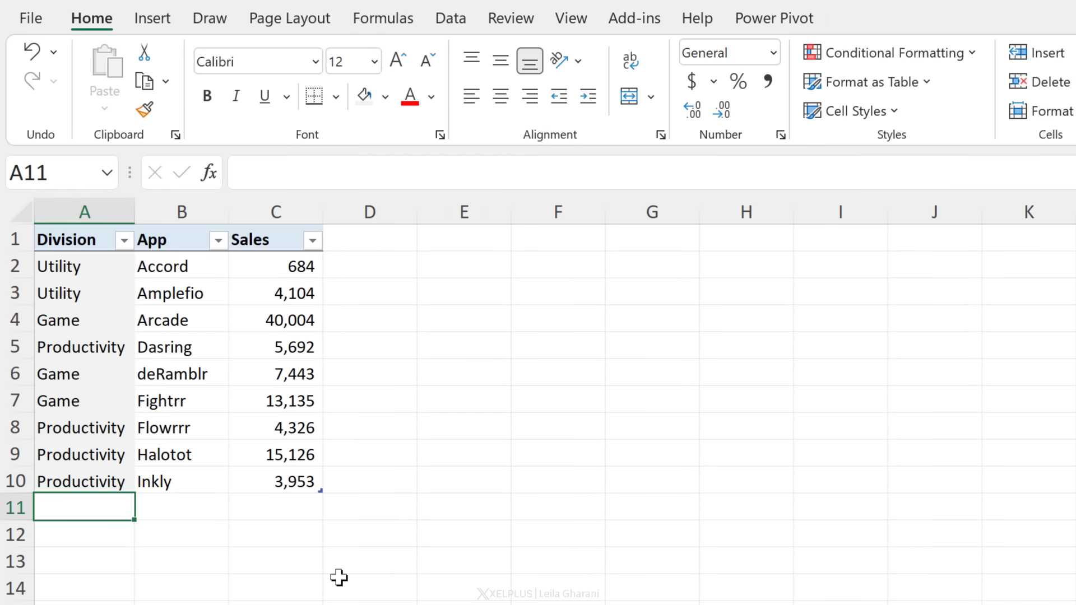
text(Game)
key(Tab)
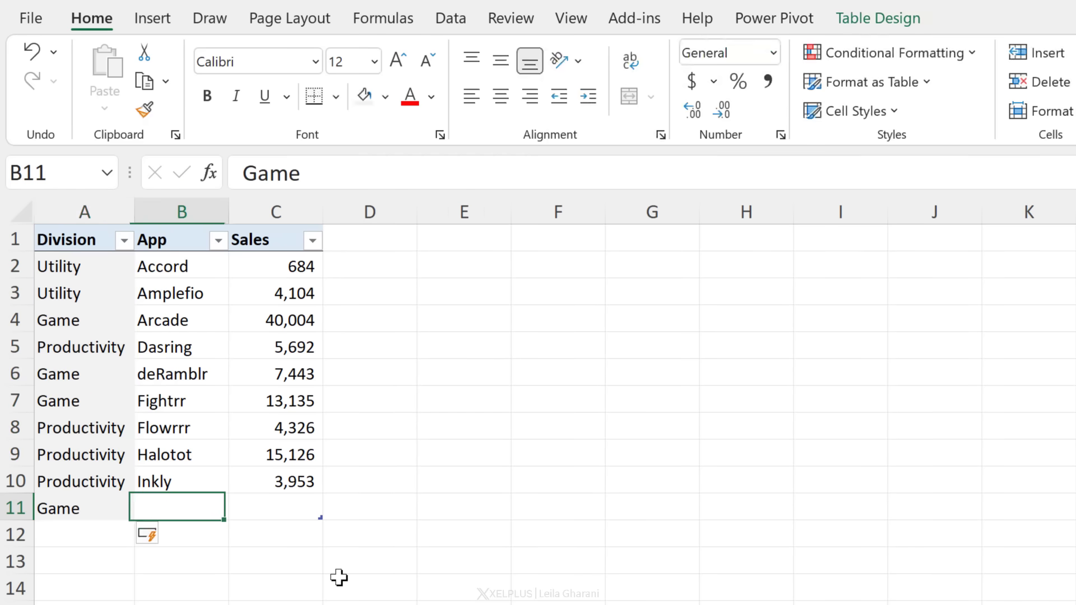
text(Squids)
key(Tab)
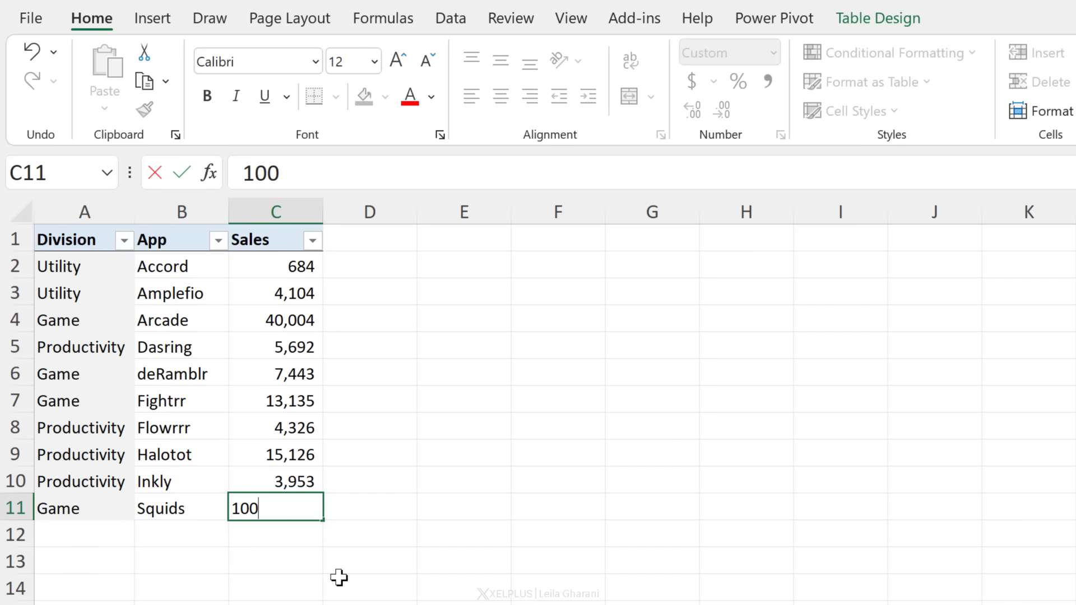
key(Return)
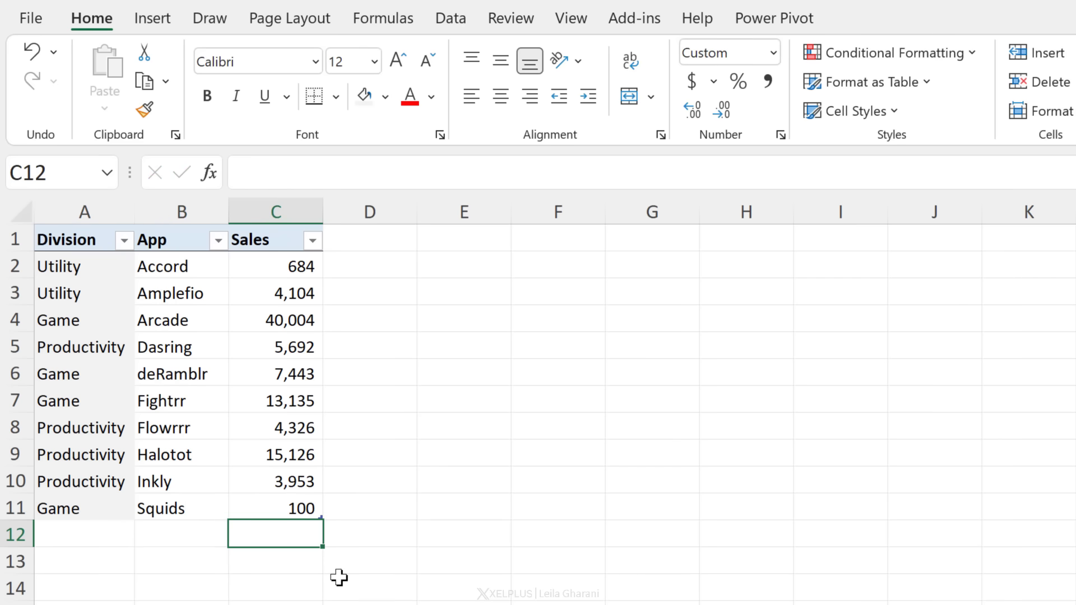
Enter a COUNTIF formula in E4 counting "Game" in the table's Division column
click(453, 316)
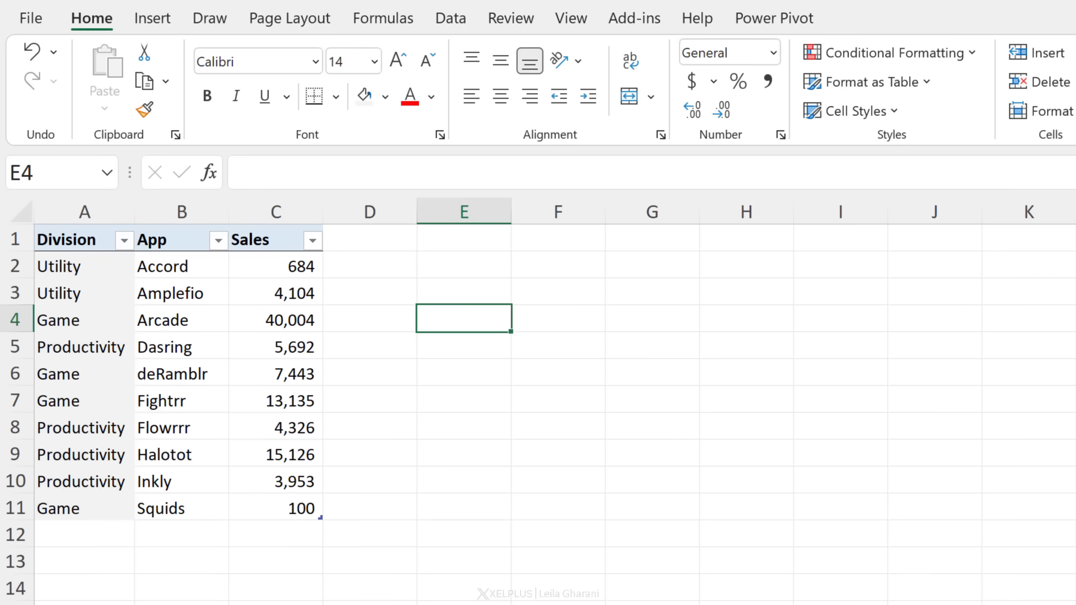
text(=counti)
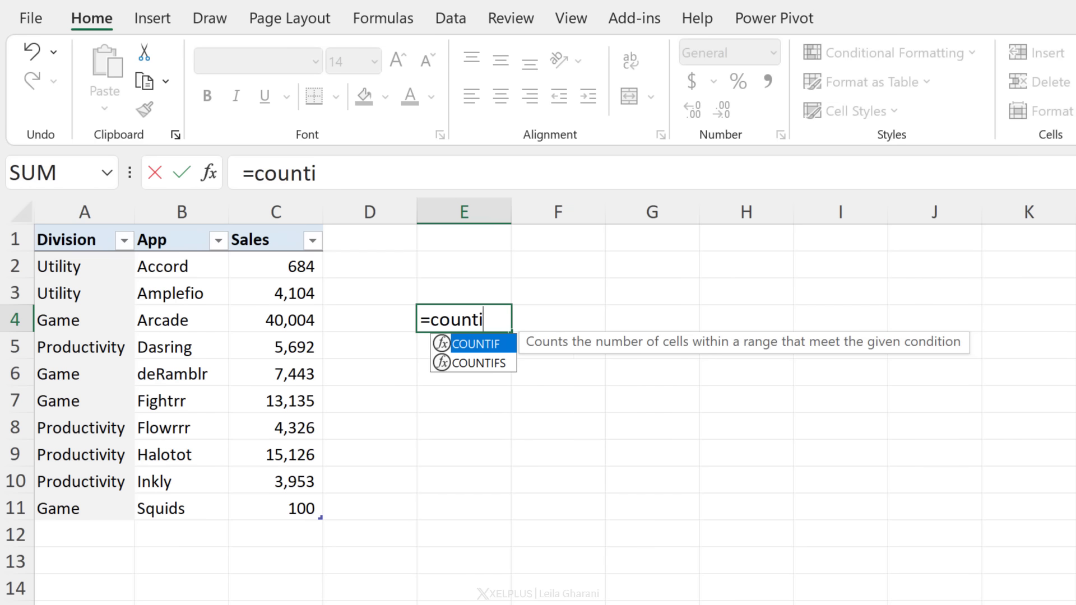
text(f()
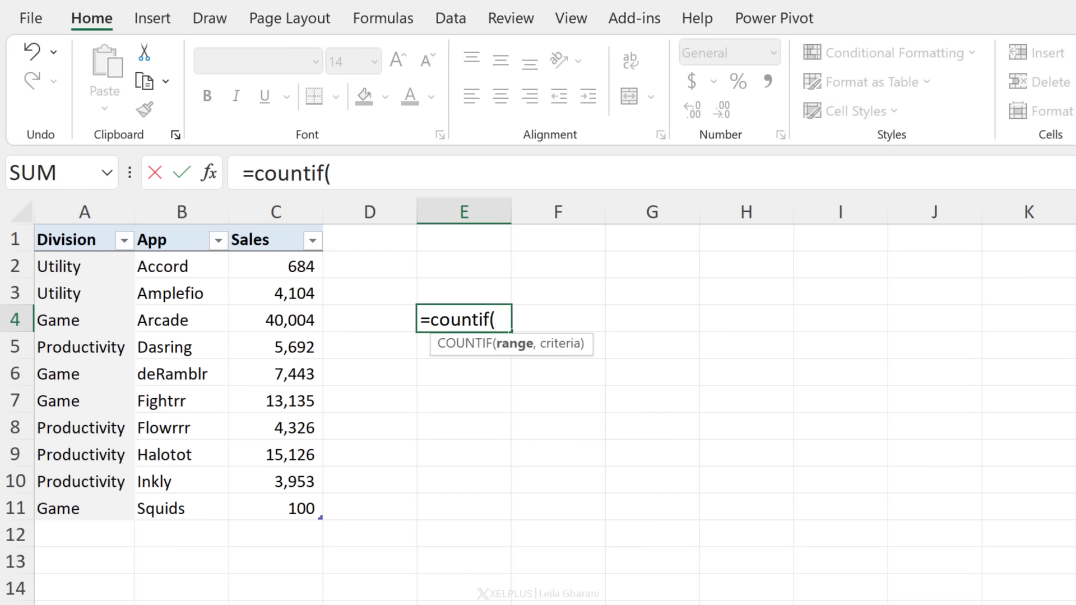
click(97, 228)
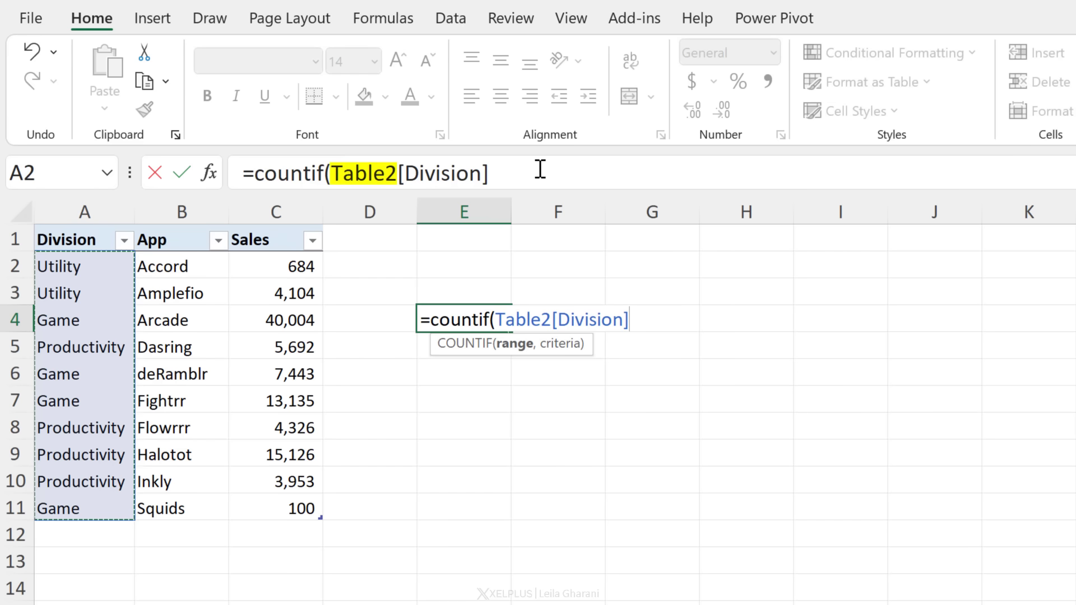
text(,"Game)
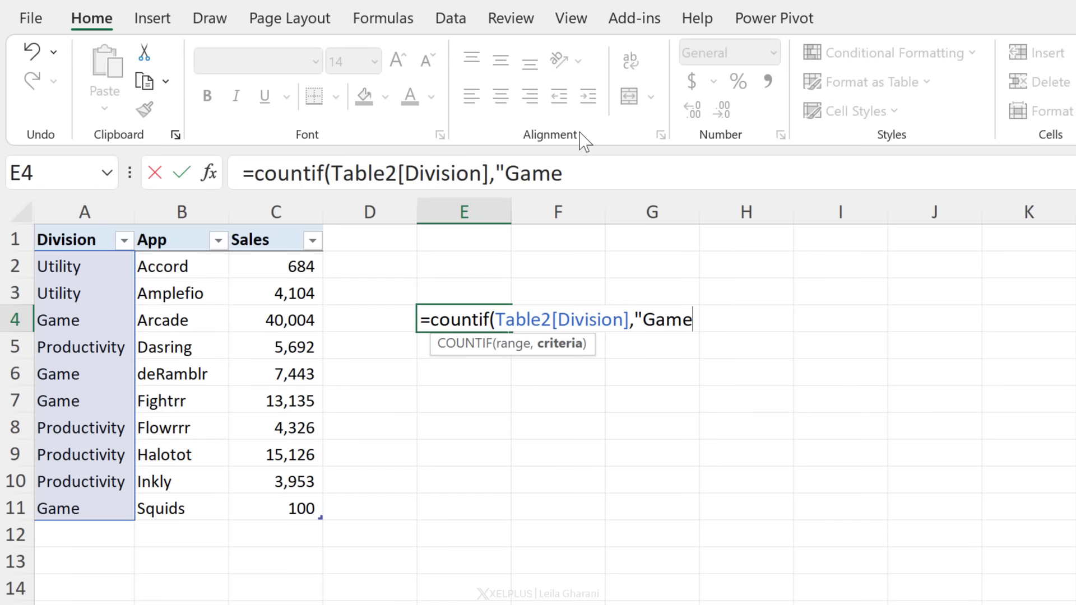
text("))
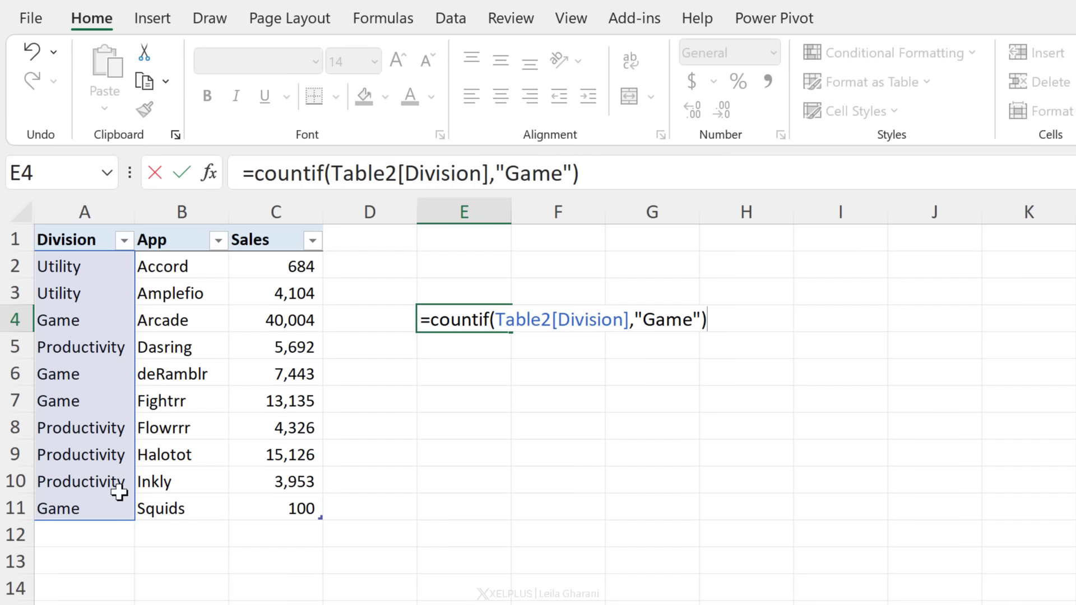
key(Return)
Add Game in A12 and A13 below the table and select both new rows
key(Down)
key(Down)
key(Down)
key(Down)
key(Down)
key(Down)
key(Down)
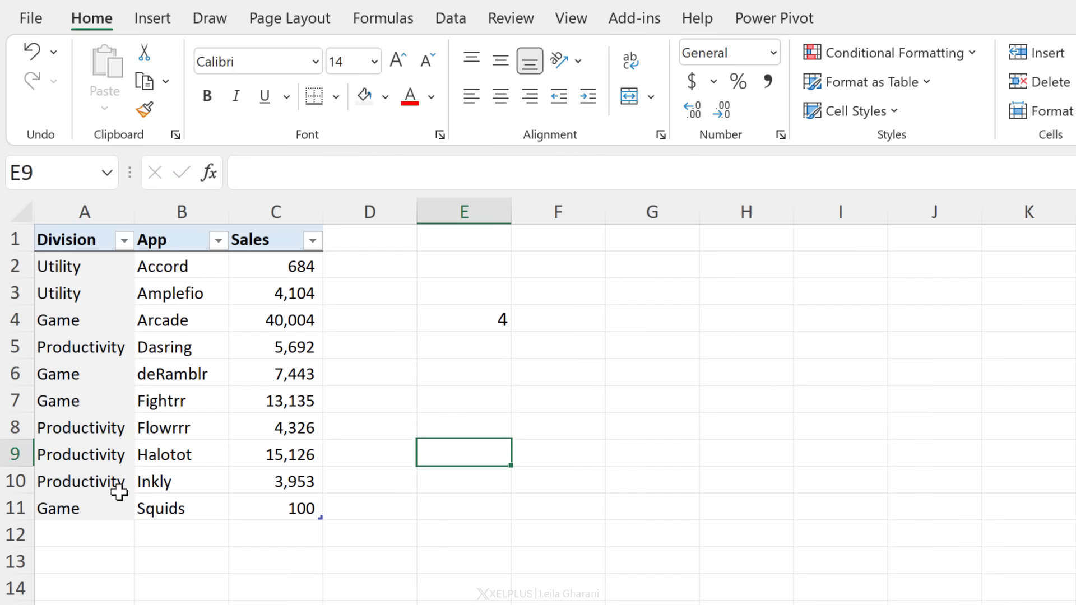
key(Left)
key(Left)
key(Left)
key(Left)
text(Game)
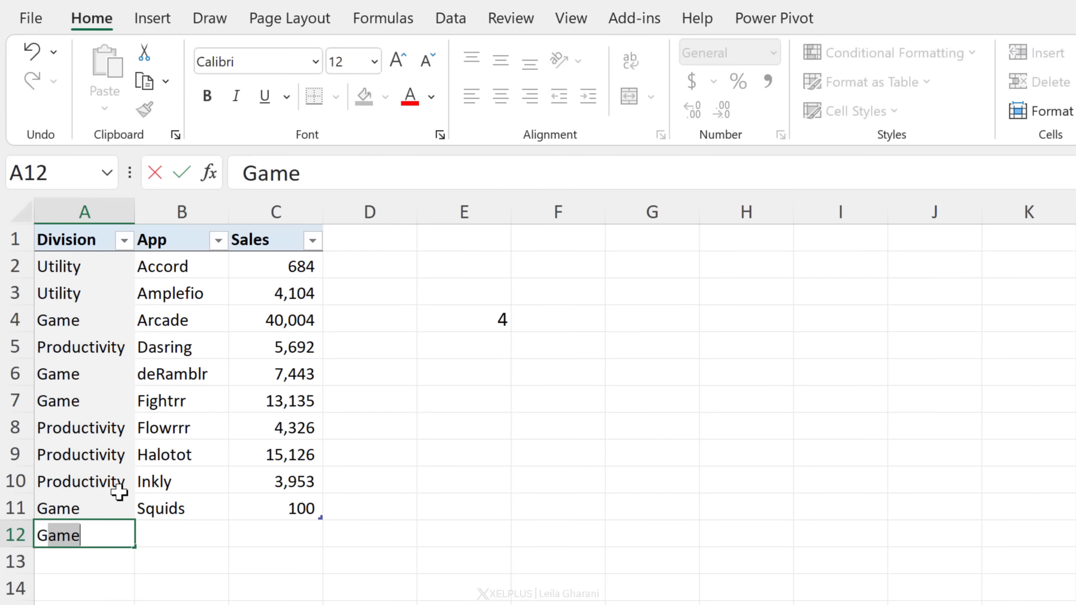
key(Return)
key(Up)
key(Right)
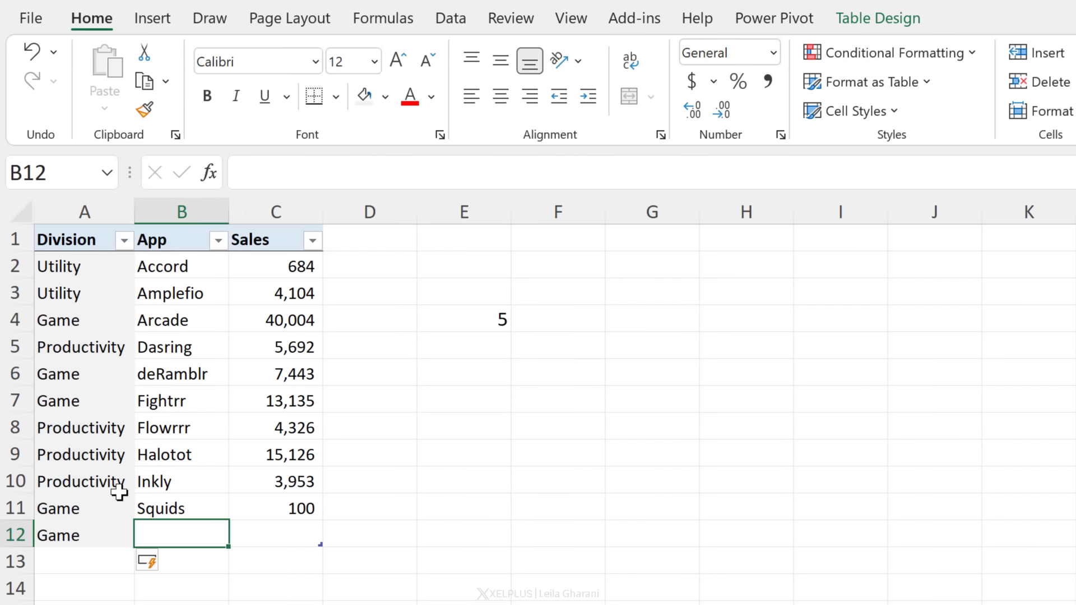
click(85, 554)
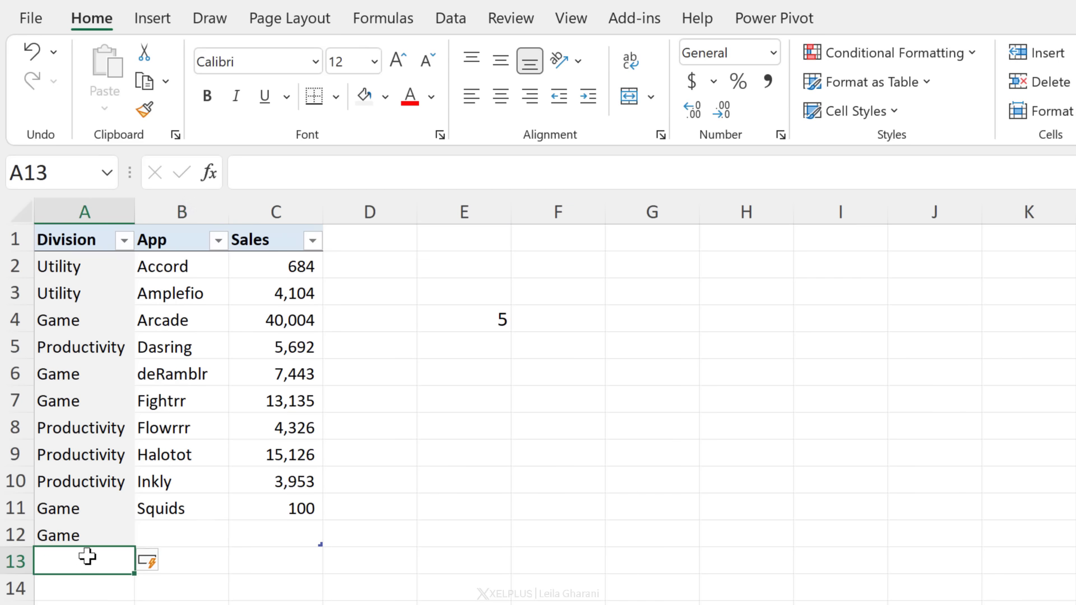
text(Game)
key(Return)
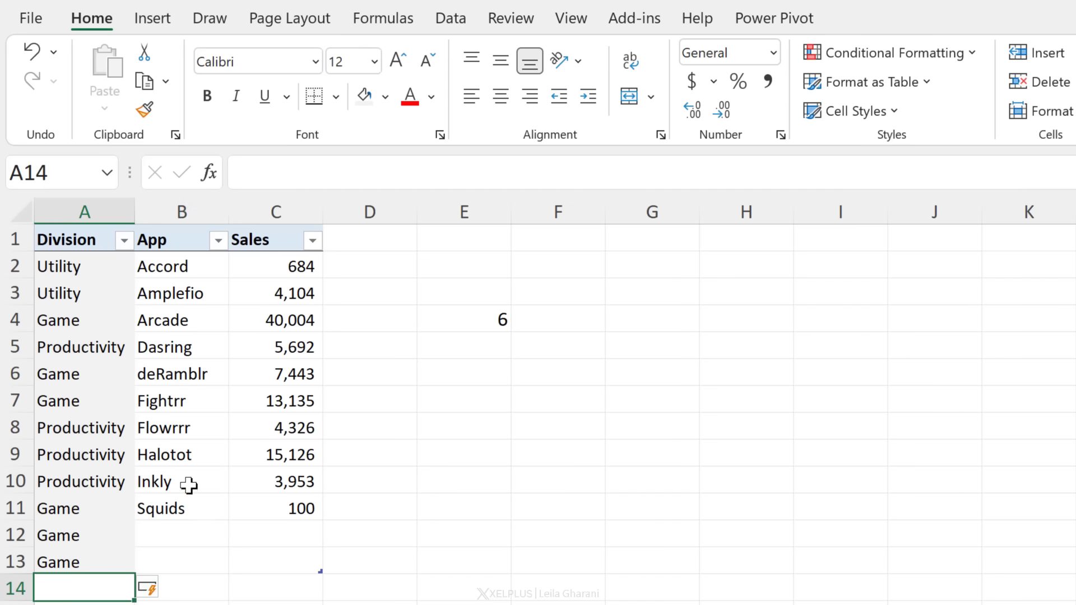
drag(100, 537, 92, 560)
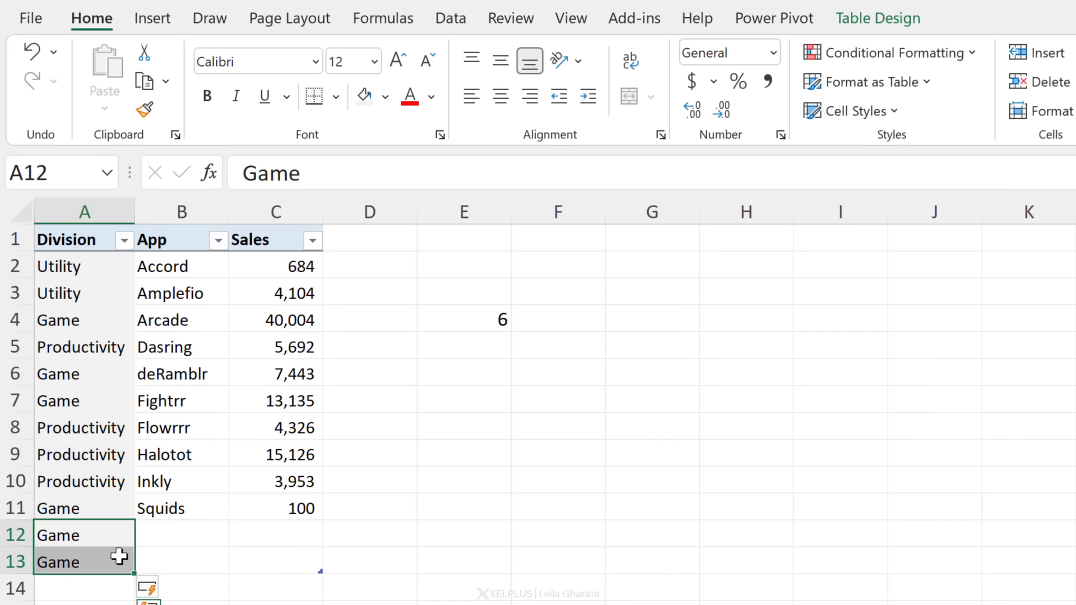
Type test text 'dsafaf' and 'sfsfs' into E12 and E13 outside the table
click(463, 538)
text(dsafaf)
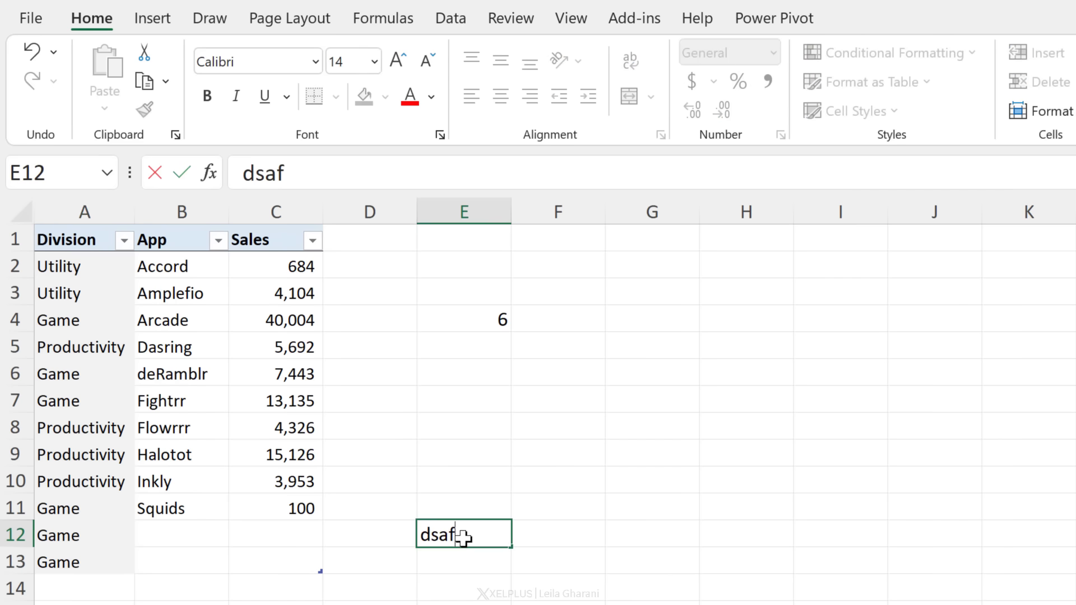
key(Return)
text(sfsfs)
click(354, 570)
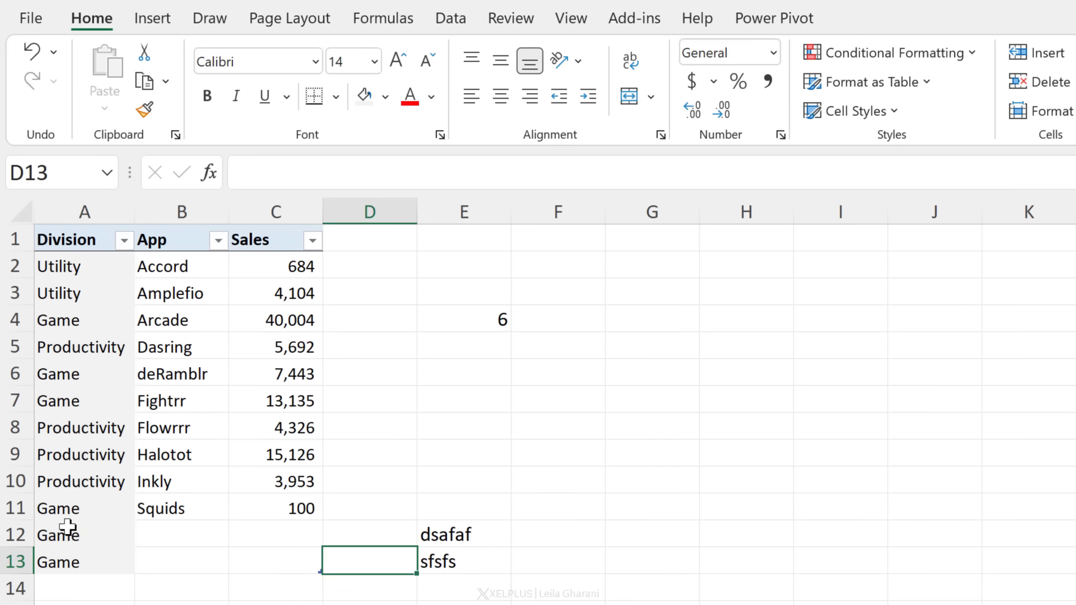
Delete the two added Game rows A12:A13 from the table
drag(73, 532, 77, 548)
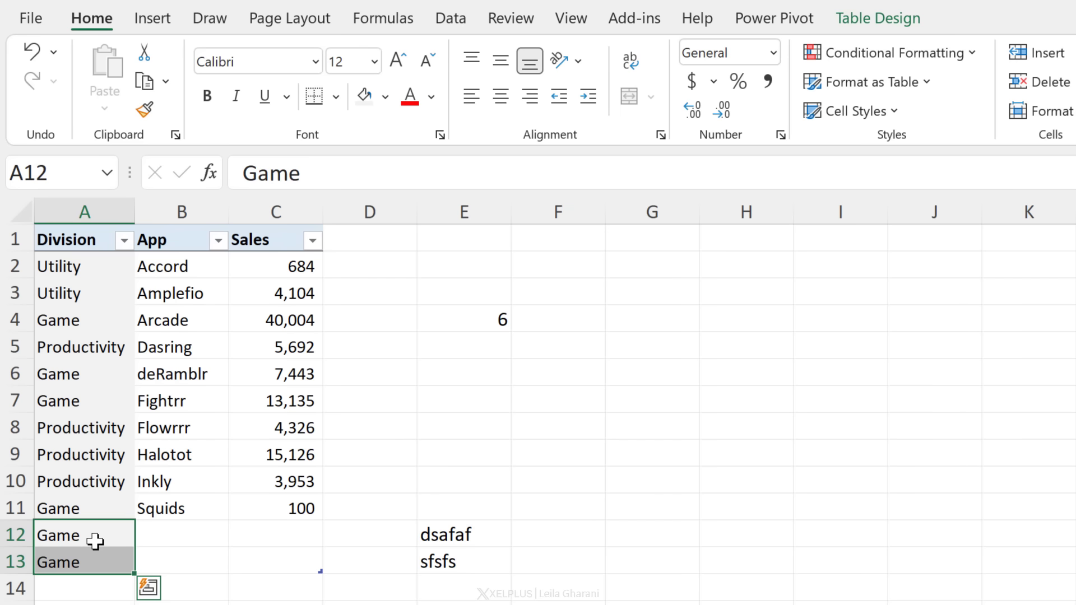
right_click(95, 540)
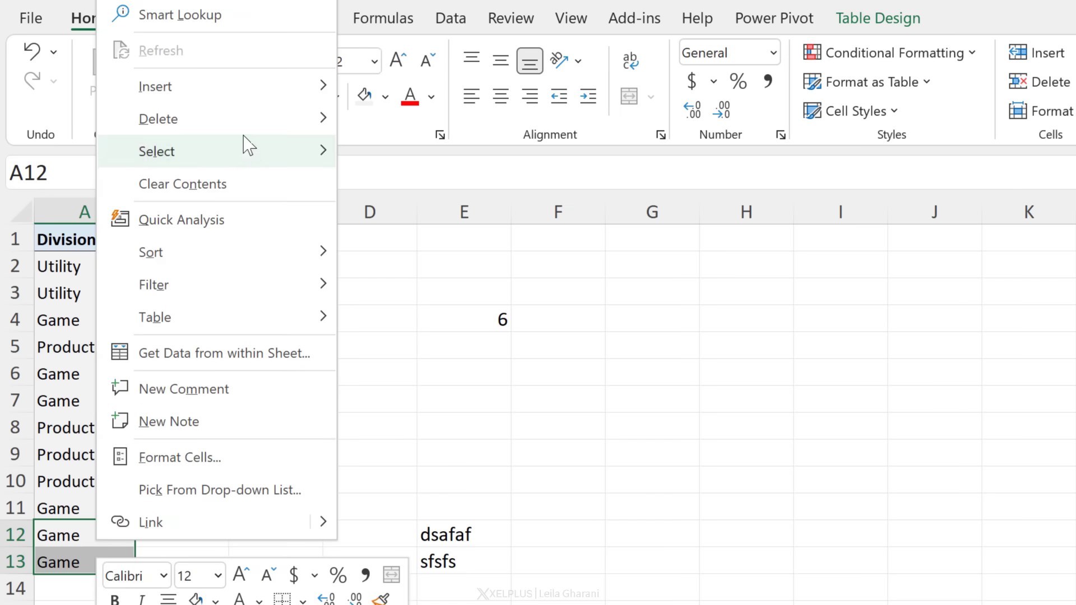
mouse_move(250, 121)
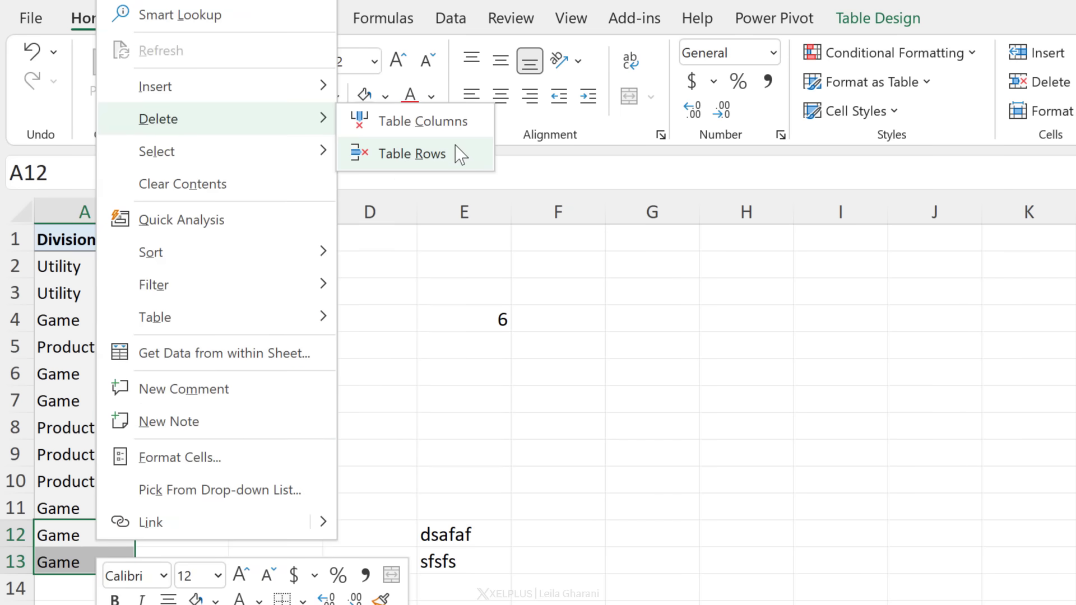
click(411, 154)
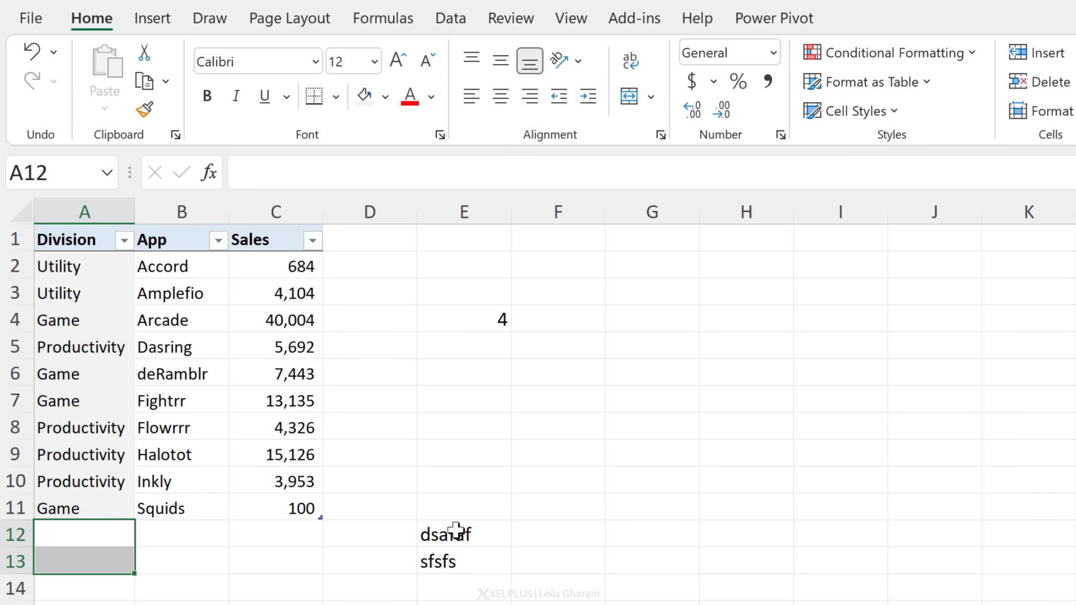
Clear the test entries from E12:E13 and return to the table
drag(455, 531, 464, 558)
key(Delete)
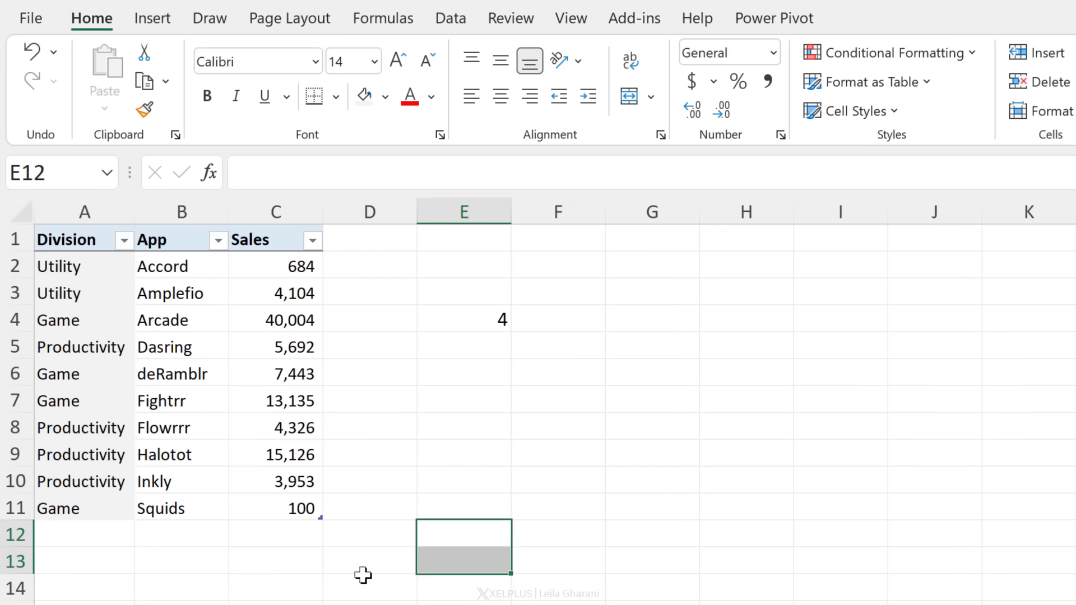
click(287, 507)
click(173, 365)
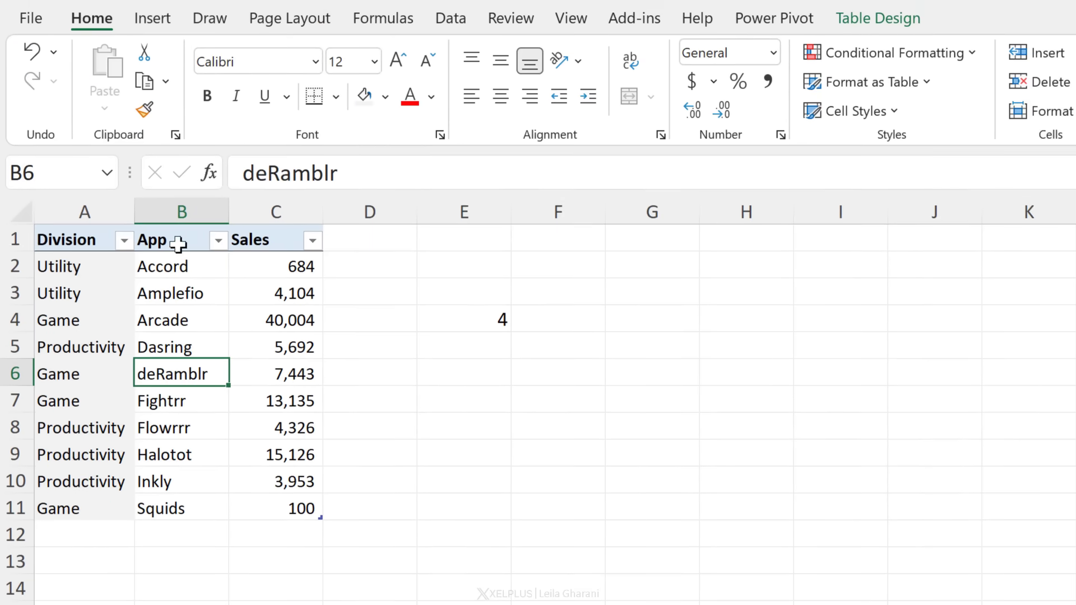
Insert a clustered column chart of App and Sales (B1:C11) and place it beside the table
drag(178, 243, 275, 499)
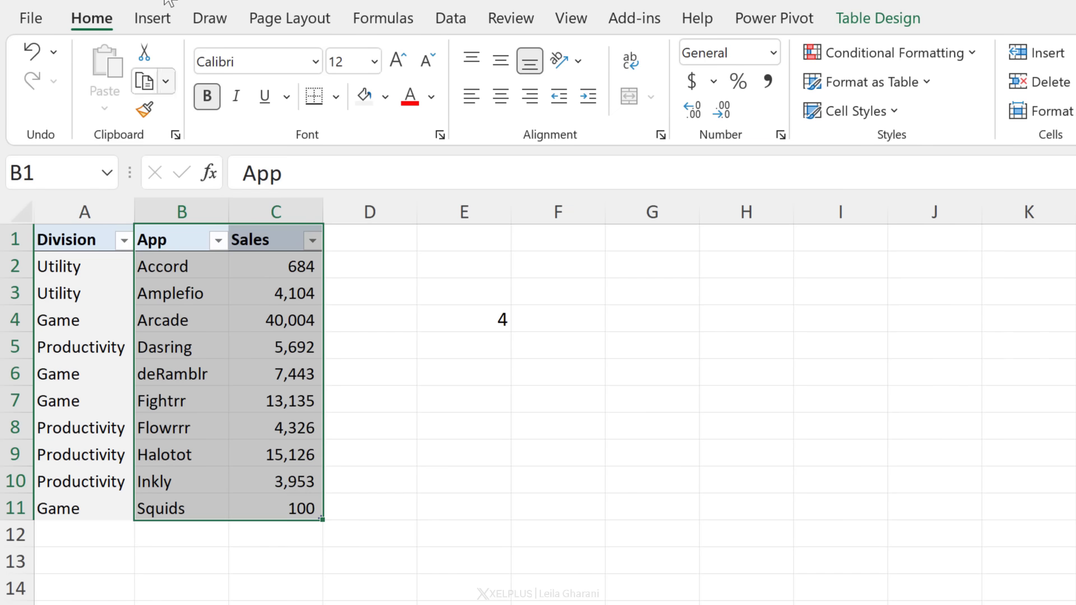
click(151, 20)
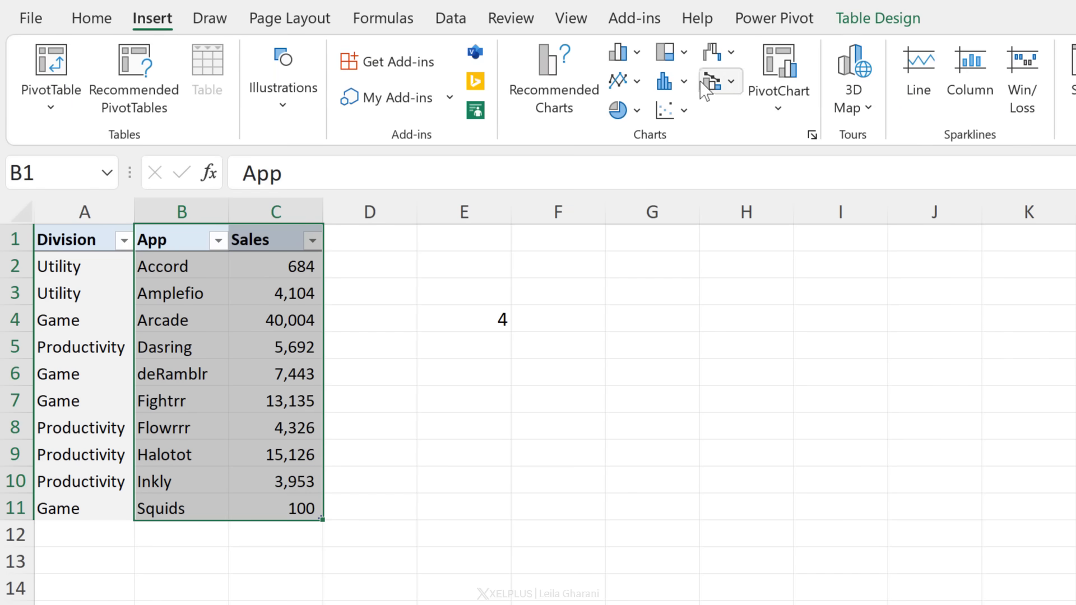
click(620, 54)
click(635, 115)
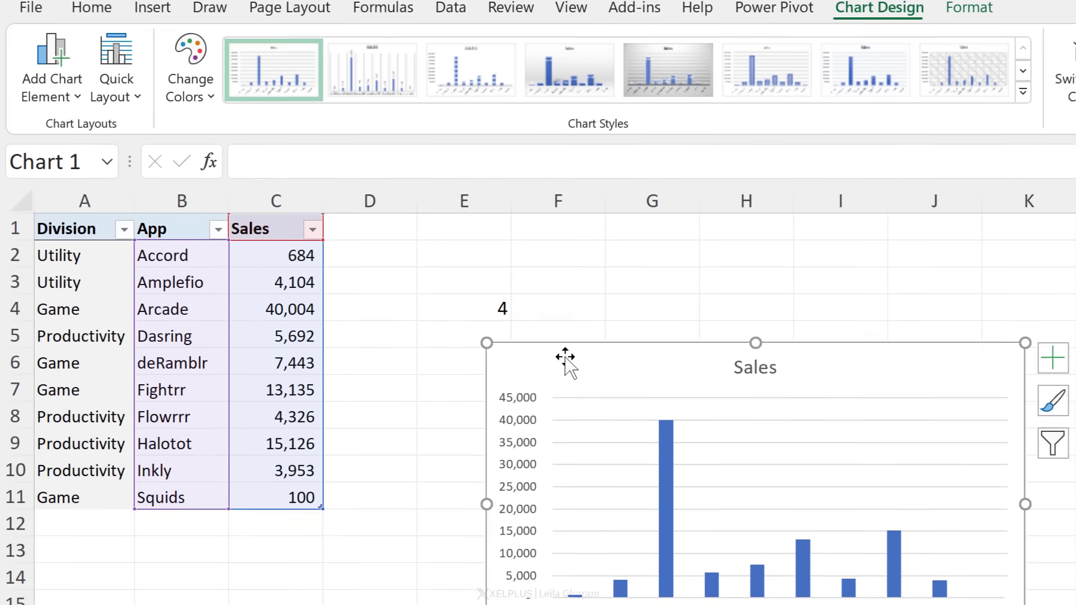
drag(566, 372, 432, 309)
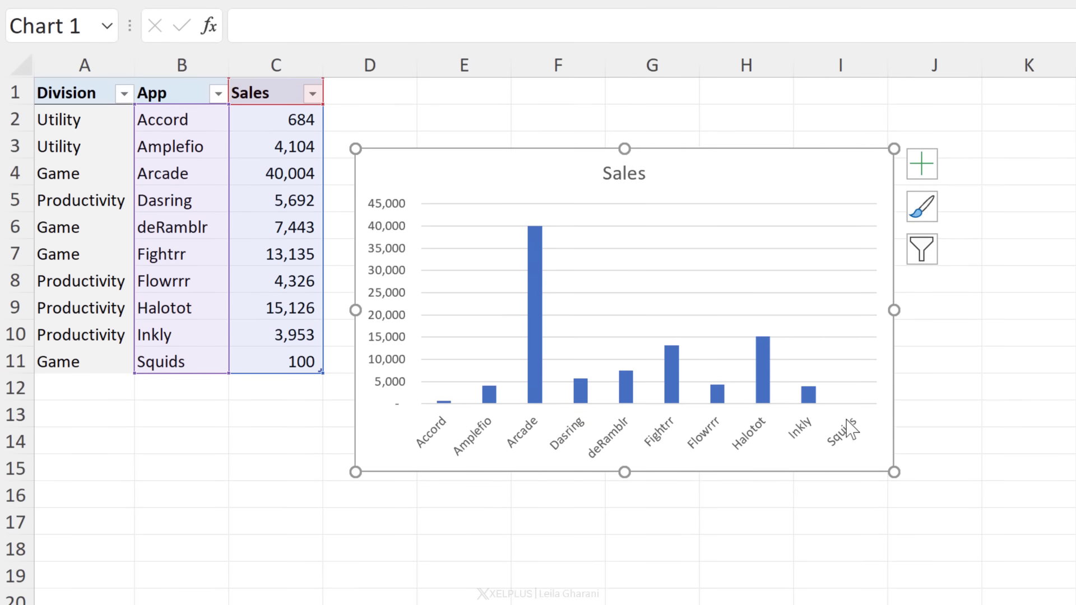
Change the Squids sales in C11 to 3,000
click(310, 364)
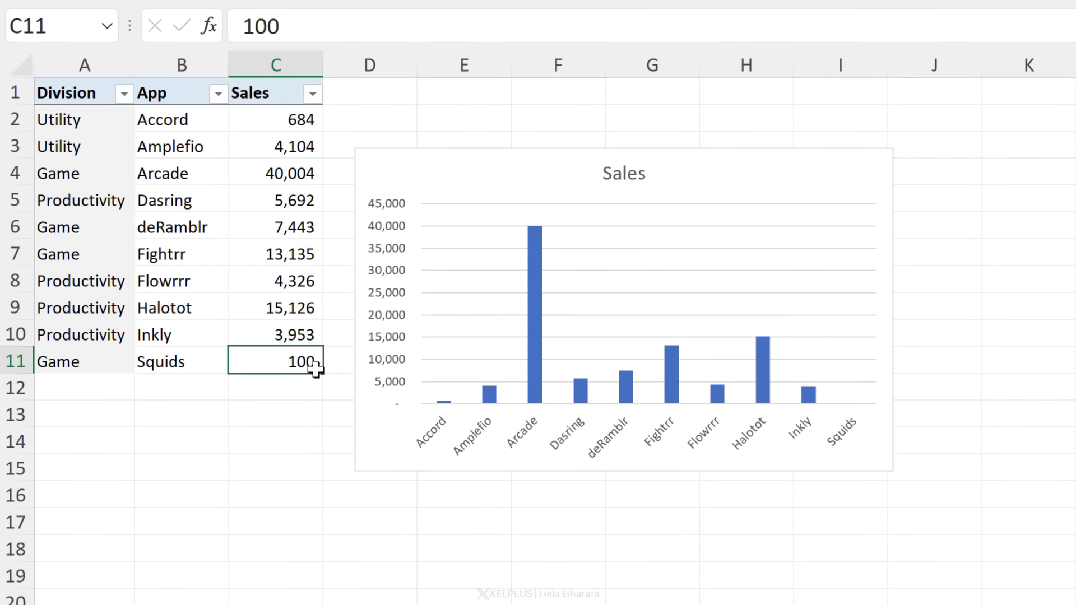
text(3,000)
key(Return)
Add a new row 'New one' with sales of 5,000 under the table
key(Home)
click(160, 392)
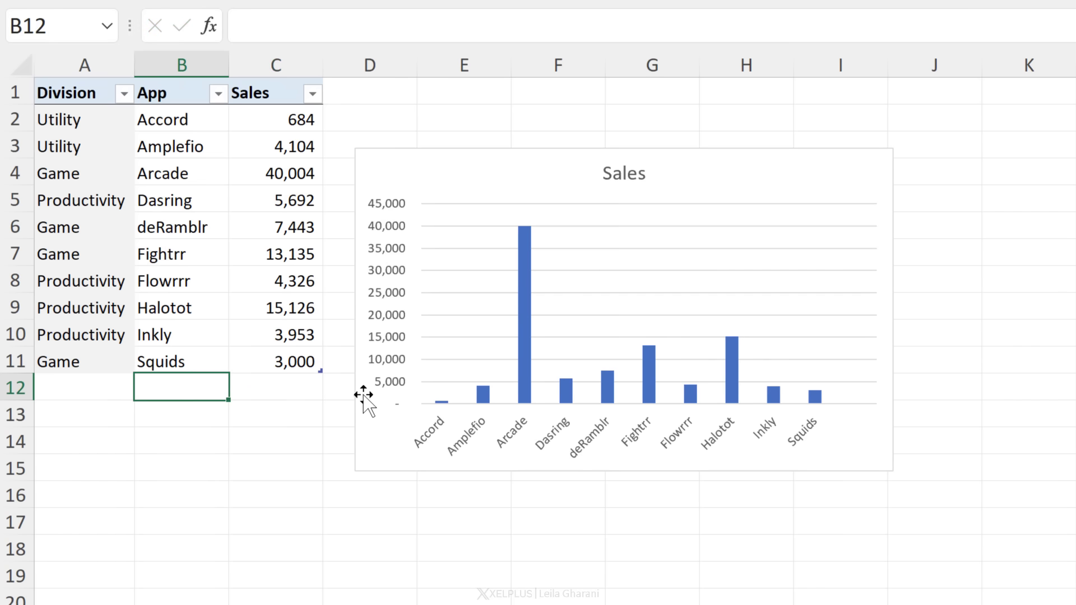
text(New one)
key(Return)
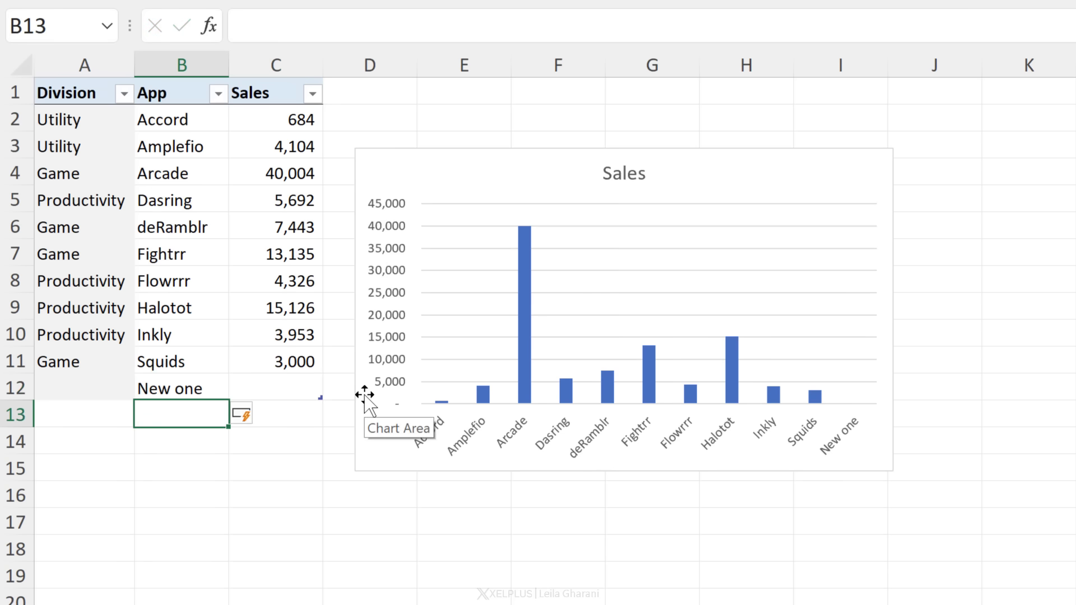
key(Up)
key(Right)
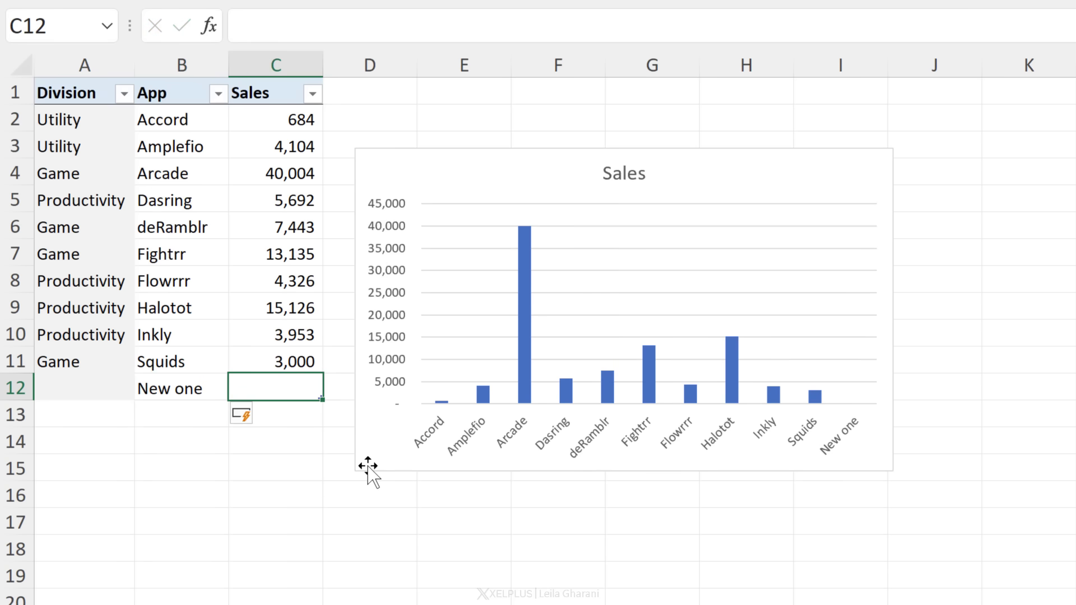
text(5000)
key(Return)
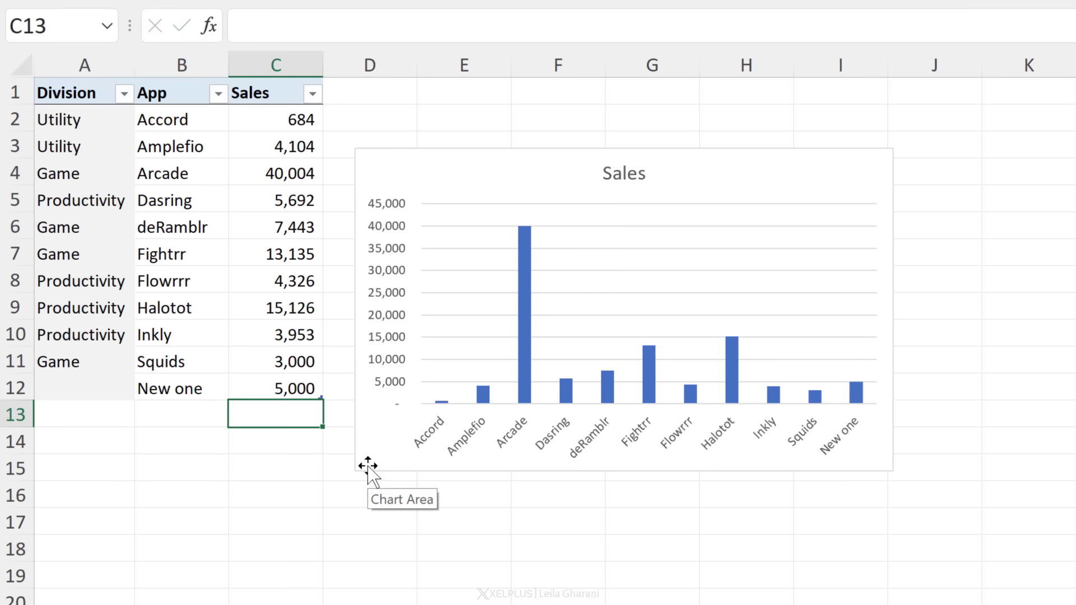